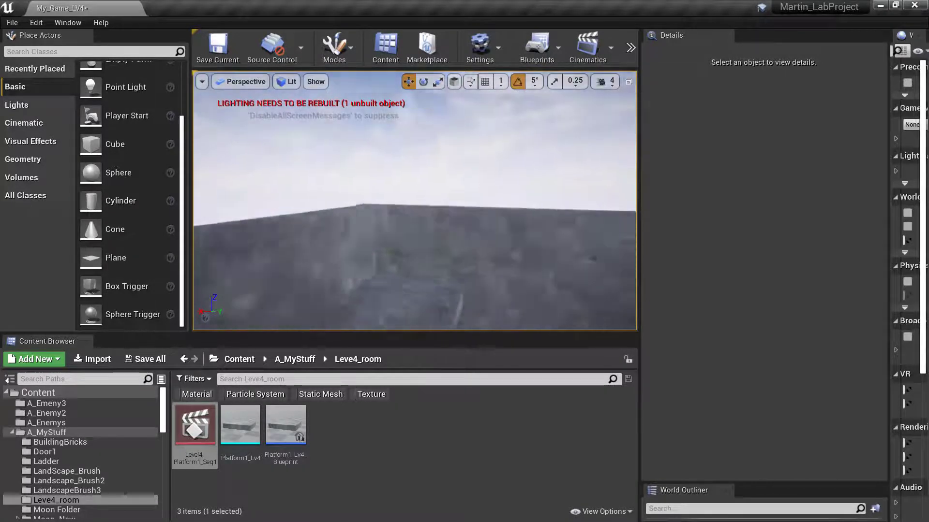
{"action": "left_click", "coordinate": [415, 213]}
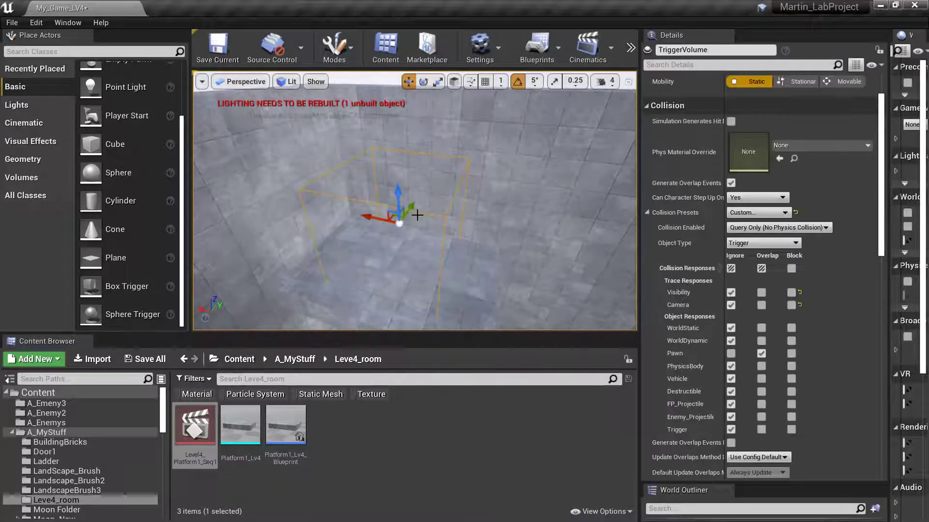
{"action": "mouse_move", "coordinate": [415, 213]}
{"action": "right_mouse_down"}
{"action": "mouse_move", "coordinate": [242, 215]}
{"action": "mouse_move", "coordinate": [387, 211]}
{"action": "mouse_move", "coordinate": [429, 187]}
{"action": "mouse_move", "coordinate": [413, 195]}
{"action": "right_mouse_up"}
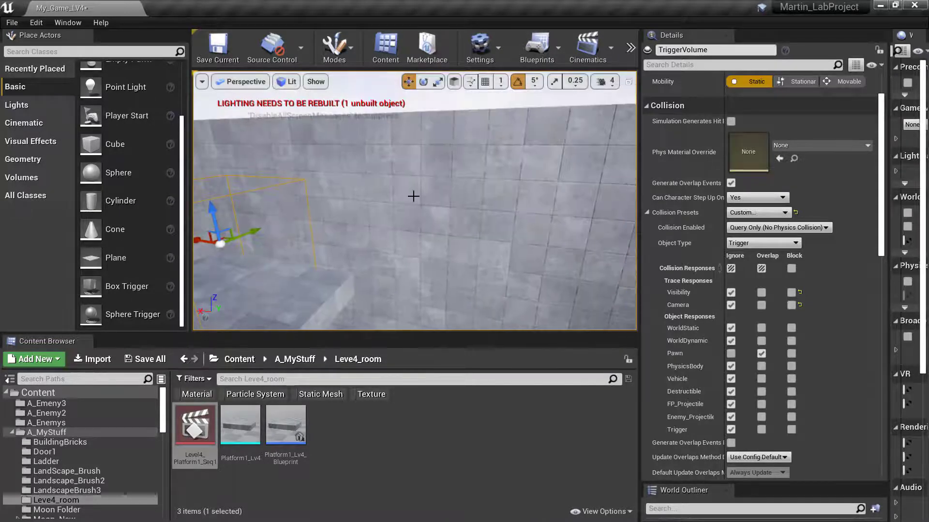
{"action": "right_click_drag", "start_coordinate": [472, 194], "coordinate": [328, 141]}
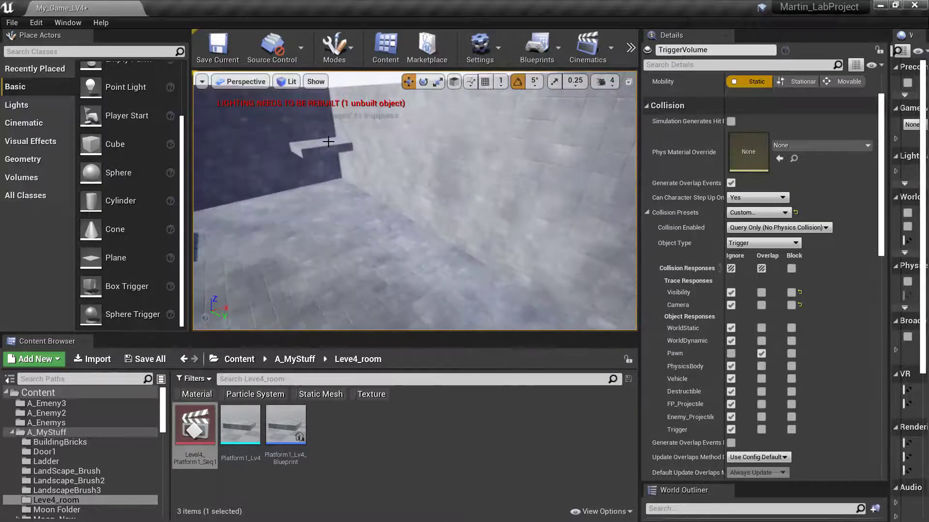
{"action": "mouse_move", "coordinate": [460, 228]}
{"action": "right_mouse_down"}
{"action": "mouse_move", "coordinate": [426, 203]}
{"action": "mouse_move", "coordinate": [476, 200]}
{"action": "mouse_move", "coordinate": [464, 193]}
{"action": "mouse_move", "coordinate": [459, 220]}
{"action": "right_mouse_up"}
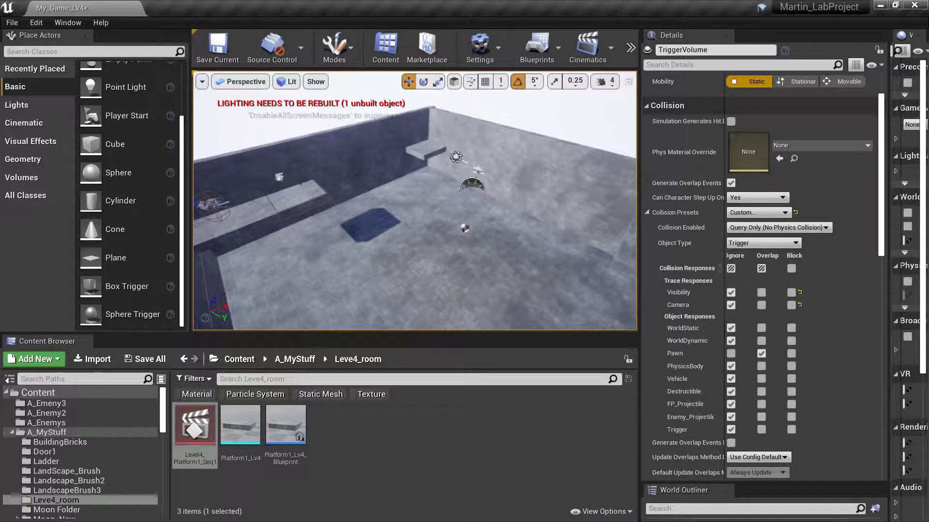
Duplicate the Platform1_Lv4_Blueprint asset in the Leve4_room folder, keeping the suggested name.
{"action": "left_click", "coordinate": [300, 188]}
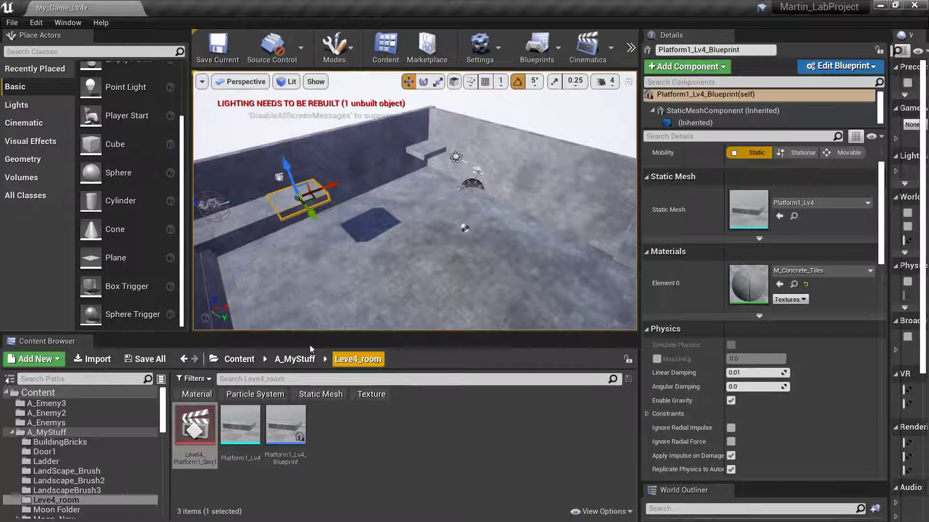
{"action": "left_click", "coordinate": [289, 426]}
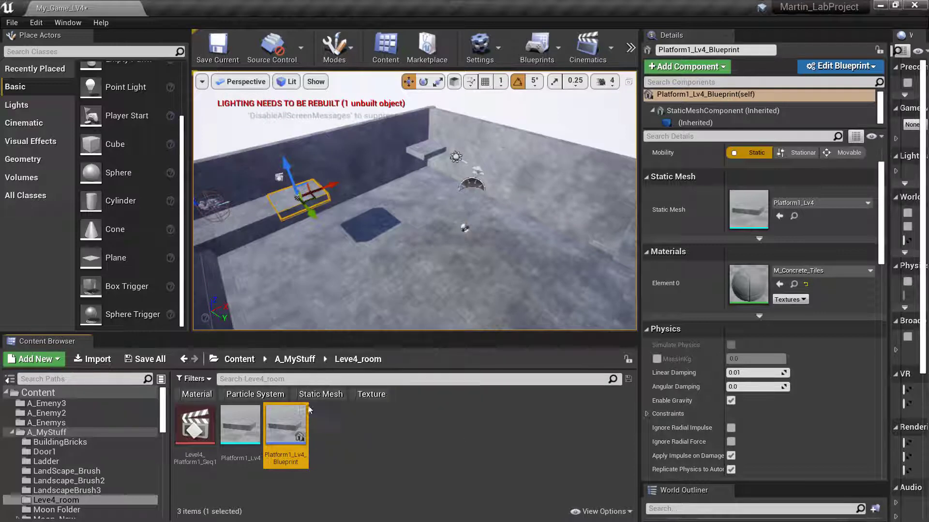
{"action": "right_click", "coordinate": [281, 424]}
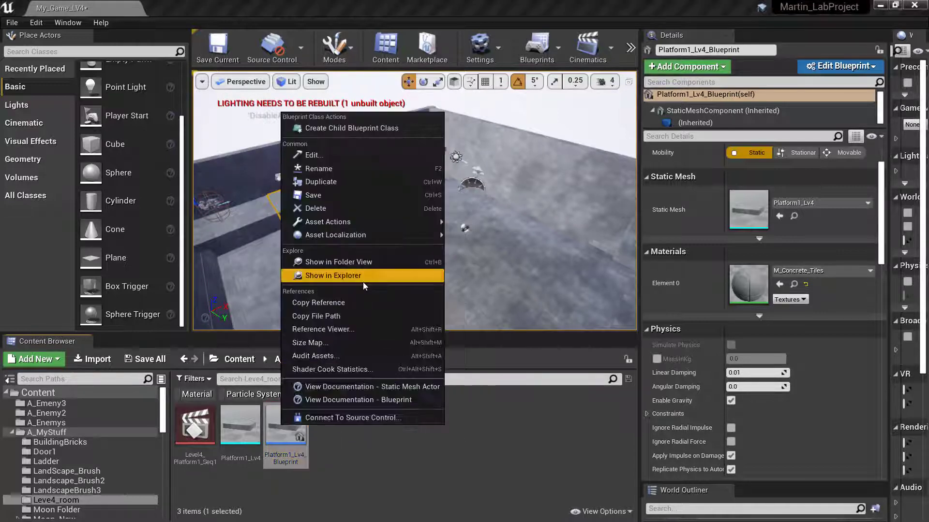
{"action": "left_click", "coordinate": [326, 186]}
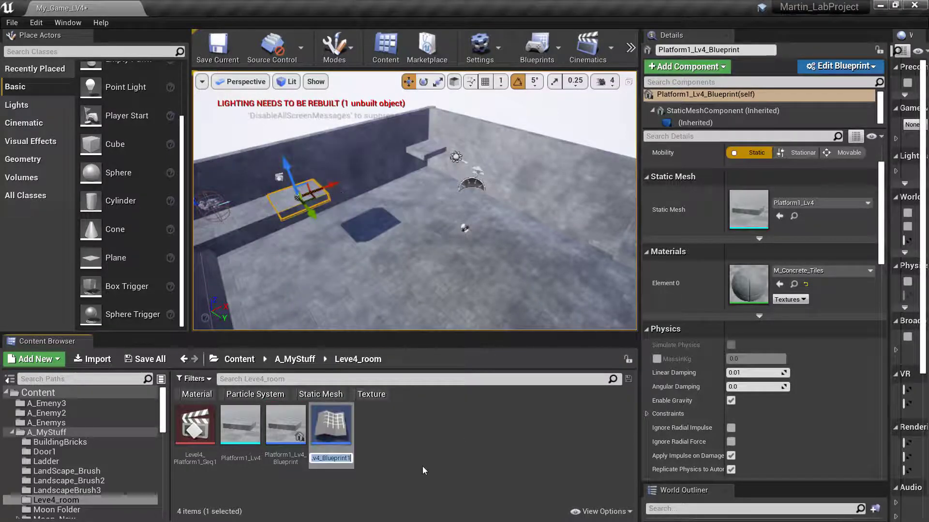
{"action": "key", "text": "Return"}
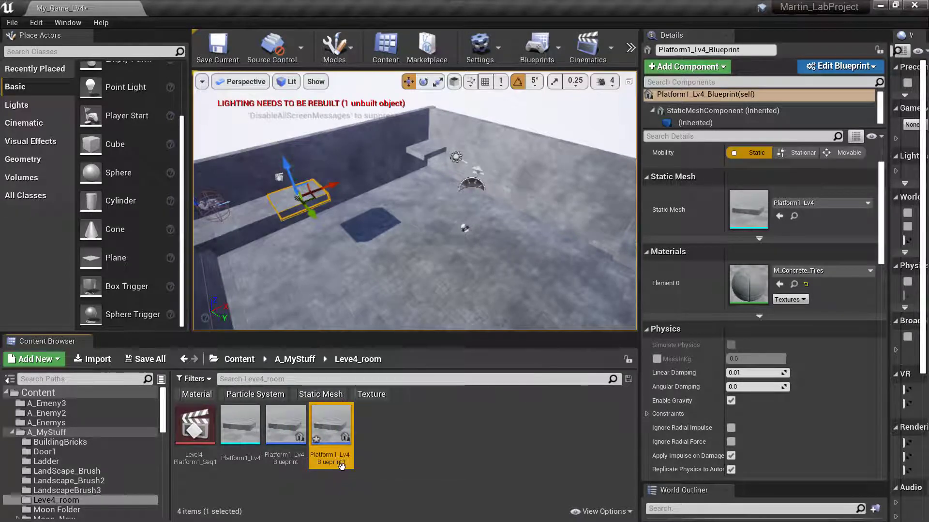
{"action": "mouse_move", "coordinate": [335, 464]}
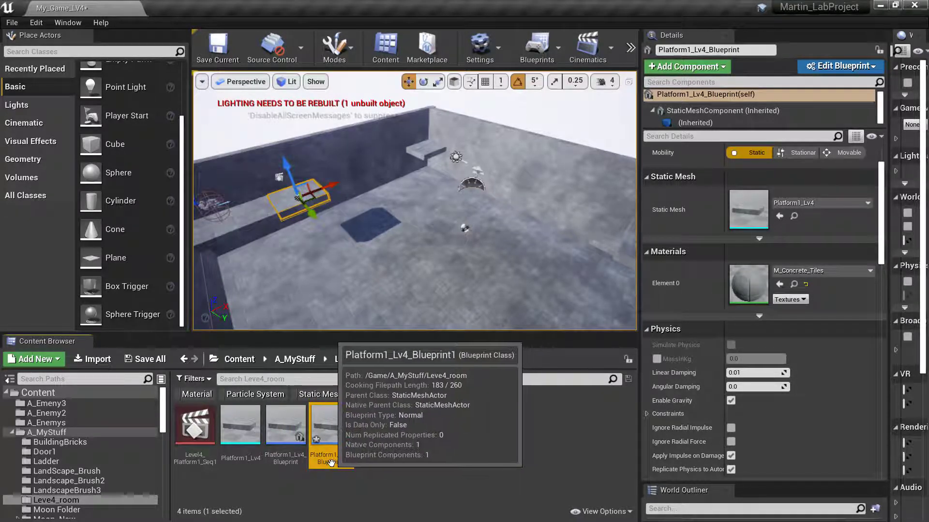
{"action": "double_click", "coordinate": [331, 463]}
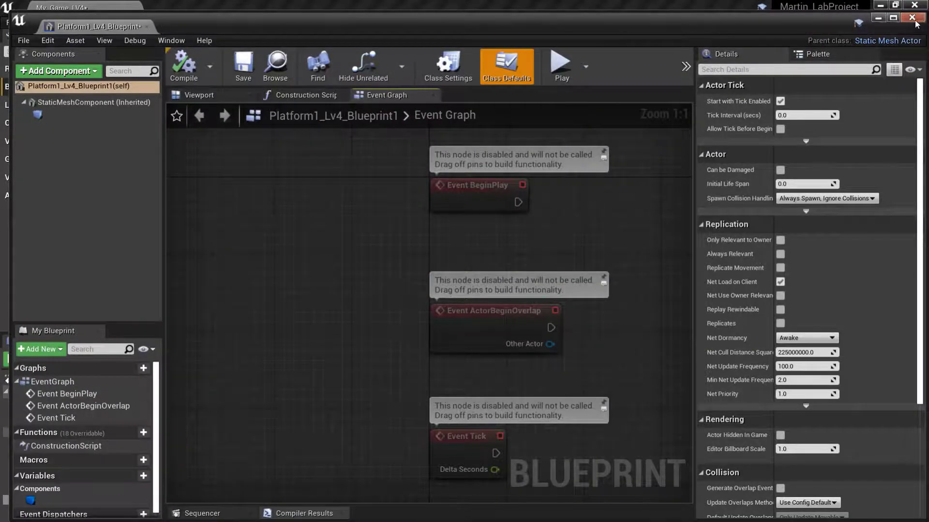
{"action": "left_click", "coordinate": [912, 19]}
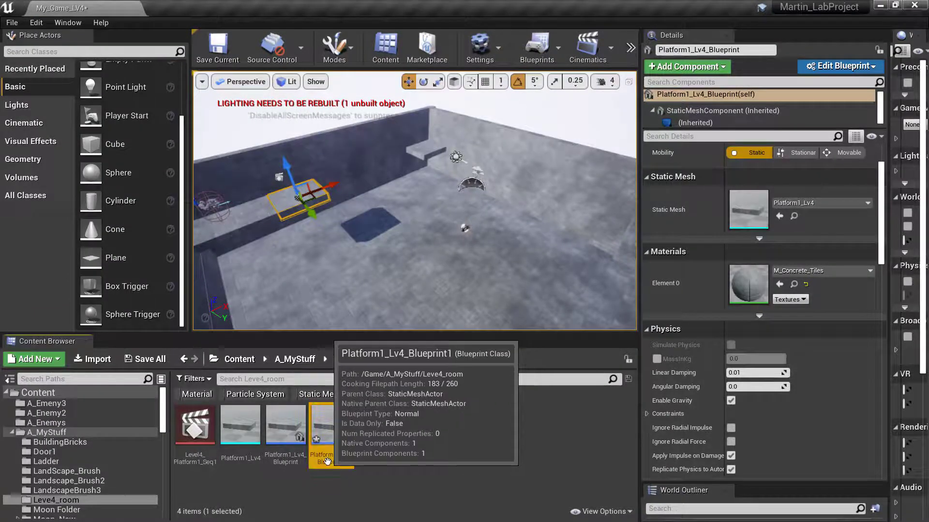
Rename the duplicated blueprint asset as Platform2_Lv4_Blueprint.
{"action": "key", "text": "F2"}
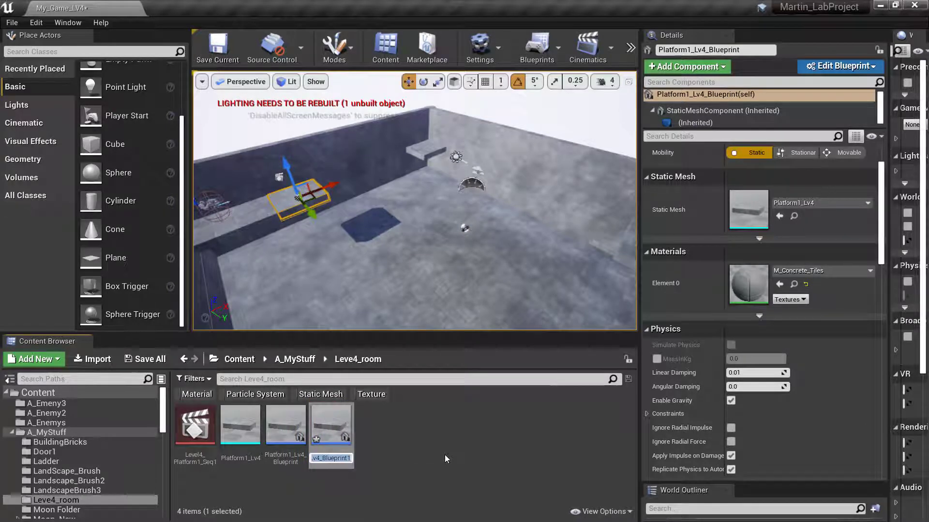
{"action": "key", "text": "End"}
{"action": "key", "text": "BackSpace"}
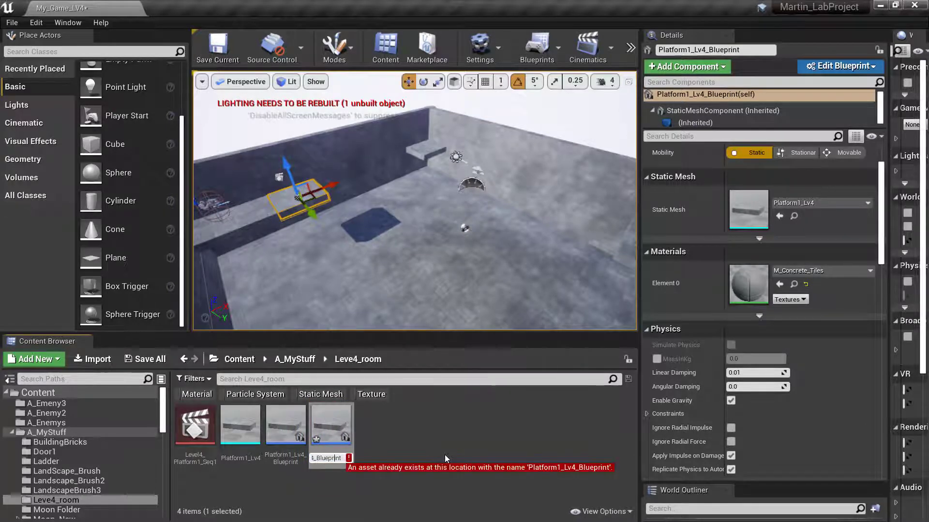
{"action": "key", "text": "Home"}
{"action": "key", "text": "Right"}
{"action": "key", "text": "Right"}
{"action": "key", "text": "Right"}
{"action": "key", "text": "Right"}
{"action": "key", "text": "Right"}
{"action": "key", "text": "Right"}
{"action": "key", "text": "Right"}
{"action": "key", "text": "Right"}
{"action": "key", "text": "Right"}
{"action": "key", "text": "Right"}
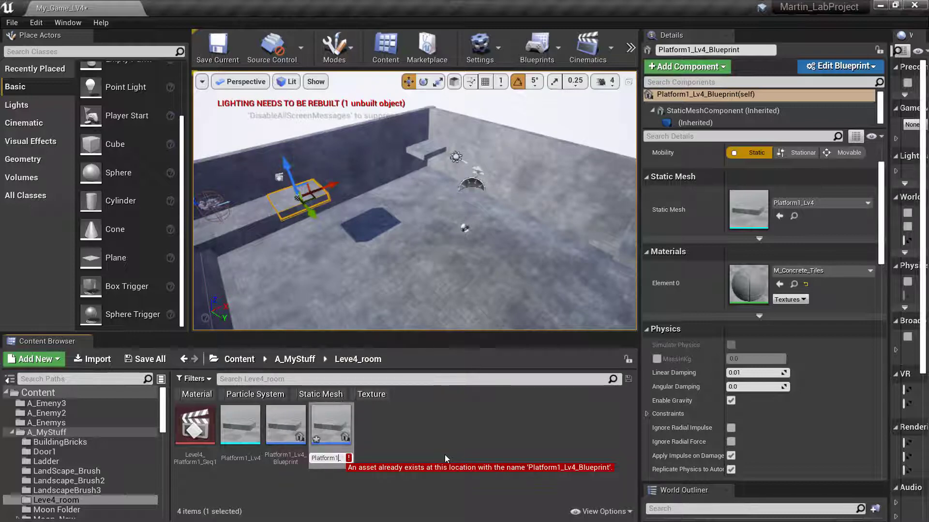
{"action": "key", "text": "Left"}
{"action": "key", "text": "BackSpace"}
{"action": "type", "text": "2"}
{"action": "key", "text": "Return"}
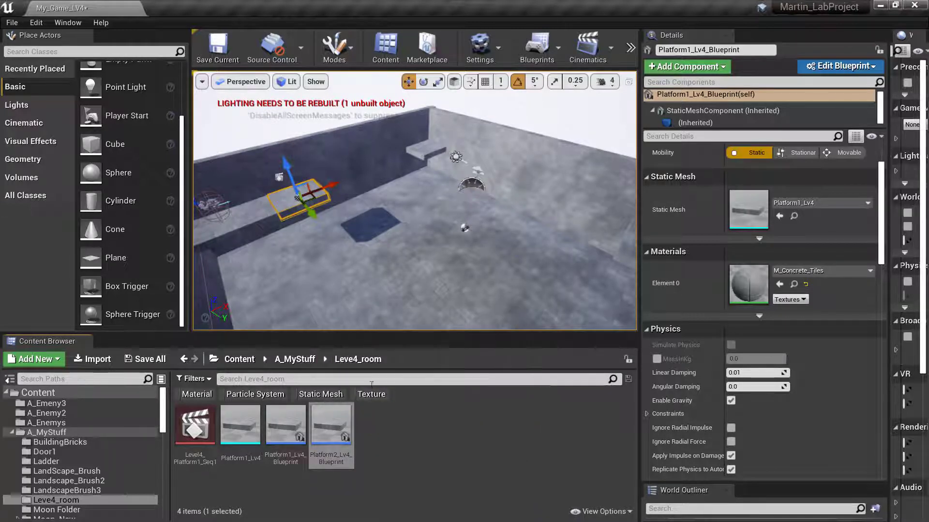
{"action": "left_click", "coordinate": [286, 425]}
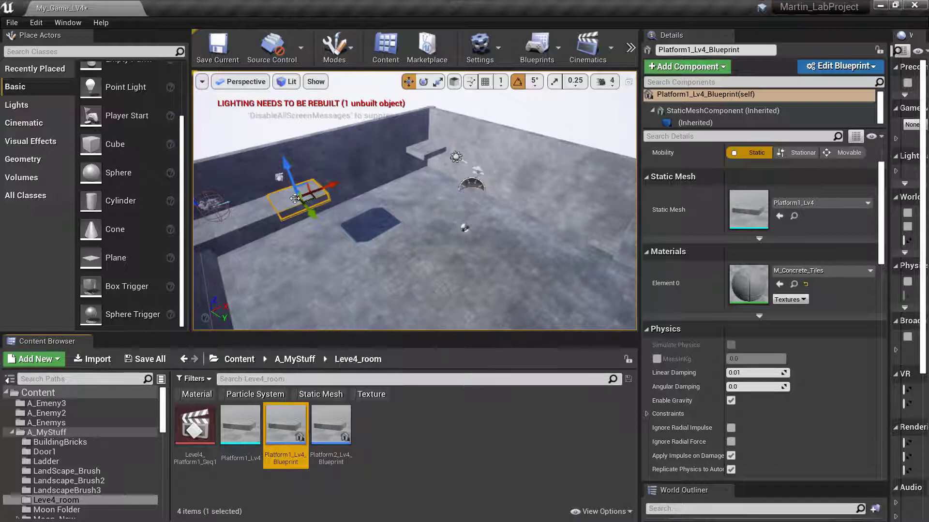
{"action": "left_click_drag", "start_coordinate": [332, 187], "coordinate": [336, 184]}
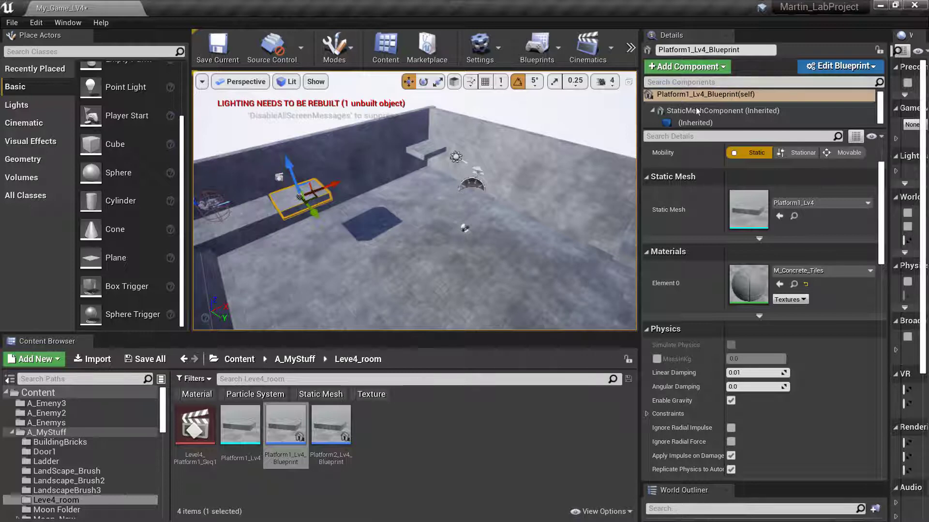
{"action": "left_click", "coordinate": [684, 91]}
{"action": "key", "text": "ctrl+z"}
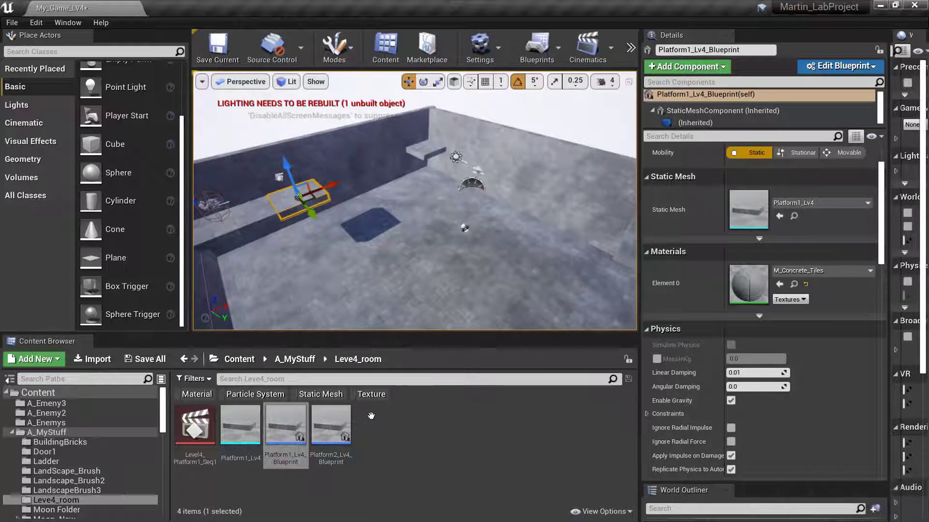
Place Platform2_Lv4_Blueprint in the level and move it beside the fixed ledge in the room's far corner.
{"action": "left_click_drag", "start_coordinate": [337, 434], "coordinate": [433, 224]}
{"action": "left_click_drag", "start_coordinate": [437, 192], "coordinate": [424, 137]}
{"action": "right_click_drag", "start_coordinate": [425, 145], "coordinate": [488, 140]}
{"action": "mouse_move", "coordinate": [428, 186]}
{"action": "right_mouse_down"}
{"action": "mouse_move", "coordinate": [421, 217]}
{"action": "mouse_move", "coordinate": [428, 186]}
{"action": "right_mouse_up"}
{"action": "left_click_drag", "start_coordinate": [452, 202], "coordinate": [292, 177]}
{"action": "right_click_drag", "start_coordinate": [337, 181], "coordinate": [339, 191]}
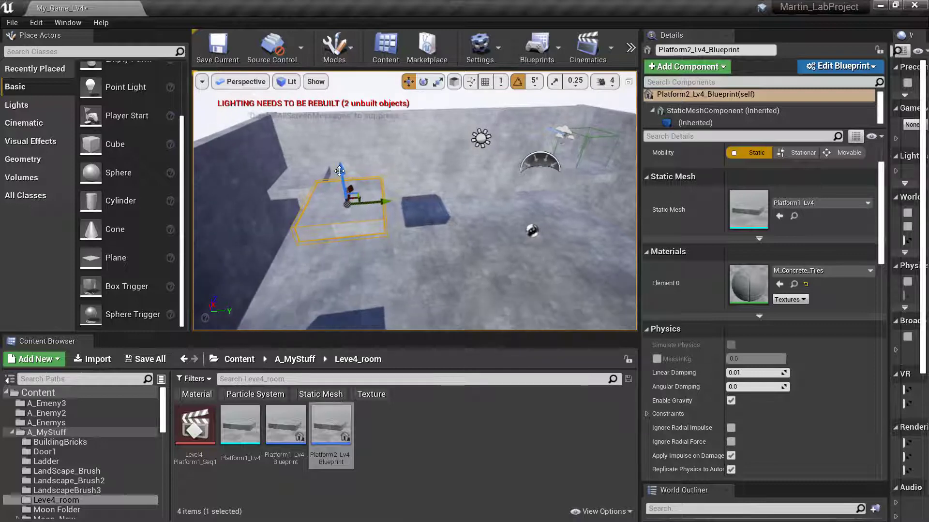
{"action": "left_click_drag", "start_coordinate": [339, 170], "coordinate": [345, 196]}
{"action": "right_click_drag", "start_coordinate": [406, 175], "coordinate": [270, 166]}
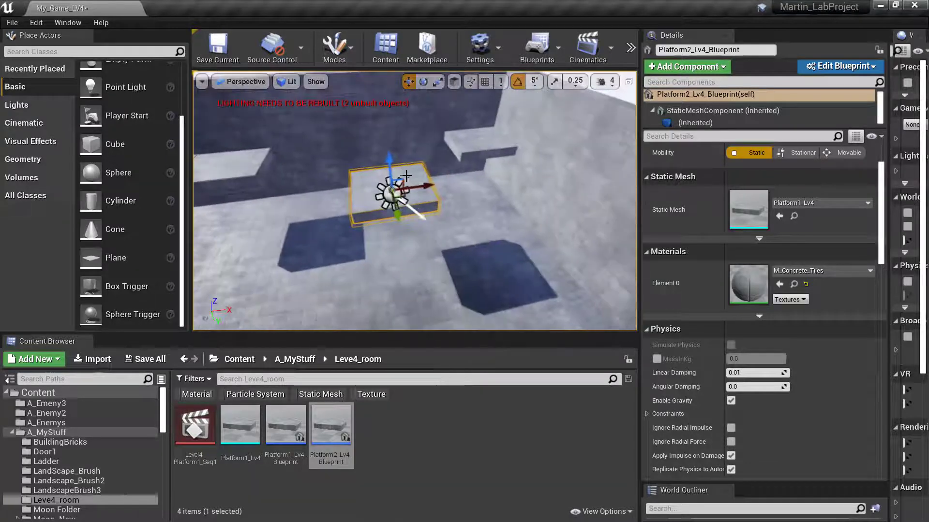
{"action": "left_click_drag", "start_coordinate": [406, 175], "coordinate": [537, 172]}
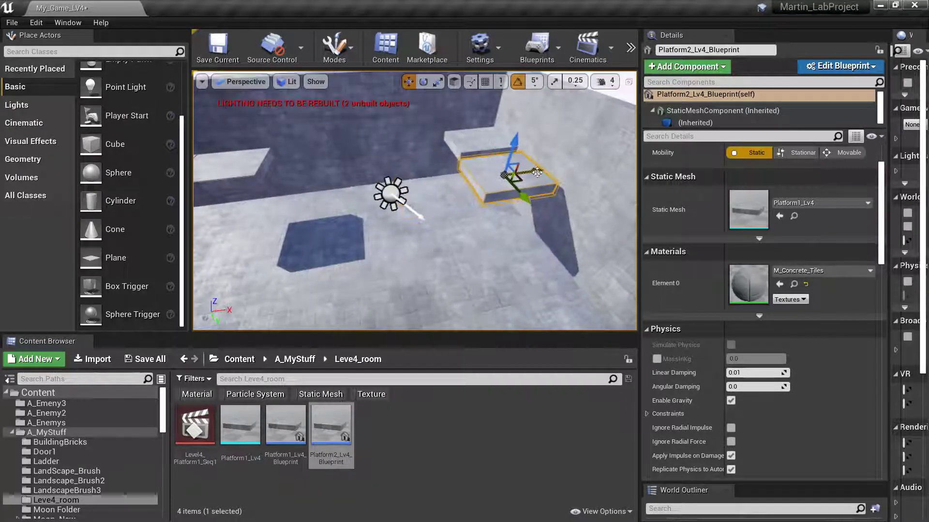
Fine-tune the second platform's position so it sits against the edge of the corner ledge.
{"action": "key", "text": "f"}
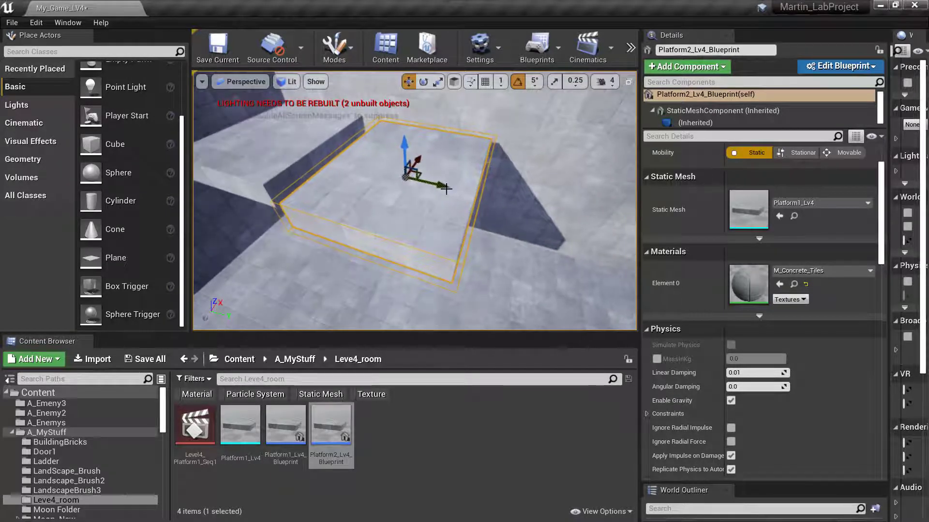
{"action": "left_click_drag", "start_coordinate": [436, 188], "coordinate": [399, 150]}
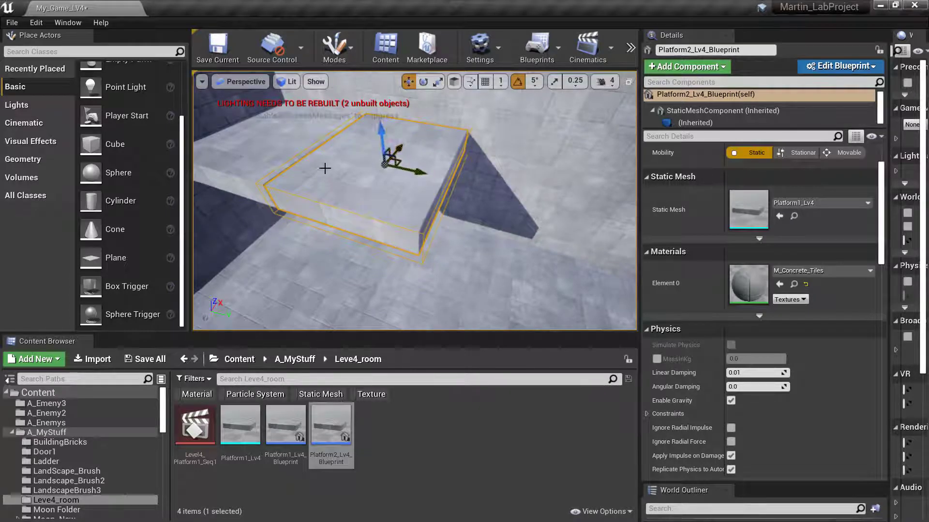
{"action": "right_click_drag", "start_coordinate": [324, 168], "coordinate": [332, 151]}
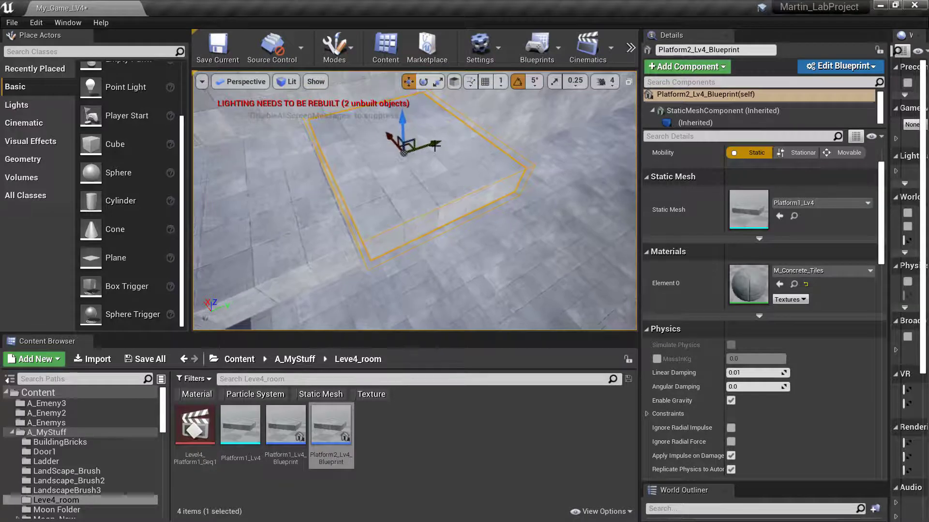
{"action": "left_click_drag", "start_coordinate": [435, 145], "coordinate": [429, 145]}
{"action": "right_click_drag", "start_coordinate": [429, 145], "coordinate": [483, 147]}
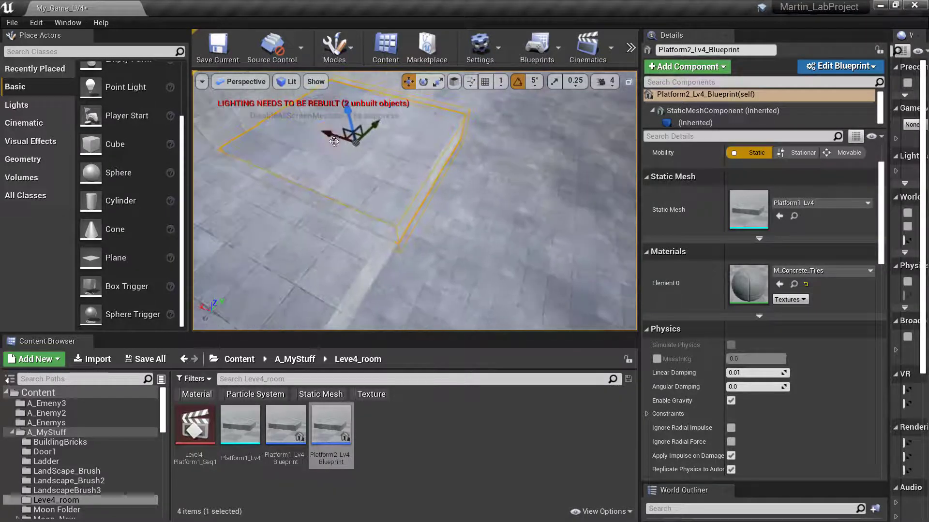
{"action": "left_click_drag", "start_coordinate": [326, 133], "coordinate": [323, 134]}
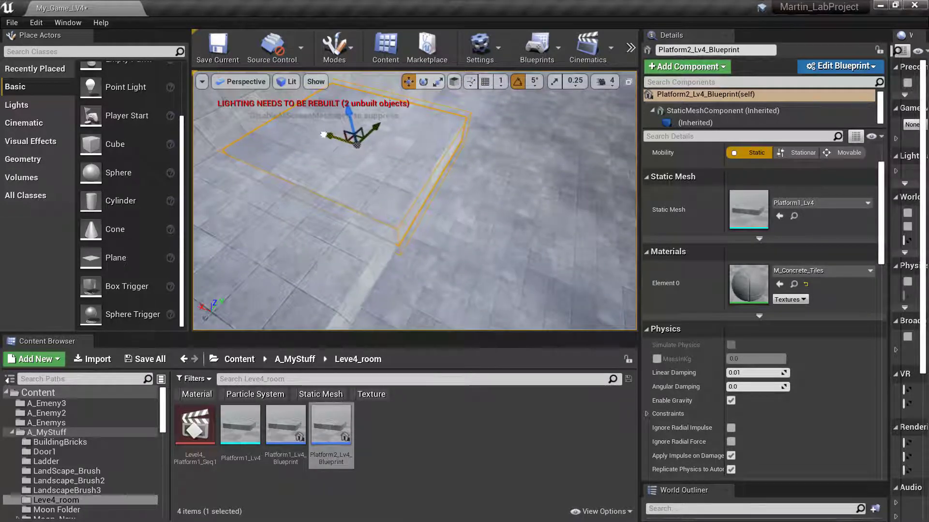
Examine the placement of the platforms across the room and the existing trigger volume on the ledge.
{"action": "right_click_drag", "start_coordinate": [324, 143], "coordinate": [208, 133]}
{"action": "right_click_drag", "start_coordinate": [350, 227], "coordinate": [317, 158]}
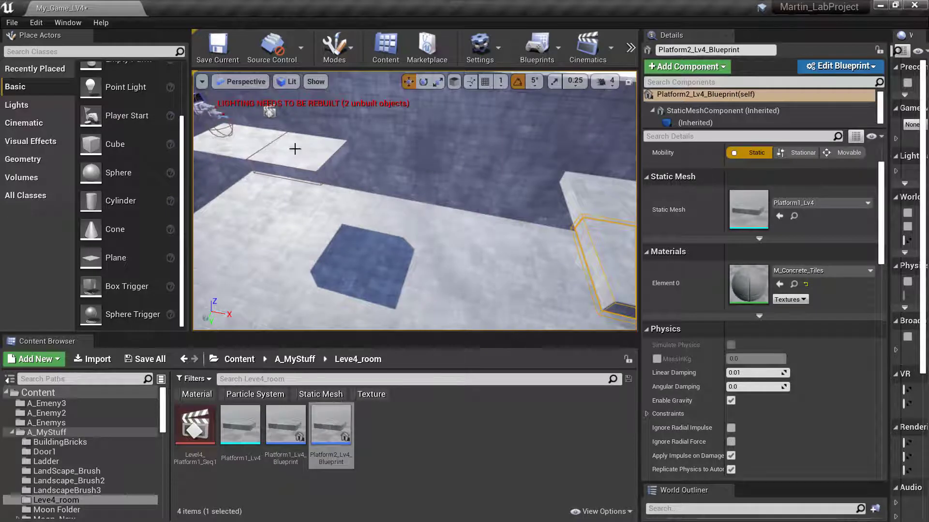
{"action": "right_click_drag", "start_coordinate": [251, 181], "coordinate": [289, 171]}
{"action": "right_click_drag", "start_coordinate": [503, 200], "coordinate": [404, 207]}
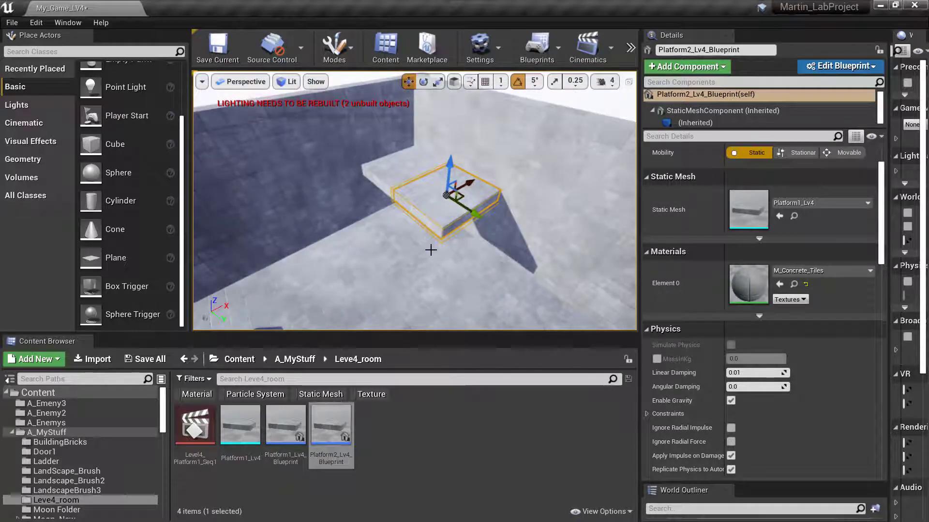
{"action": "right_click_drag", "start_coordinate": [351, 222], "coordinate": [456, 221]}
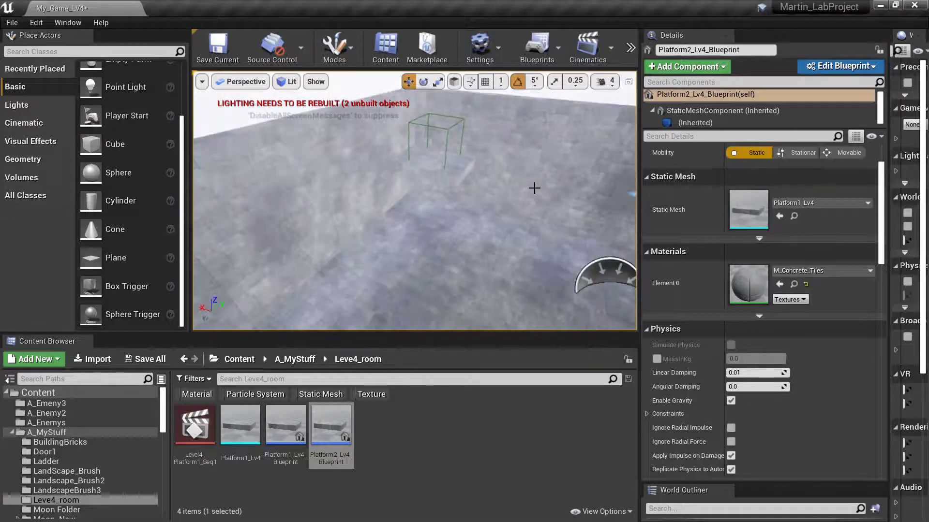
{"action": "right_click_drag", "start_coordinate": [391, 277], "coordinate": [127, 271]}
{"action": "right_click_drag", "start_coordinate": [336, 238], "coordinate": [467, 242]}
{"action": "right_click_drag", "start_coordinate": [336, 234], "coordinate": [338, 228]}
{"action": "right_click_drag", "start_coordinate": [482, 204], "coordinate": [482, 194]}
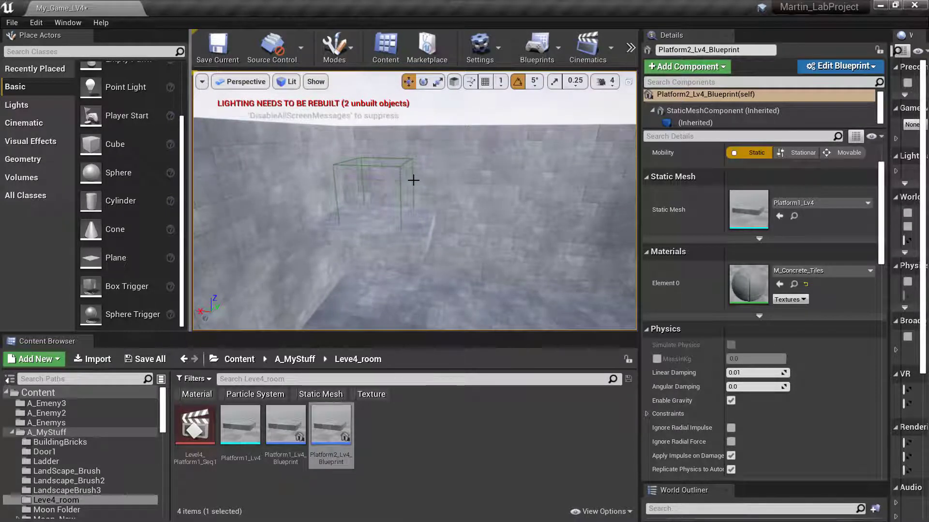
{"action": "right_click_drag", "start_coordinate": [414, 180], "coordinate": [423, 188]}
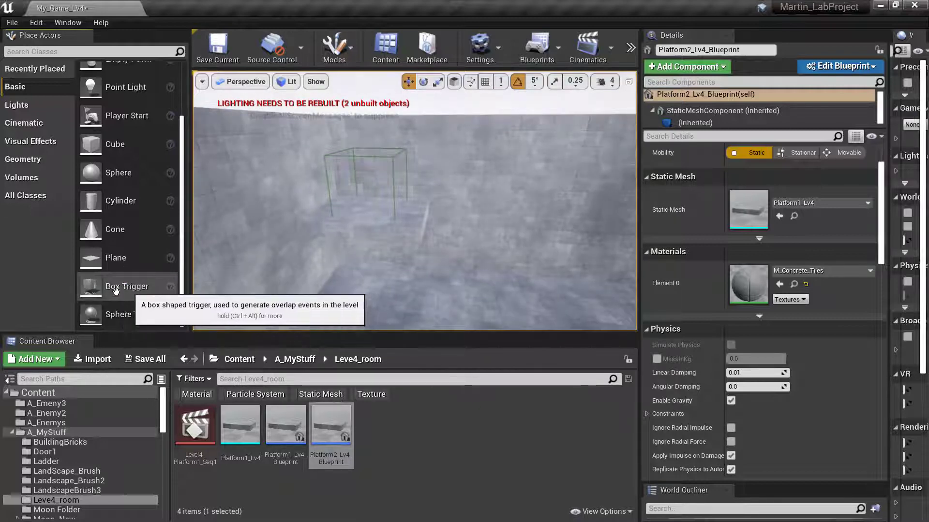
Place a Box Trigger near the existing trigger volume and scale it uniformly to a box extent of about 103.8.
{"action": "left_click_drag", "start_coordinate": [115, 289], "coordinate": [461, 195]}
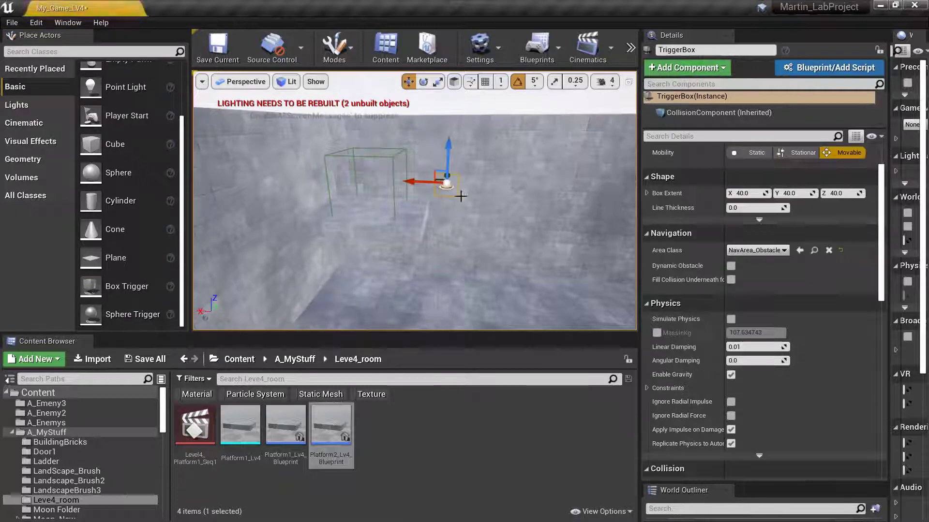
{"action": "right_click_drag", "start_coordinate": [461, 196], "coordinate": [469, 176]}
{"action": "key", "text": "w"}
{"action": "key", "text": "e"}
{"action": "key", "text": "r"}
{"action": "left_click_drag", "start_coordinate": [450, 171], "coordinate": [419, 199]}
{"action": "right_click_drag", "start_coordinate": [418, 199], "coordinate": [419, 160]}
{"action": "right_click_drag", "start_coordinate": [438, 211], "coordinate": [478, 212]}
Move the new trigger box against the side wall, directly beside the corner ledge.
{"action": "key", "text": "w"}
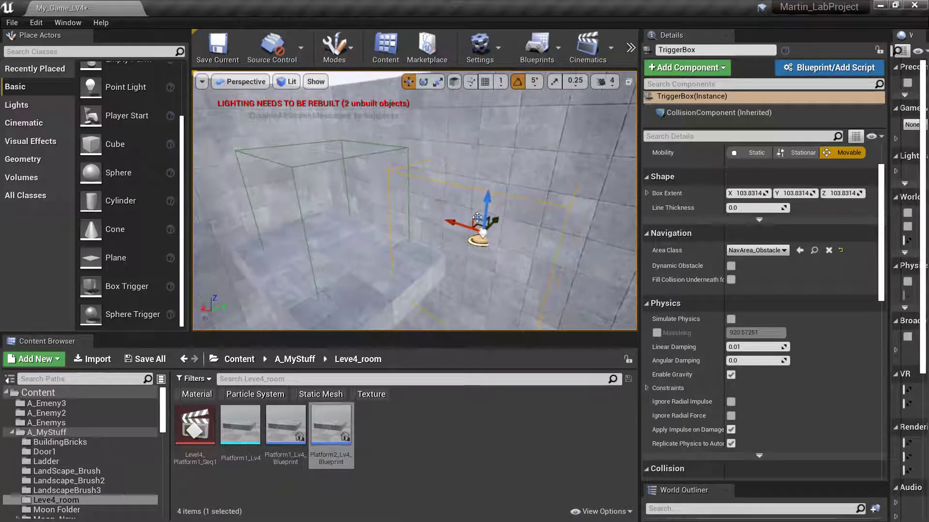
{"action": "left_click_drag", "start_coordinate": [500, 219], "coordinate": [468, 243]}
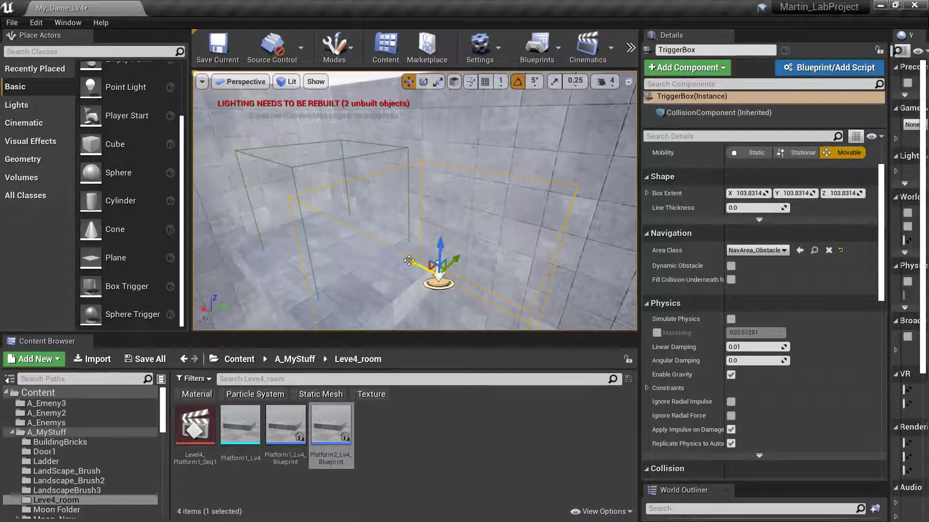
{"action": "left_click_drag", "start_coordinate": [411, 259], "coordinate": [495, 234]}
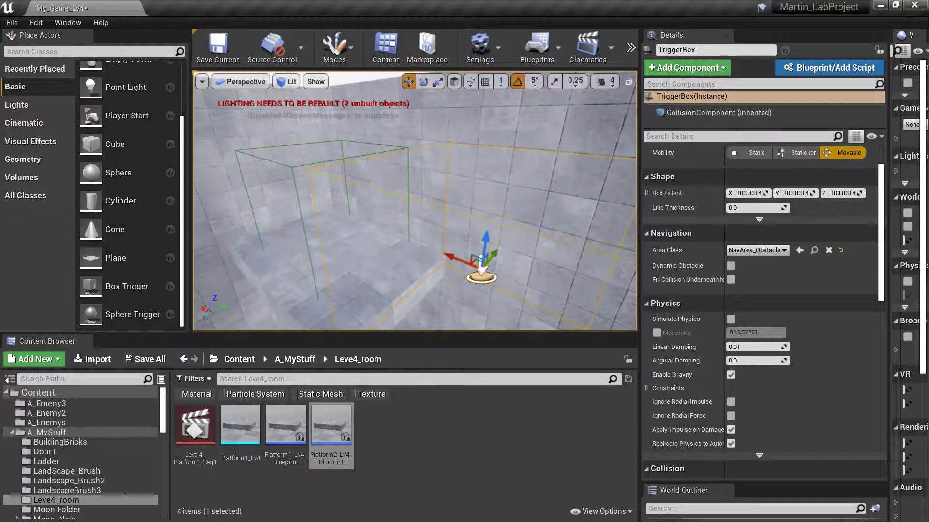
{"action": "right_click_drag", "start_coordinate": [484, 227], "coordinate": [512, 230]}
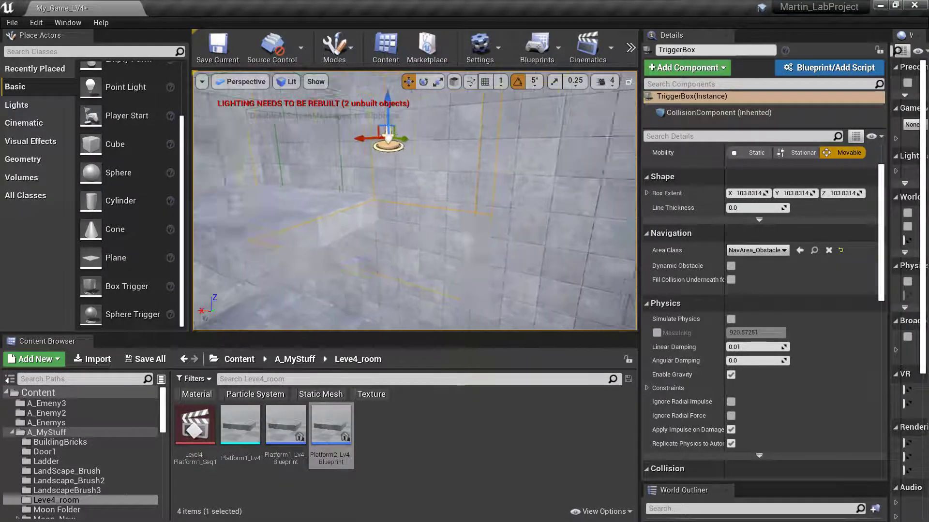
{"action": "right_click_drag", "start_coordinate": [388, 259], "coordinate": [353, 247]}
{"action": "right_click_drag", "start_coordinate": [416, 249], "coordinate": [459, 249]}
{"action": "right_click_drag", "start_coordinate": [476, 116], "coordinate": [472, 92]}
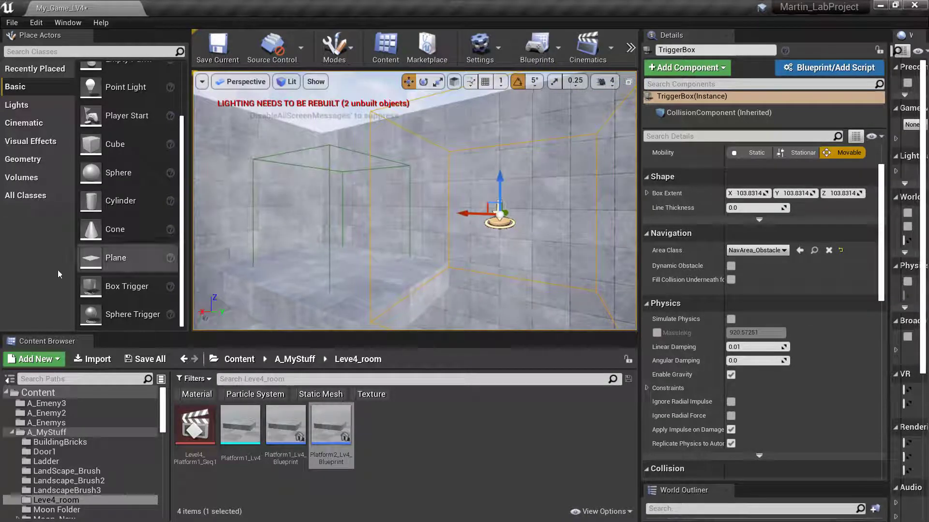
Place a Plane by the wall inside the new trigger box and rotate it upright to face the room.
{"action": "left_click_drag", "start_coordinate": [150, 249], "coordinate": [502, 263]}
{"action": "key", "text": "e"}
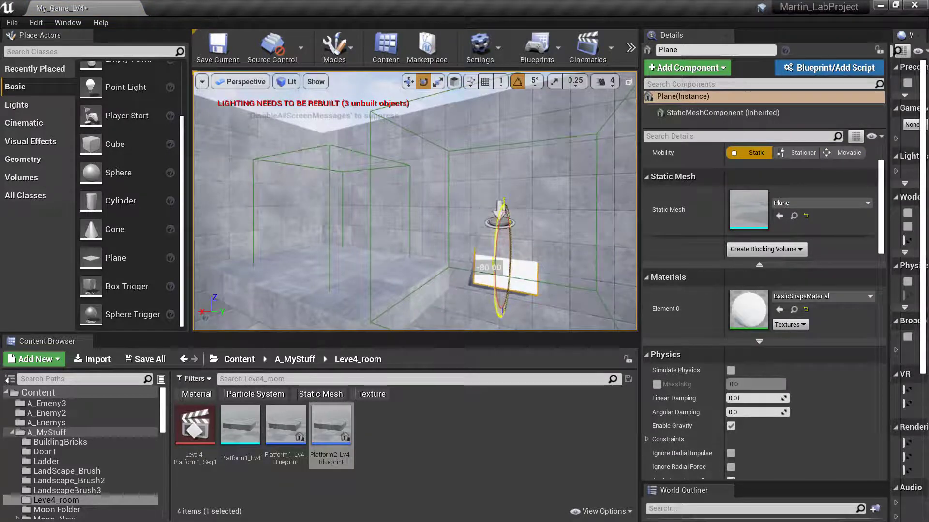
{"action": "key", "text": "e"}
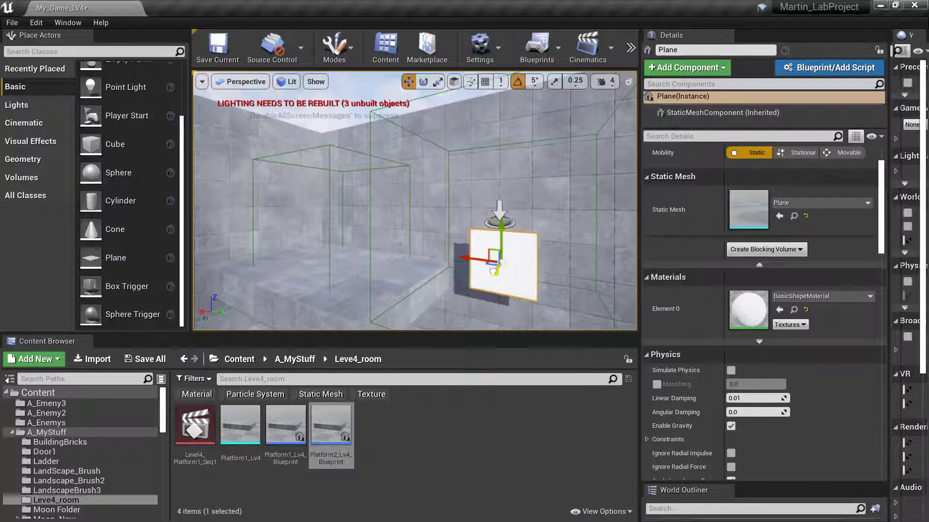
Scale the upright plane up to roughly the size of the trigger box and set it against the wall.
{"action": "key", "text": "r"}
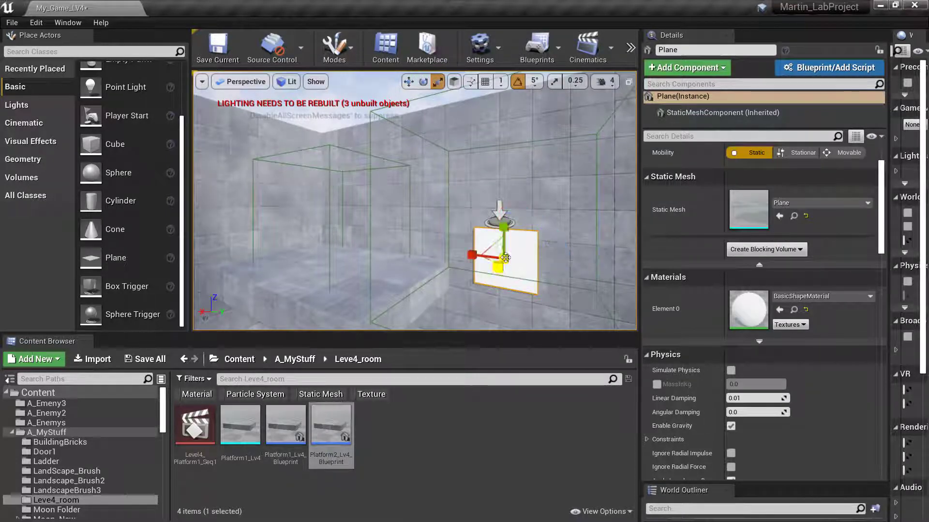
{"action": "left_click_drag", "start_coordinate": [503, 227], "coordinate": [476, 210]}
{"action": "key", "text": "w"}
{"action": "key", "text": "f"}
{"action": "key", "text": "d"}
{"action": "right_click_drag", "start_coordinate": [476, 209], "coordinate": [350, 242]}
{"action": "key", "text": "a"}
{"action": "key", "text": "s"}
Select the trigger box around the plane and set its collision preset to Custom.
{"action": "left_click", "coordinate": [471, 190]}
{"action": "key", "text": "d"}
{"action": "key", "text": "w"}
{"action": "key", "text": "s"}
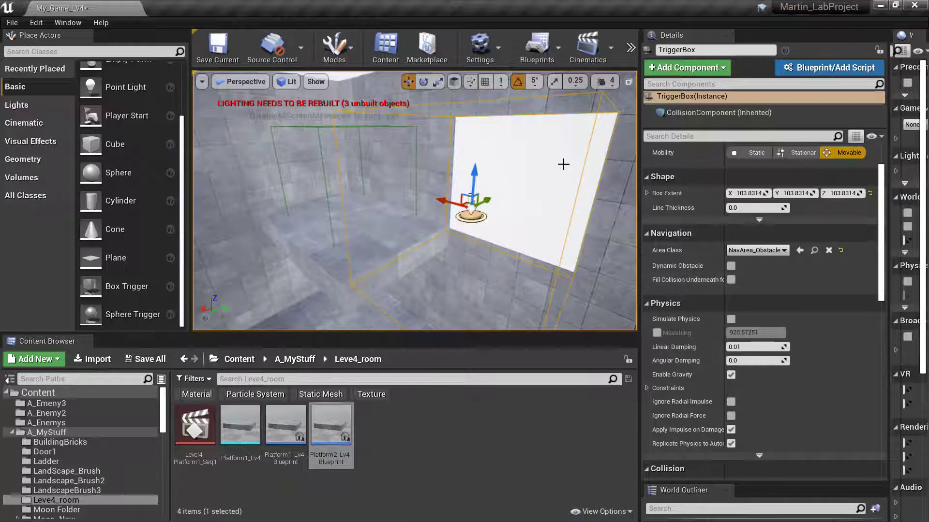
{"action": "scroll", "coordinate": [753, 310], "scroll_direction": "down", "scroll_amount": 3}
{"action": "scroll", "coordinate": [753, 309], "scroll_direction": "up", "scroll_amount": 6}
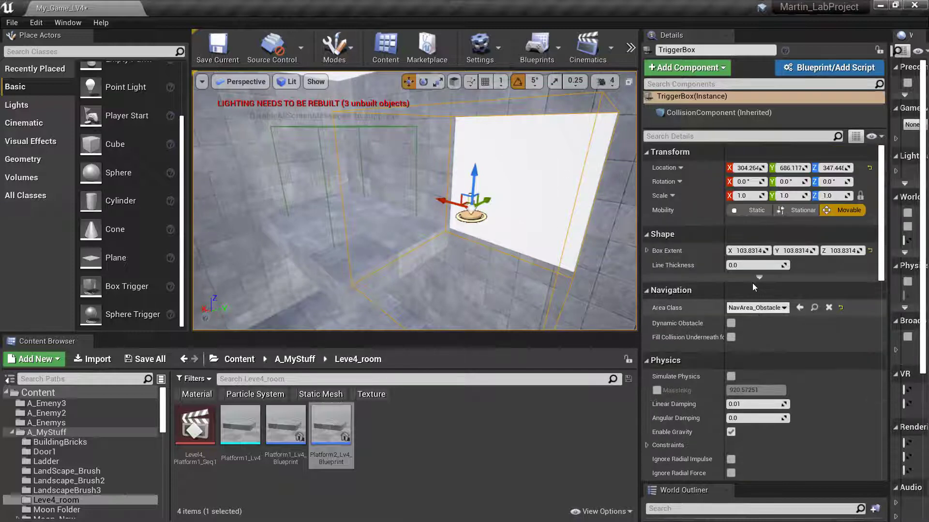
{"action": "scroll", "coordinate": [753, 283], "scroll_direction": "down", "scroll_amount": 5}
{"action": "scroll", "coordinate": [773, 274], "scroll_direction": "down", "scroll_amount": 5}
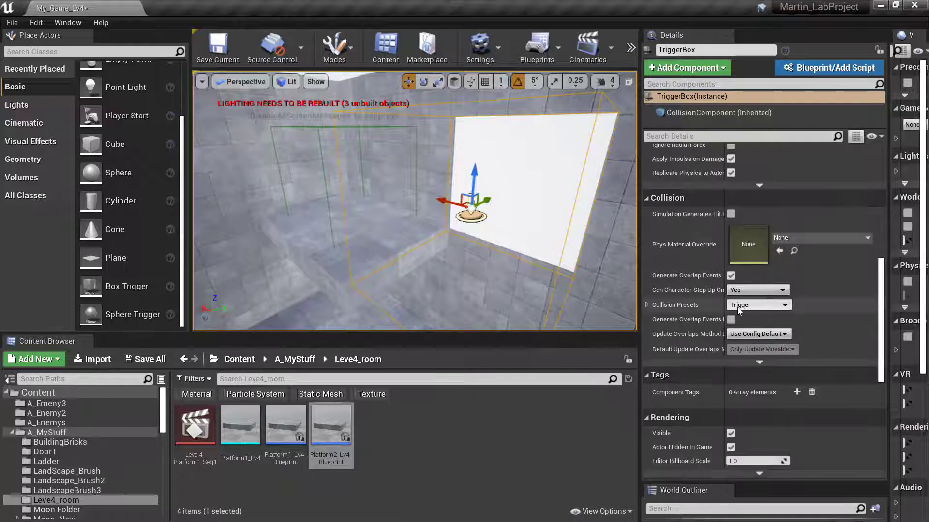
{"action": "left_click", "coordinate": [741, 306]}
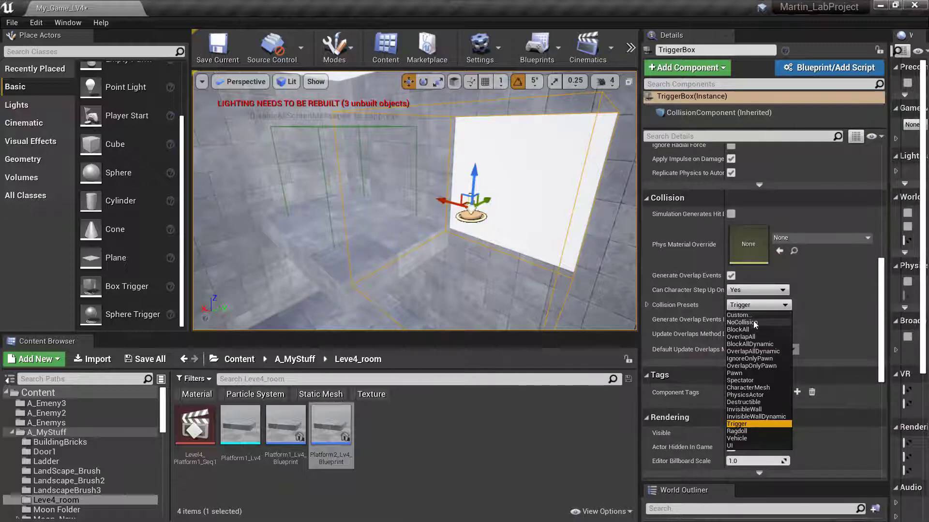
{"action": "left_click", "coordinate": [753, 316]}
Set the trigger box's collision responses to Ignore for every channel, with only FP_Projectile set to Overlap.
{"action": "scroll", "coordinate": [736, 290], "scroll_direction": "down", "scroll_amount": 1}
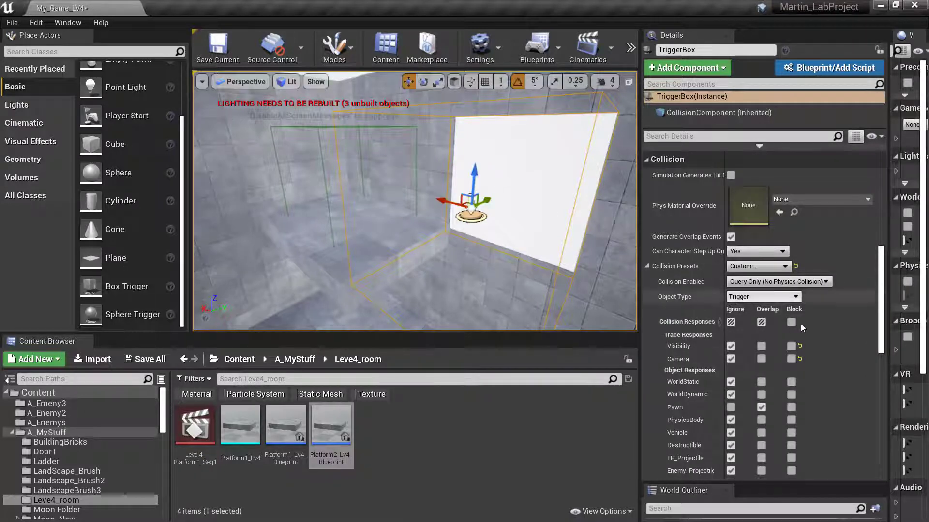
{"action": "scroll", "coordinate": [797, 326], "scroll_direction": "down", "scroll_amount": 1}
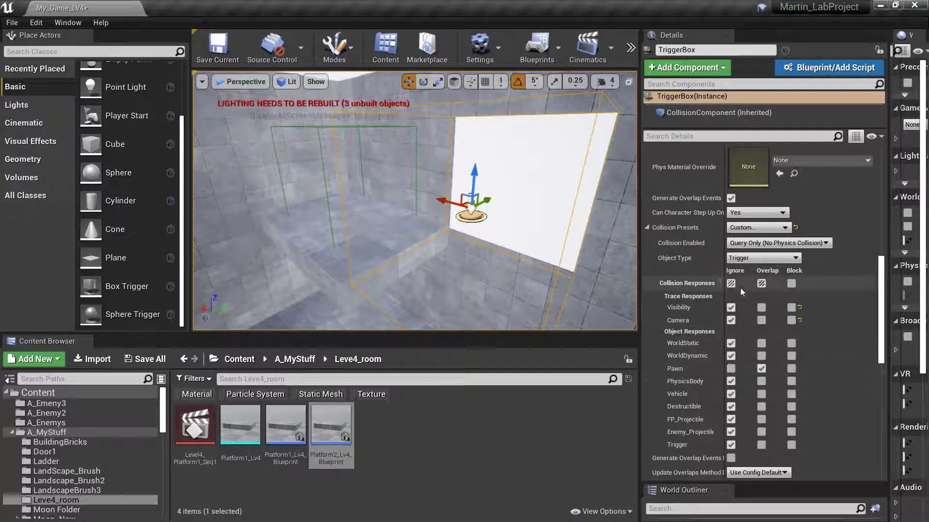
{"action": "left_click", "coordinate": [730, 283]}
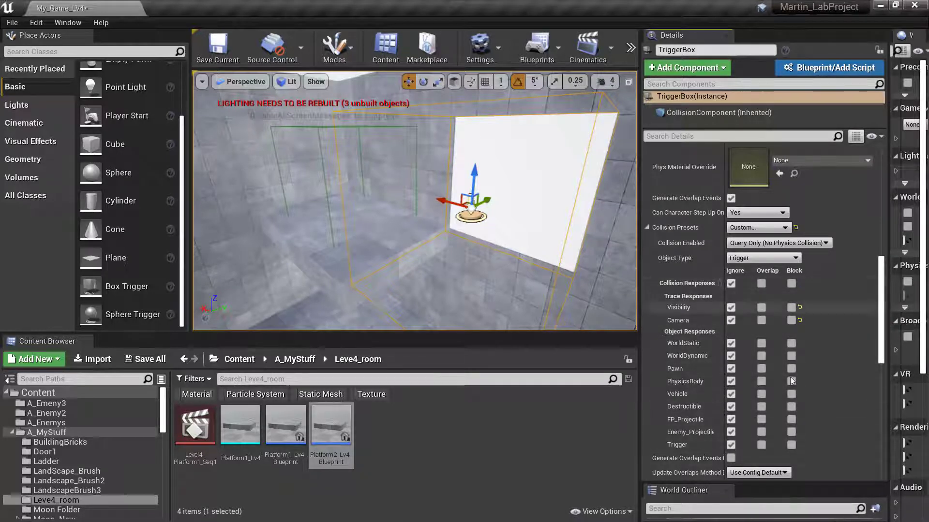
{"action": "left_click", "coordinate": [790, 420]}
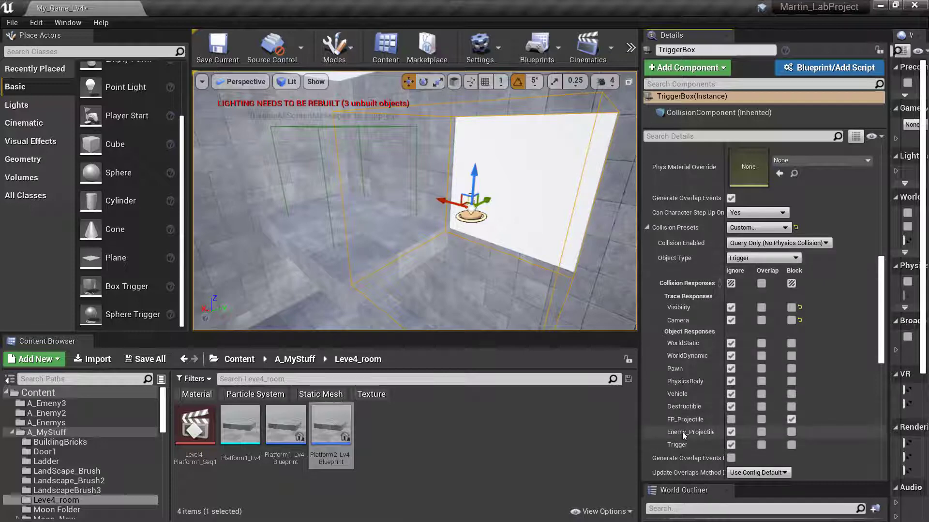
{"action": "left_click", "coordinate": [762, 420]}
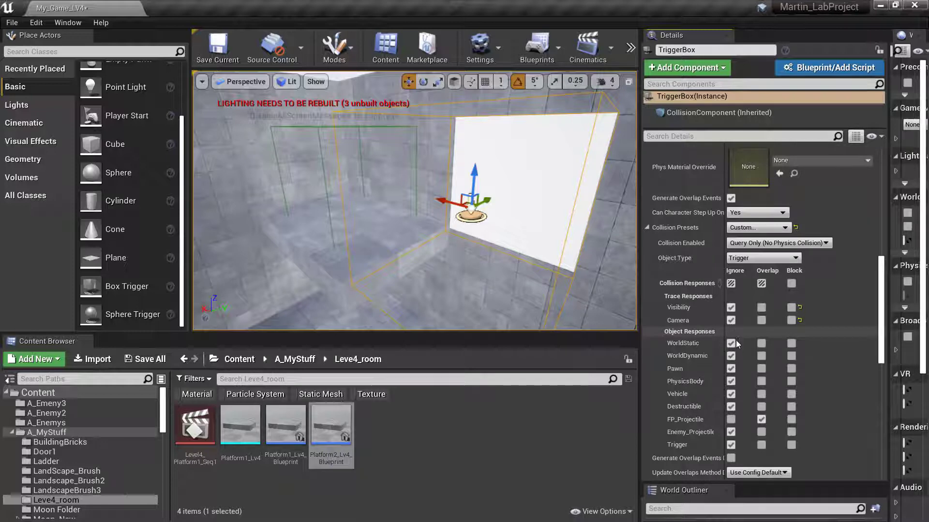
Examine the wall plane and trigger box placement, and the second platform's position across the room.
{"action": "mouse_move", "coordinate": [575, 278]}
{"action": "right_mouse_down"}
{"action": "mouse_move", "coordinate": [469, 285]}
{"action": "mouse_move", "coordinate": [583, 280]}
{"action": "right_mouse_up"}
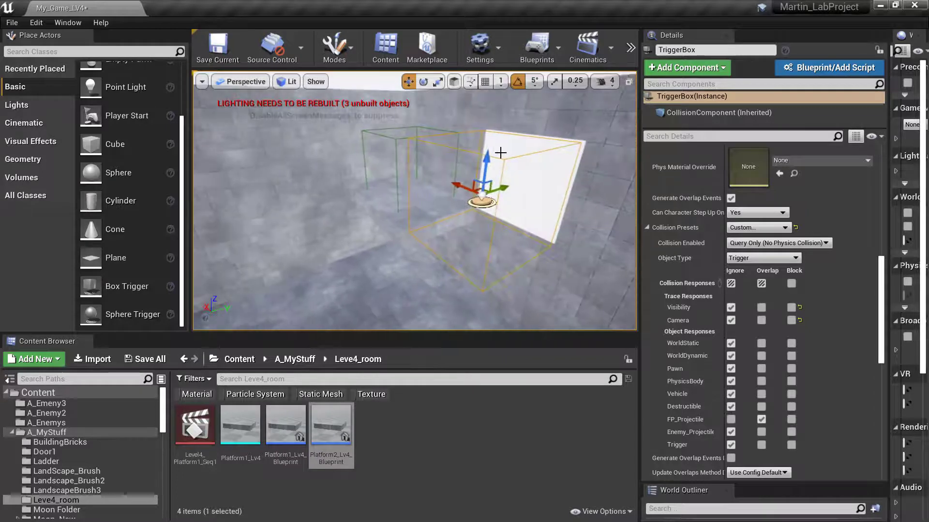
{"action": "right_click_drag", "start_coordinate": [516, 200], "coordinate": [531, 187]}
{"action": "left_click", "coordinate": [531, 207]}
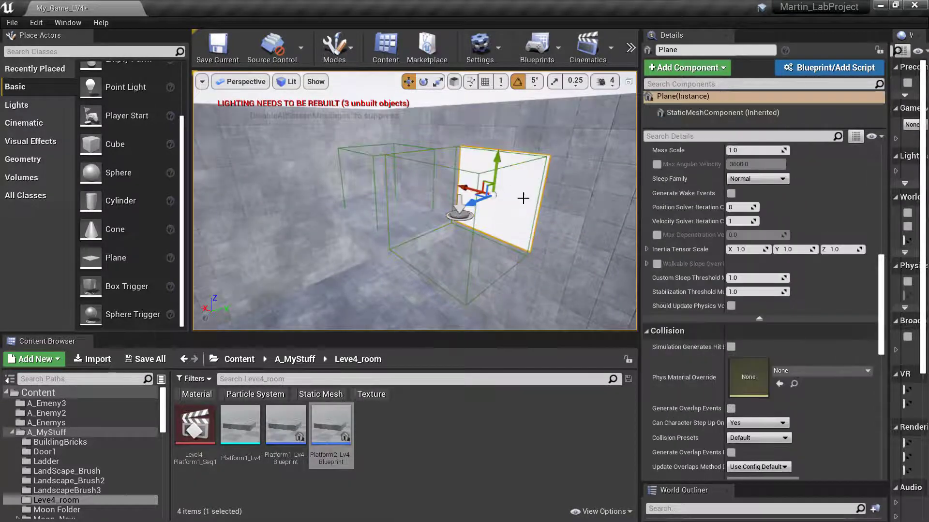
{"action": "right_click_drag", "start_coordinate": [493, 216], "coordinate": [429, 270]}
{"action": "left_click", "coordinate": [443, 257]}
{"action": "right_click_drag", "start_coordinate": [360, 270], "coordinate": [402, 278]}
{"action": "right_click_drag", "start_coordinate": [301, 227], "coordinate": [519, 234]}
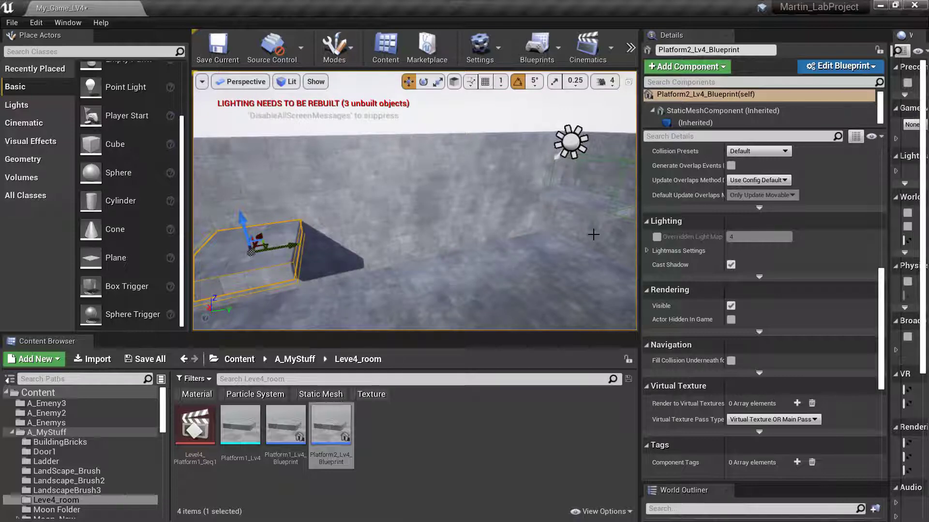
{"action": "right_click_drag", "start_coordinate": [415, 207], "coordinate": [394, 206]}
{"action": "key", "text": "s"}
{"action": "key", "text": "w"}
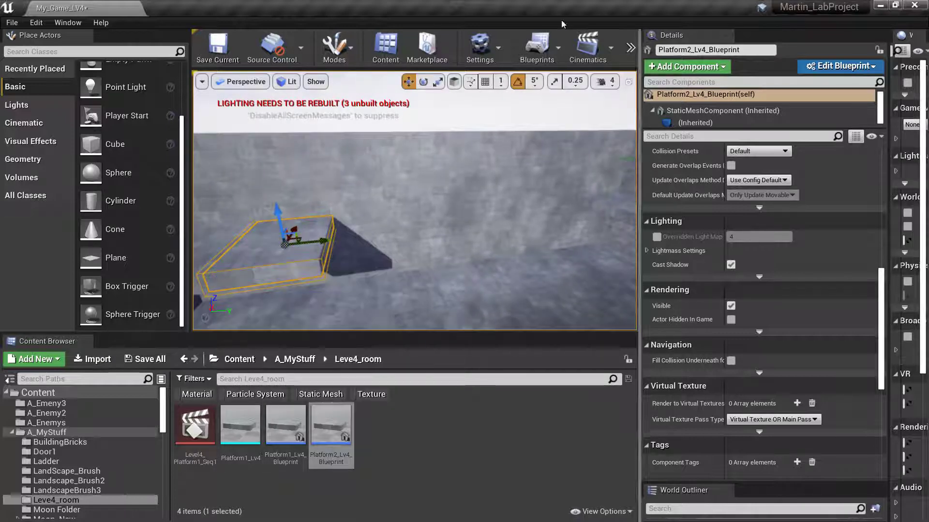
Add a level sequence named Level4_Platform2_Seq2 and save it in the A_MyStuff/Leve4_room folder.
{"action": "left_click", "coordinate": [610, 48]}
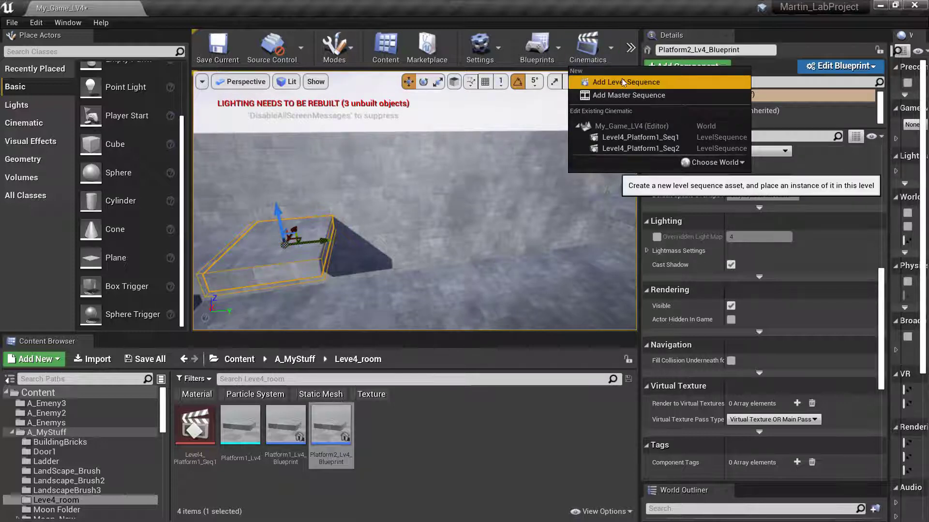
{"action": "left_click", "coordinate": [623, 82]}
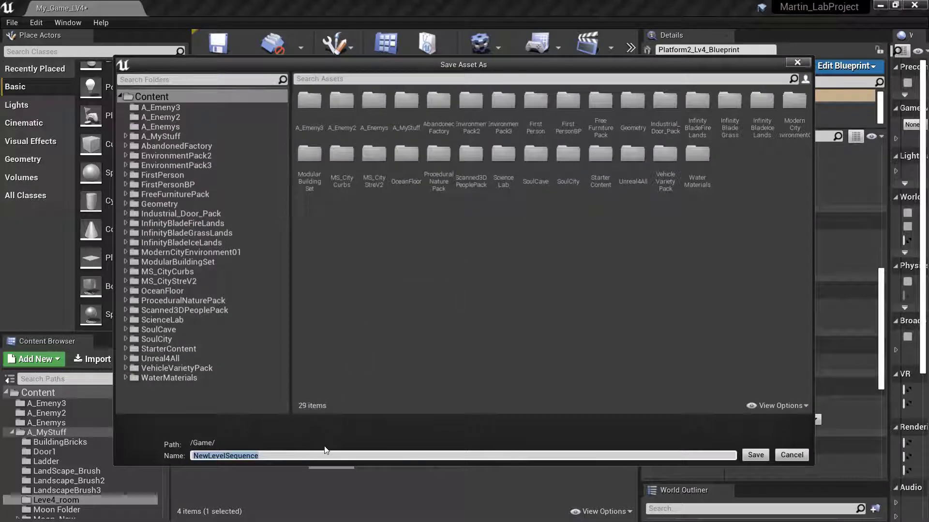
{"action": "type", "text": "Platform2_level4_Seq2"}
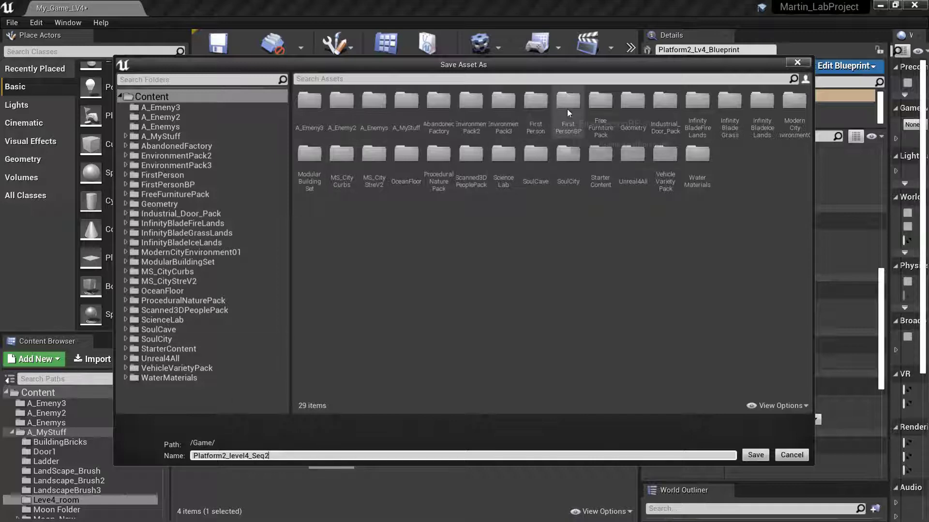
{"action": "double_click", "coordinate": [409, 107]}
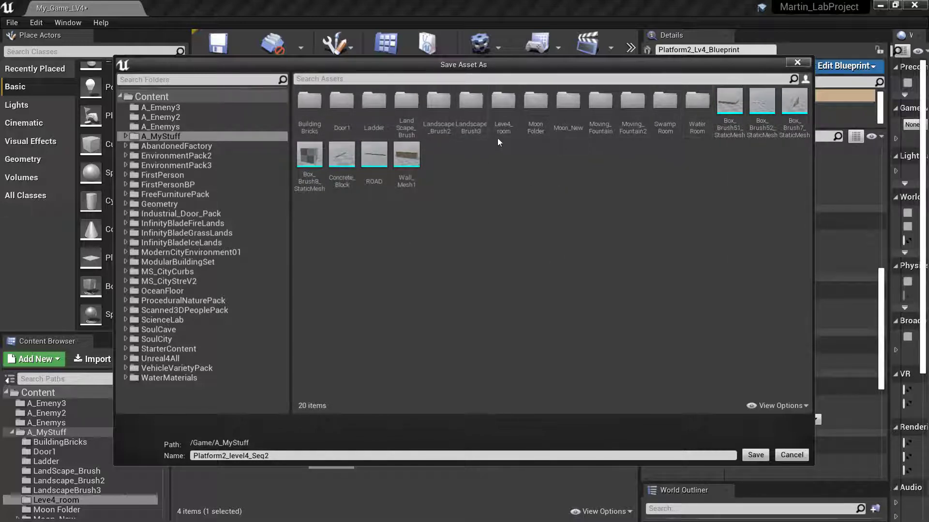
{"action": "double_click", "coordinate": [504, 97]}
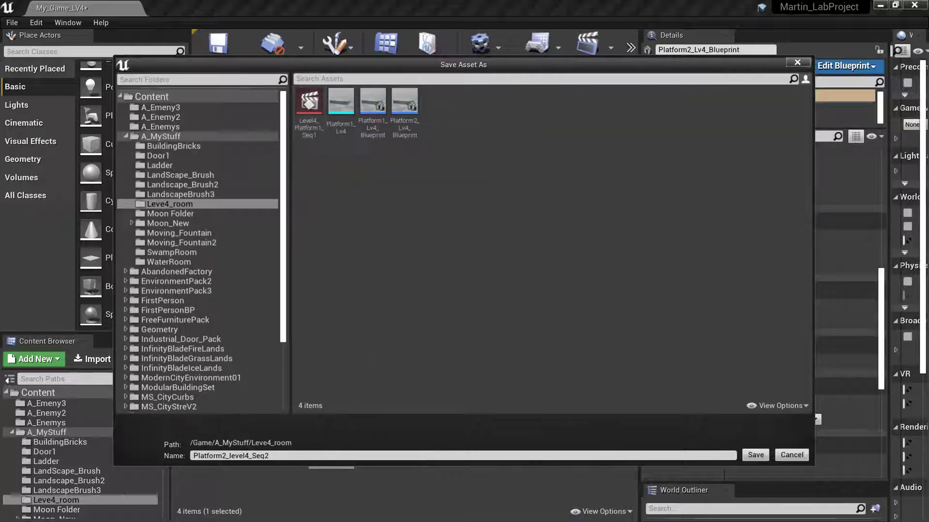
{"action": "left_click_drag", "start_coordinate": [199, 457], "coordinate": [193, 457]}
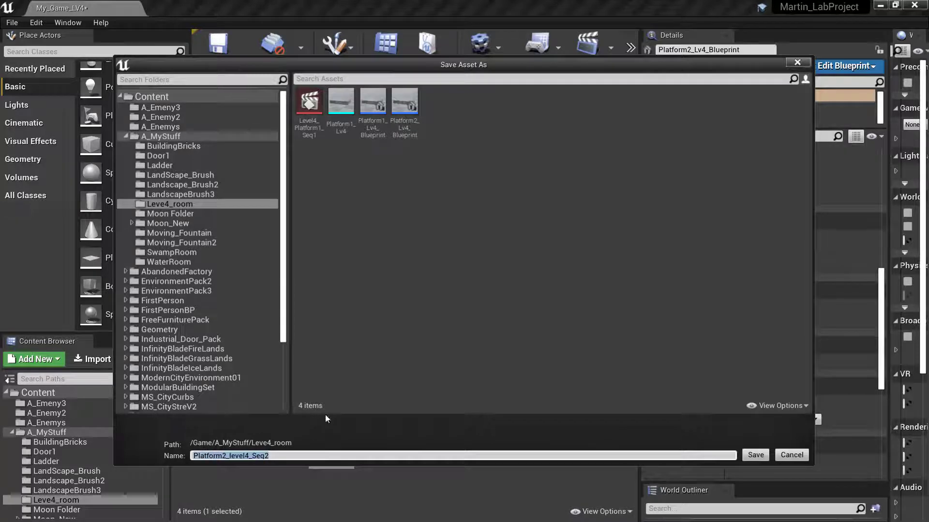
{"action": "key", "text": "BackSpace"}
{"action": "type", "text": "Level4_"}
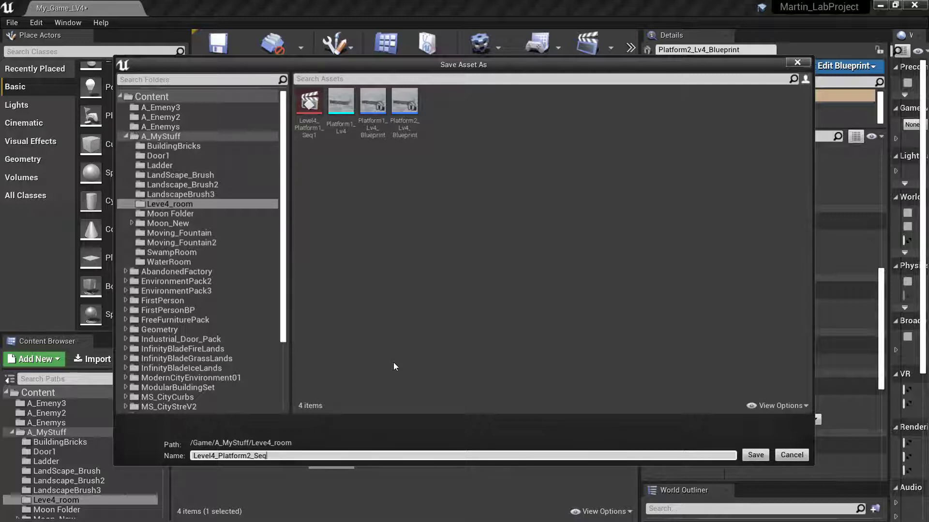
{"action": "left_click", "coordinate": [758, 456]}
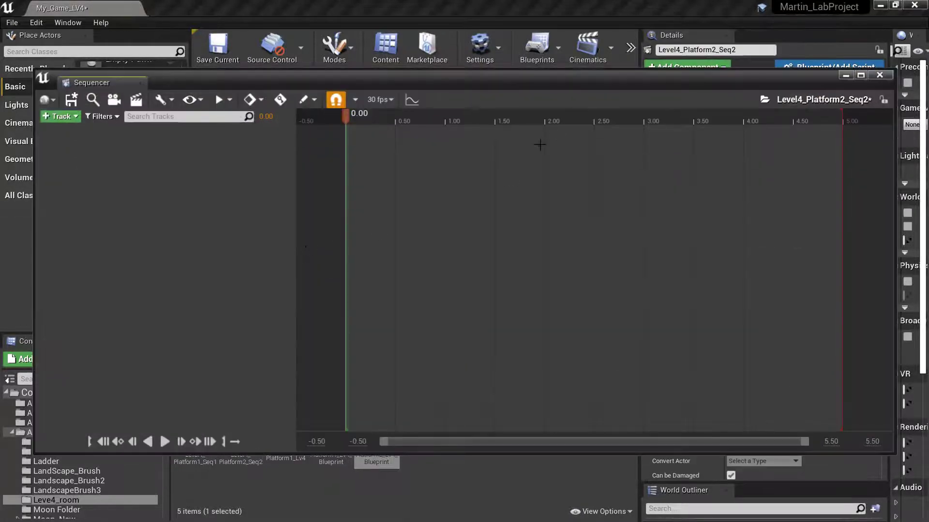
Move the Sequencer window clear of the viewport and shift the Level4_Platform2_Seq2 actor close to the second platform.
{"action": "left_click_drag", "start_coordinate": [553, 77], "coordinate": [509, 274]}
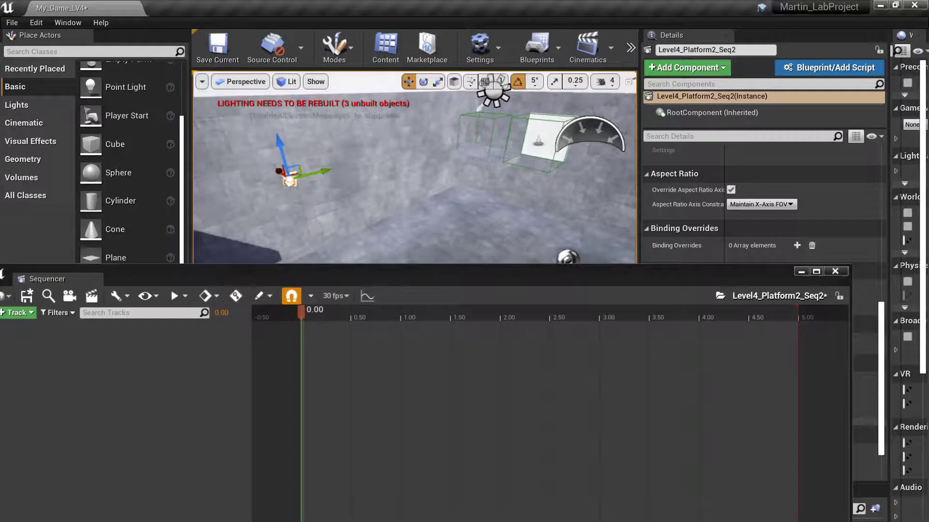
{"action": "right_click_drag", "start_coordinate": [414, 169], "coordinate": [334, 138]}
{"action": "key", "text": "w"}
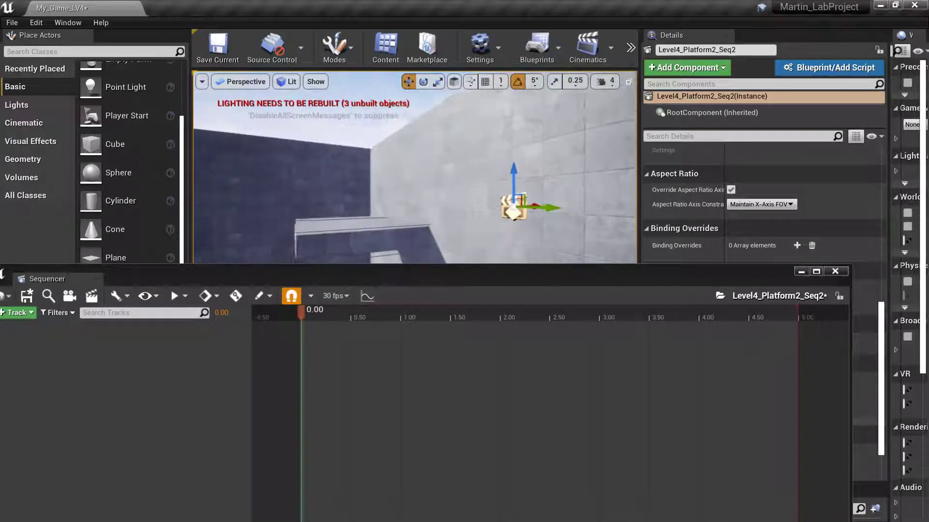
{"action": "right_click_drag", "start_coordinate": [527, 174], "coordinate": [477, 142]}
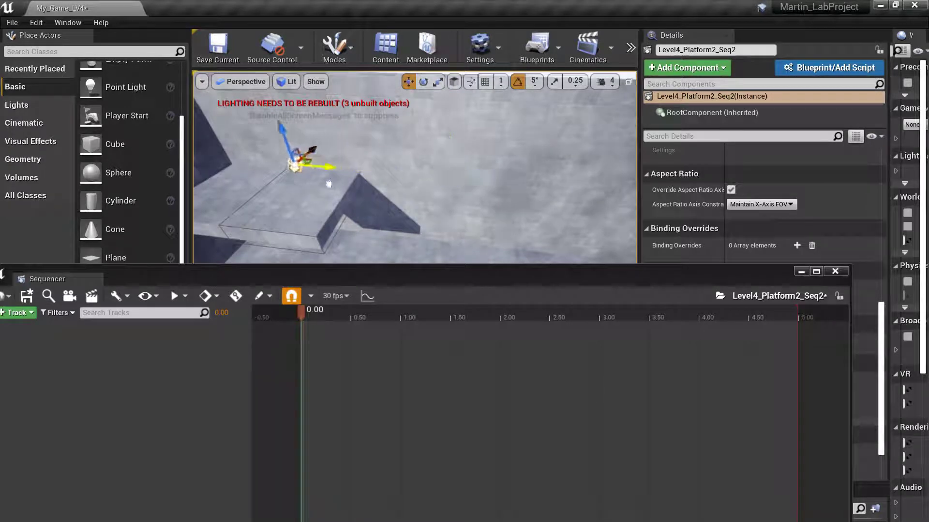
{"action": "right_click_drag", "start_coordinate": [331, 239], "coordinate": [313, 166]}
{"action": "mouse_move", "coordinate": [319, 152]}
{"action": "left_mouse_down"}
{"action": "mouse_move", "coordinate": [320, 128]}
{"action": "mouse_move", "coordinate": [325, 163]}
{"action": "left_mouse_up"}
Add the second platform, Platform2_Lv4_Blueprint, to the Level4_Platform2_Seq2 sequence as an actor track.
{"action": "right_click_drag", "start_coordinate": [365, 173], "coordinate": [571, 213]}
{"action": "mouse_move", "coordinate": [427, 205]}
{"action": "right_mouse_down"}
{"action": "mouse_move", "coordinate": [488, 213]}
{"action": "mouse_move", "coordinate": [417, 203]}
{"action": "right_mouse_up"}
{"action": "left_click", "coordinate": [423, 192]}
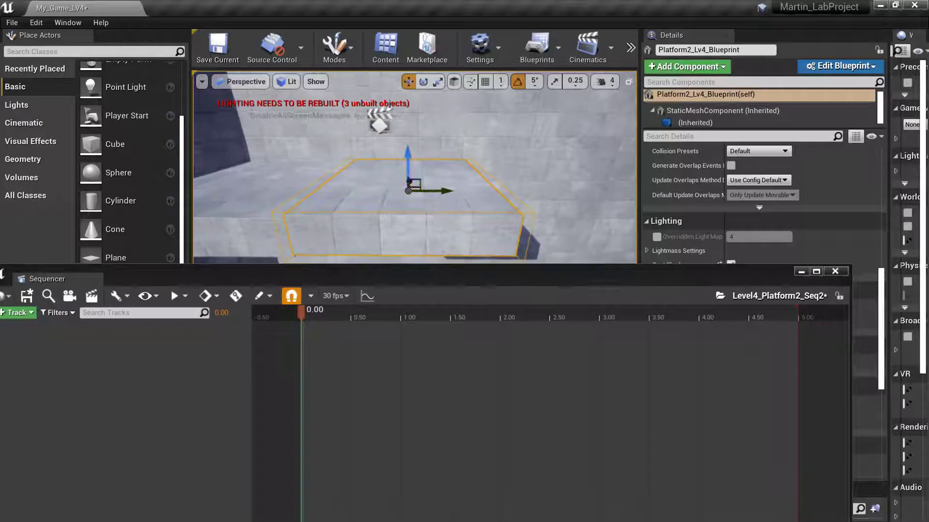
{"action": "left_click_drag", "start_coordinate": [299, 282], "coordinate": [358, 275]}
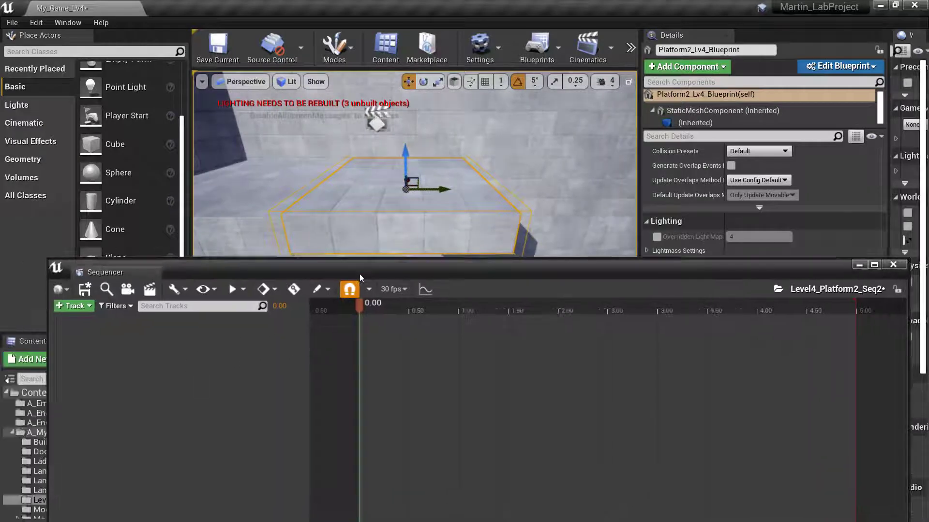
{"action": "right_click", "coordinate": [183, 355]}
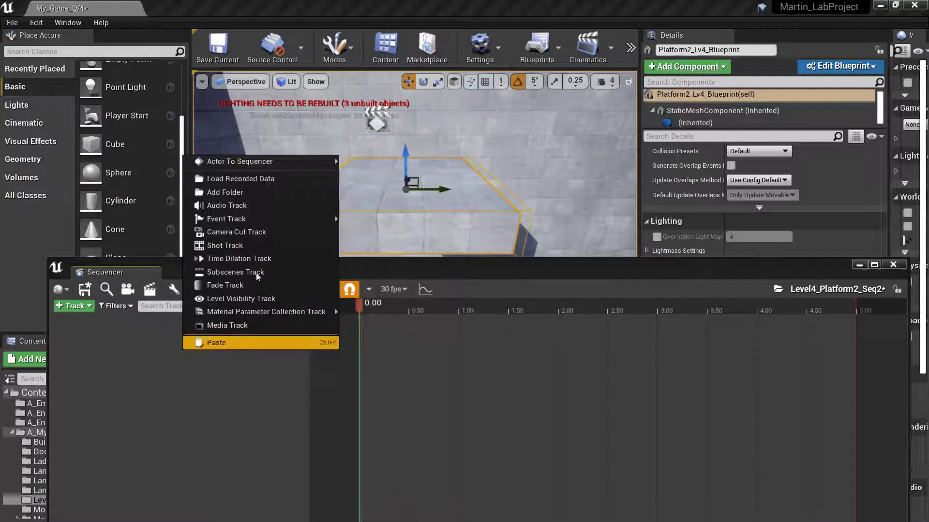
{"action": "mouse_move", "coordinate": [290, 162]}
{"action": "left_click", "coordinate": [367, 162]}
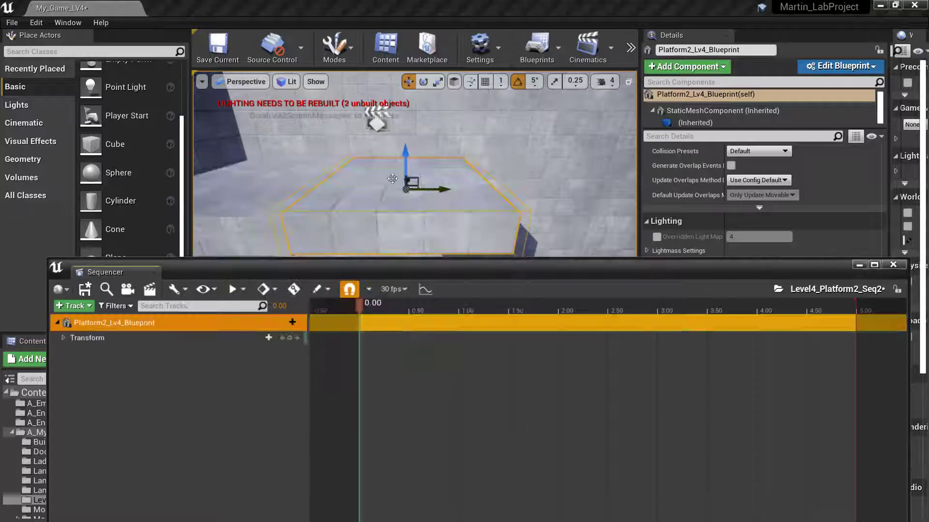
Key the platform's transform at 0.00 and expand its Transform track into Location, Rotation and Scale.
{"action": "left_click", "coordinate": [289, 337]}
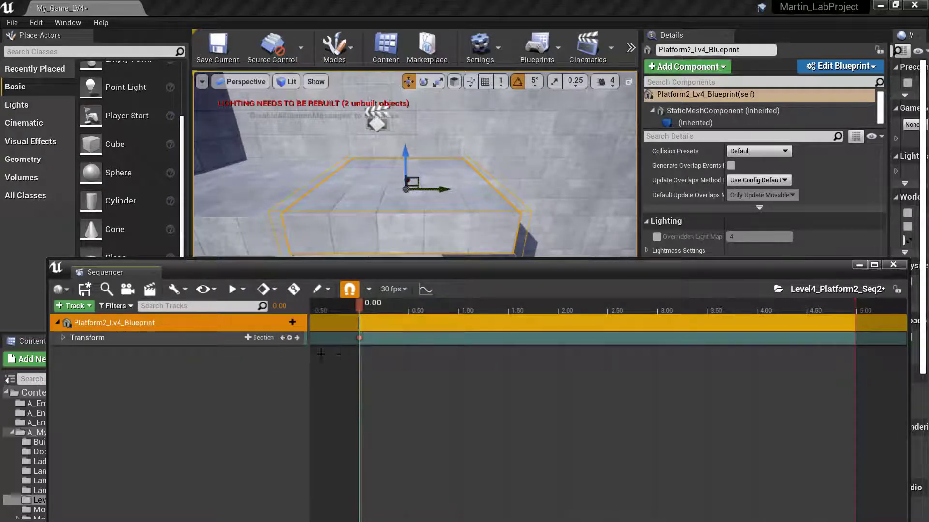
{"action": "left_click", "coordinate": [62, 337]}
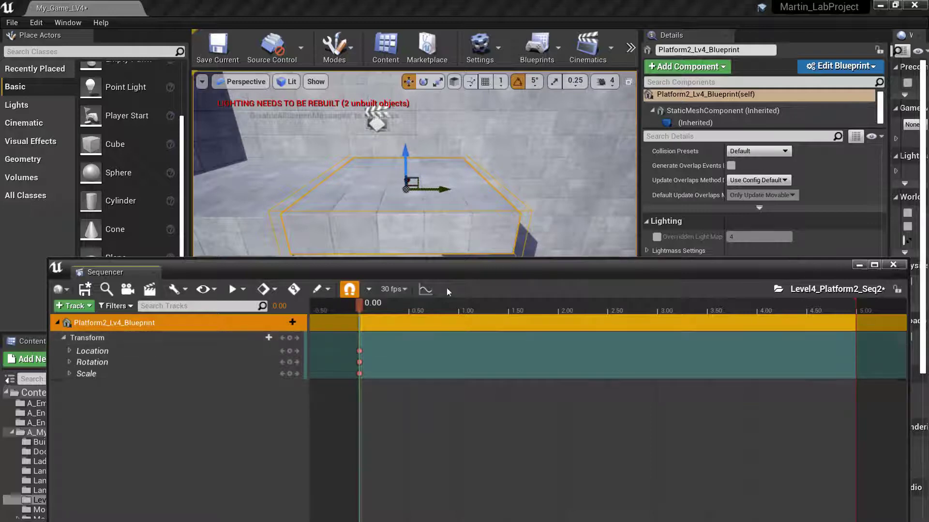
{"action": "left_click_drag", "start_coordinate": [426, 267], "coordinate": [399, 281]}
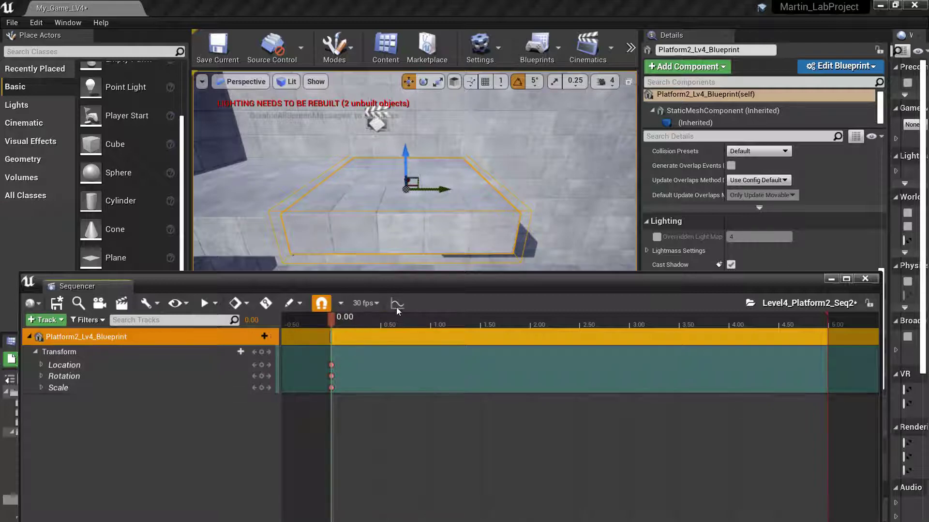
{"action": "right_click_drag", "start_coordinate": [429, 212], "coordinate": [431, 183]}
{"action": "key", "text": "s"}
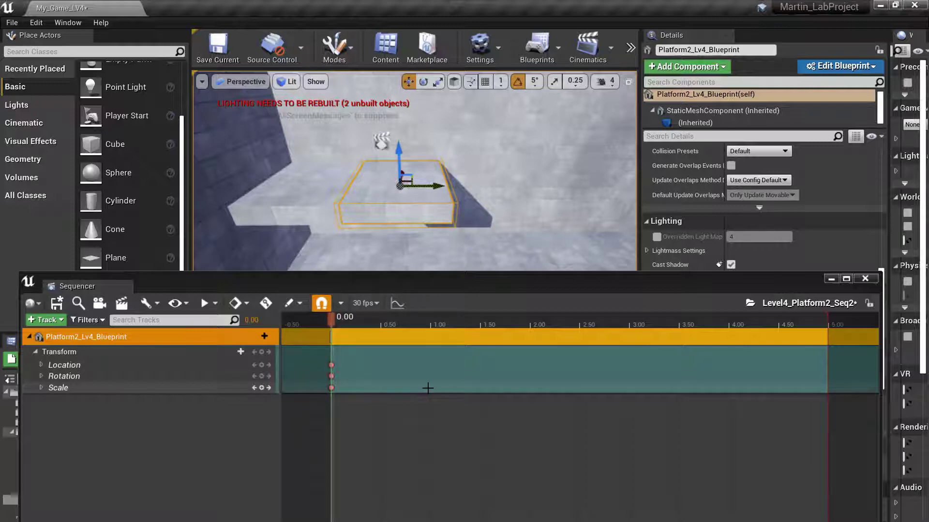
Set the sequence's working range end to 10.00 and widen the visible timeline range to about 8.85.
{"action": "left_click_drag", "start_coordinate": [557, 285], "coordinate": [550, 131]}
{"action": "left_click", "coordinate": [851, 492]}
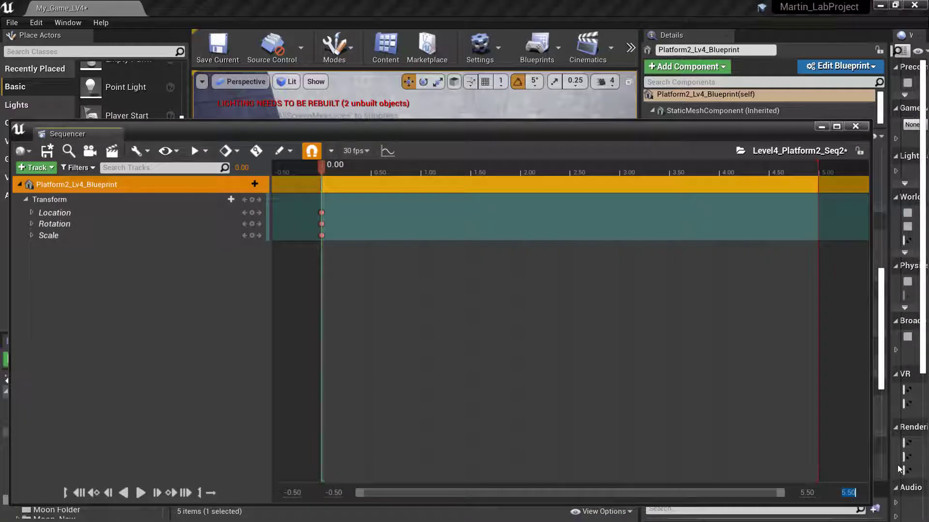
{"action": "type", "text": "10"}
{"action": "key", "text": "Return"}
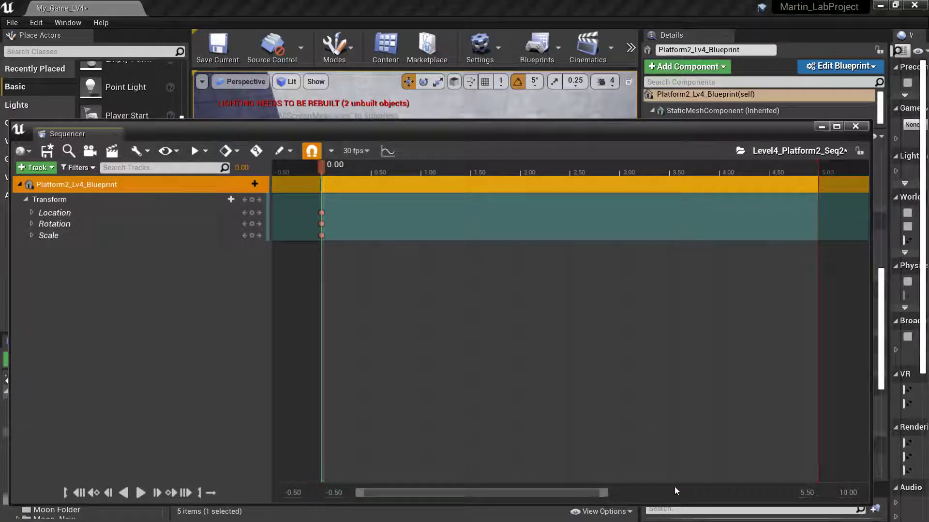
{"action": "left_click_drag", "start_coordinate": [611, 494], "coordinate": [736, 495]}
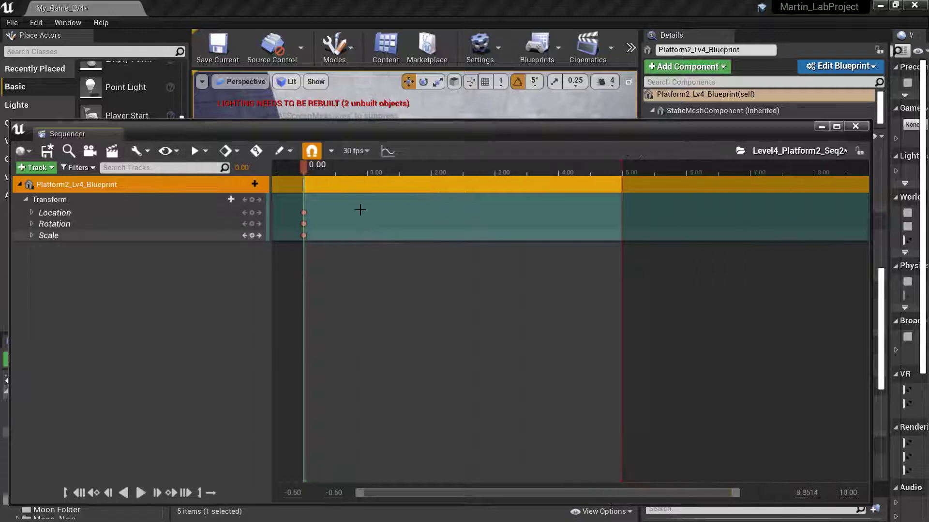
{"action": "left_click_drag", "start_coordinate": [366, 127], "coordinate": [359, 306]}
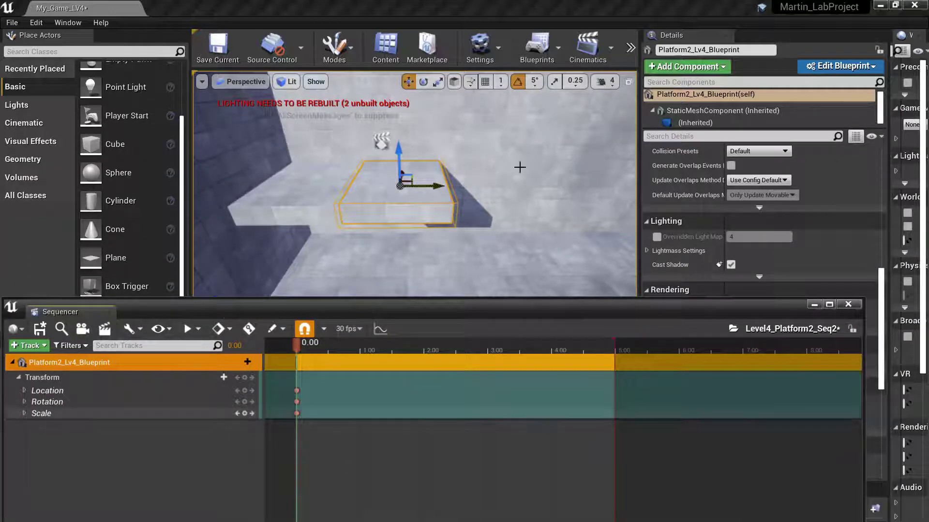
Expand the Location, Rotation and Scale groups to show the platform's individual axis channels.
{"action": "left_click", "coordinate": [24, 390]}
{"action": "left_click", "coordinate": [23, 431]}
{"action": "left_click", "coordinate": [24, 429]}
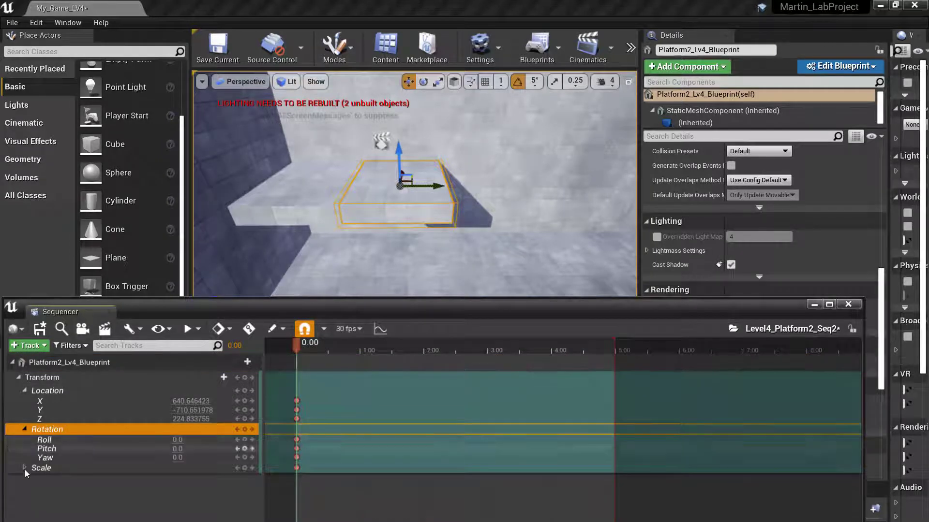
{"action": "left_click", "coordinate": [24, 468]}
{"action": "left_click_drag", "start_coordinate": [420, 306], "coordinate": [402, 288]}
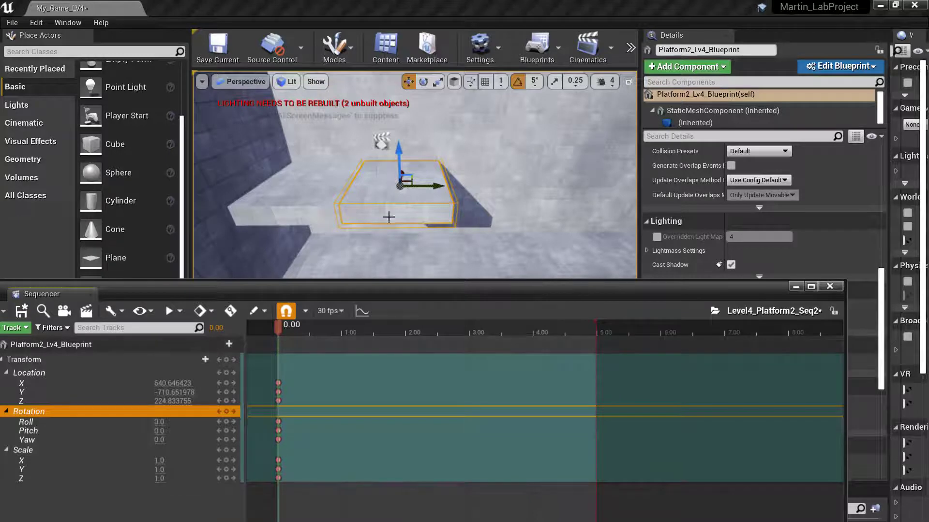
At 3.00, slide the platform along Y across the room to about 445.77, close to the trigger box, and key its transform.
{"action": "right_click_drag", "start_coordinate": [388, 215], "coordinate": [478, 206]}
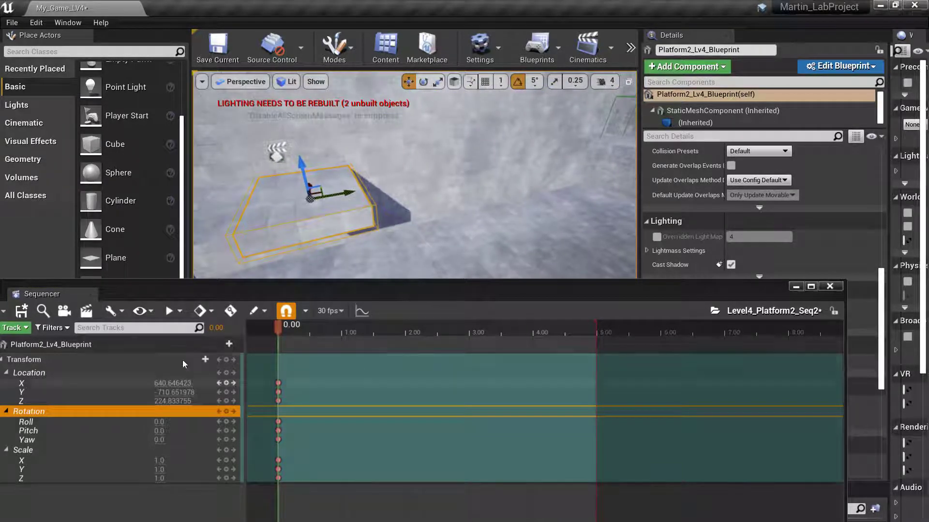
{"action": "left_click", "coordinate": [307, 305]}
{"action": "type", "text": "3"}
{"action": "key", "text": "Return"}
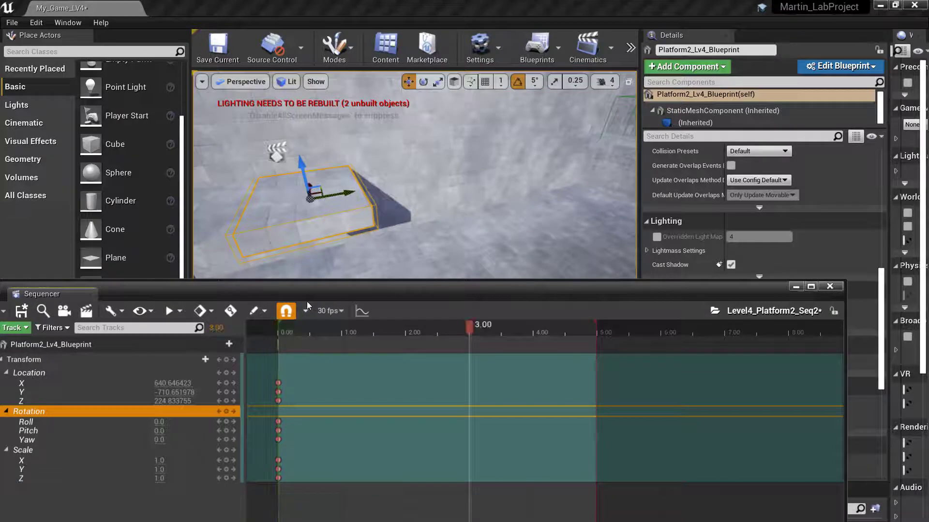
{"action": "right_click_drag", "start_coordinate": [396, 205], "coordinate": [376, 217]}
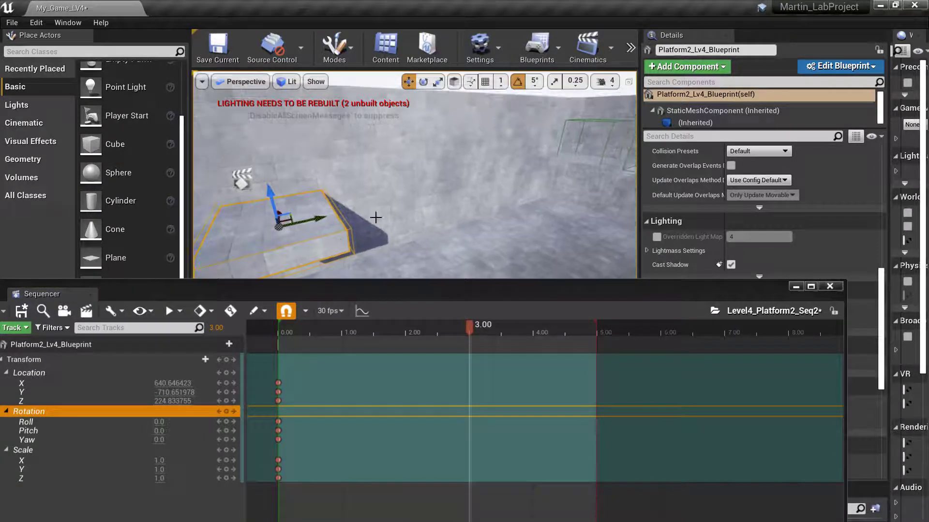
{"action": "left_click_drag", "start_coordinate": [321, 221], "coordinate": [561, 199]}
{"action": "right_click_drag", "start_coordinate": [461, 221], "coordinate": [496, 195]}
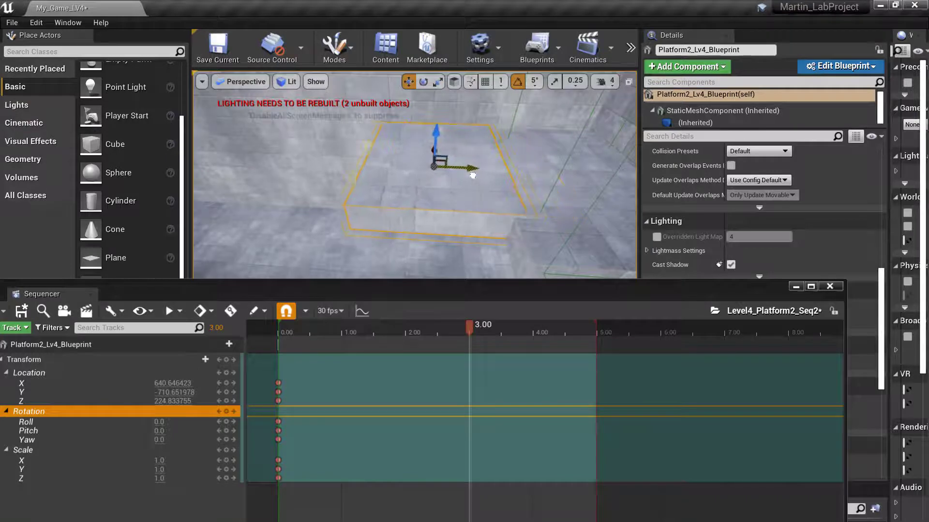
{"action": "right_click_drag", "start_coordinate": [463, 171], "coordinate": [433, 178]}
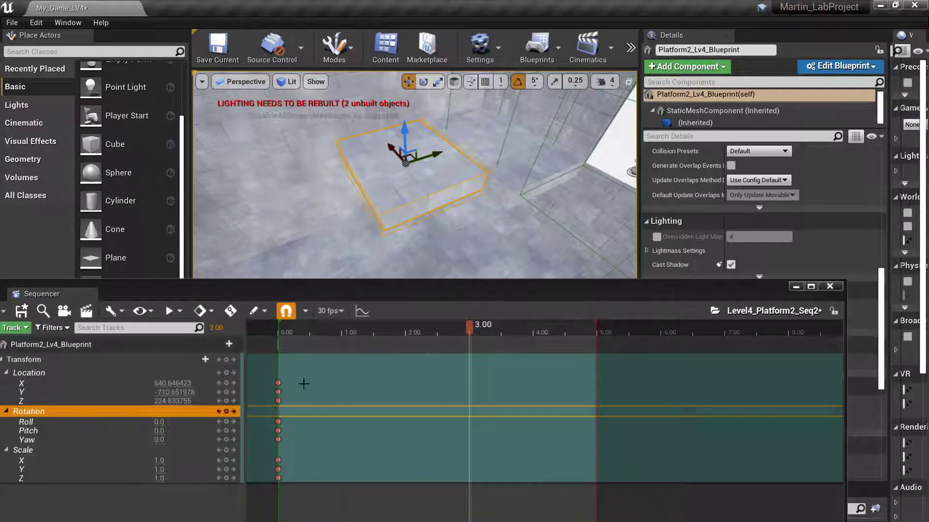
{"action": "left_click", "coordinate": [226, 363]}
Scrub the timeline between the 0.00 and 3.00 keys to preview the platform's motion across the room.
{"action": "right_click_drag", "start_coordinate": [416, 185], "coordinate": [381, 184]}
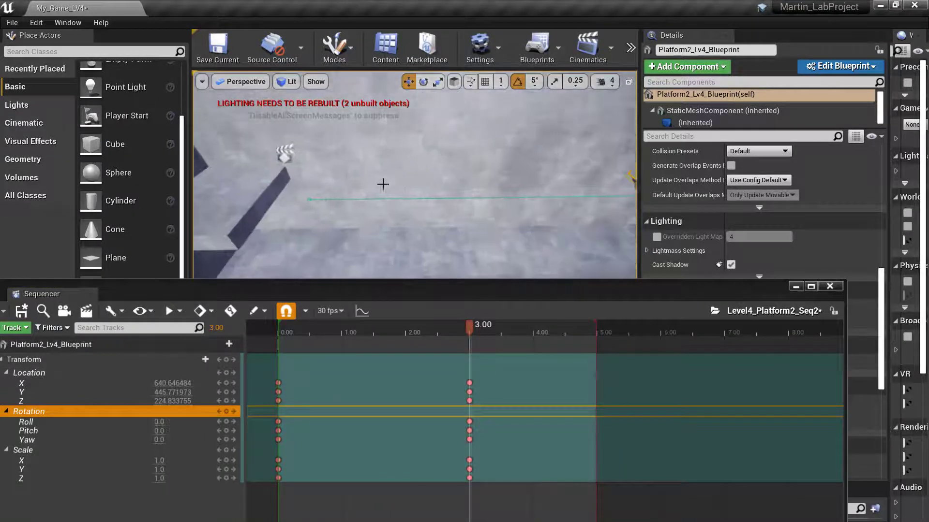
{"action": "right_click_drag", "start_coordinate": [490, 214], "coordinate": [488, 241]}
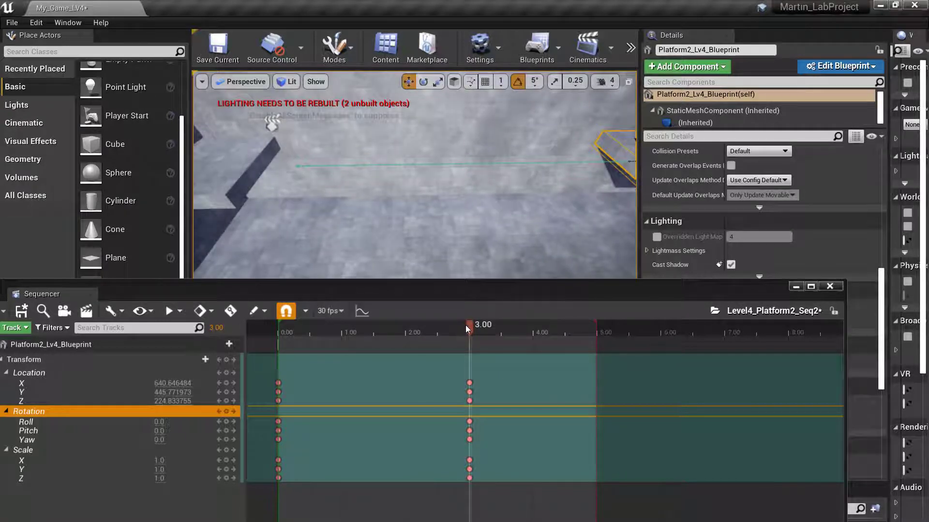
{"action": "left_click_drag", "start_coordinate": [465, 325], "coordinate": [295, 357]}
{"action": "left_click_drag", "start_coordinate": [386, 379], "coordinate": [431, 380]}
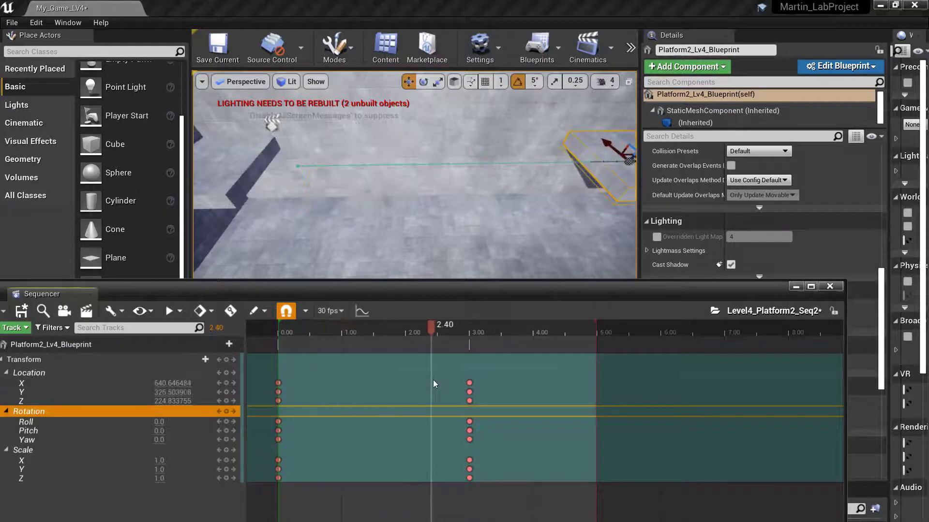
Extend the sequence's playback end to 8.00 and key the platform's transform at 5.00 in the same far position.
{"action": "left_click_drag", "start_coordinate": [597, 327], "coordinate": [791, 327]}
{"action": "left_click_drag", "start_coordinate": [430, 329], "coordinate": [532, 326]}
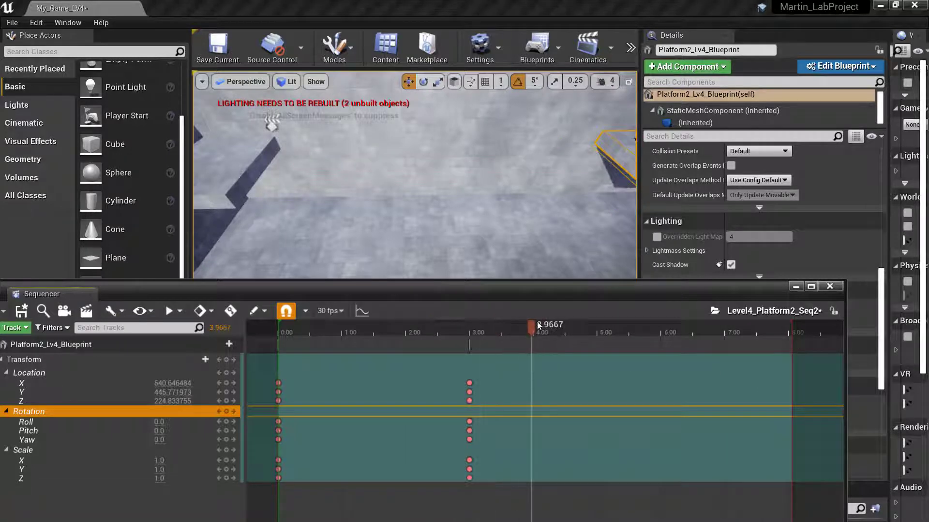
{"action": "right_click_drag", "start_coordinate": [453, 218], "coordinate": [520, 204]}
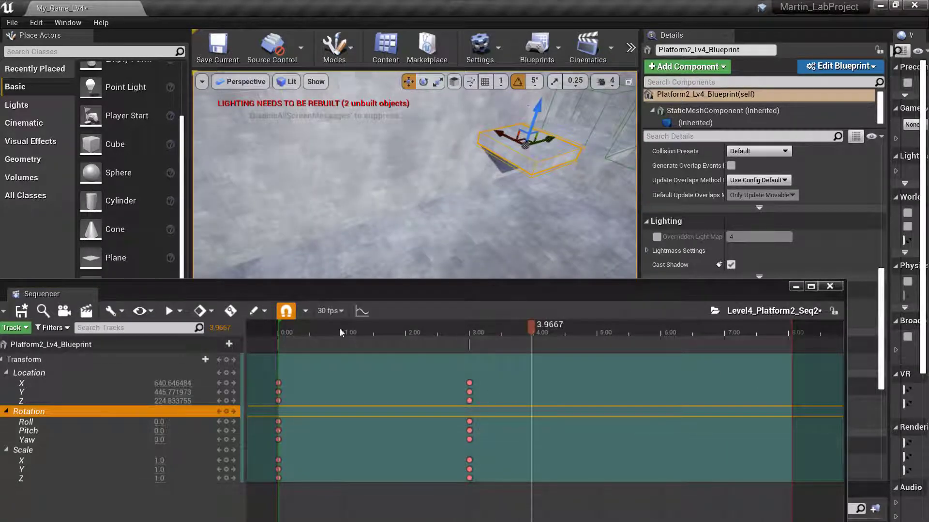
{"action": "left_click", "coordinate": [224, 328]}
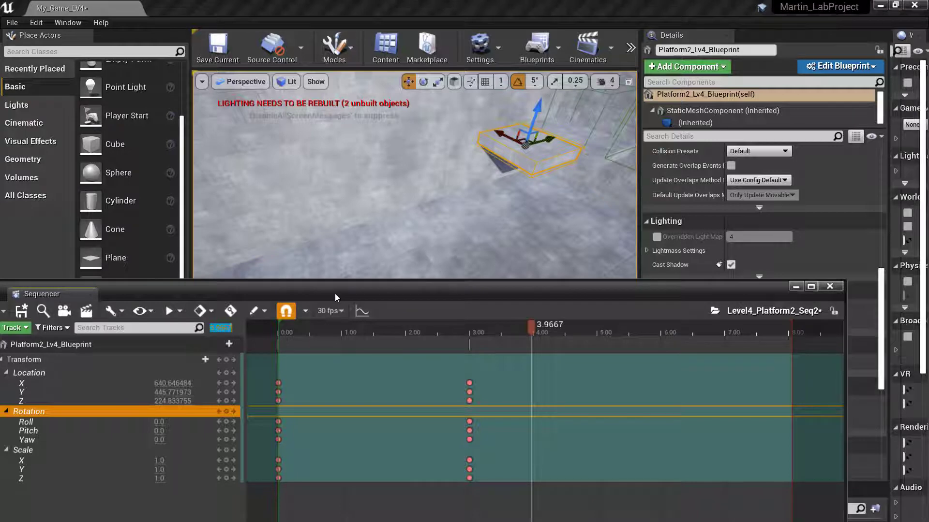
{"action": "type", "text": "5"}
{"action": "key", "text": "Return"}
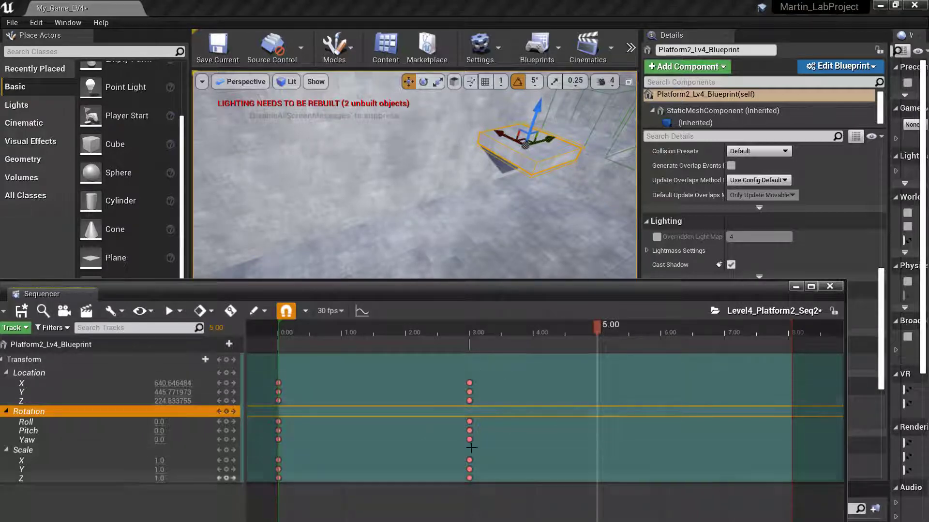
{"action": "right_click_drag", "start_coordinate": [506, 194], "coordinate": [539, 187]}
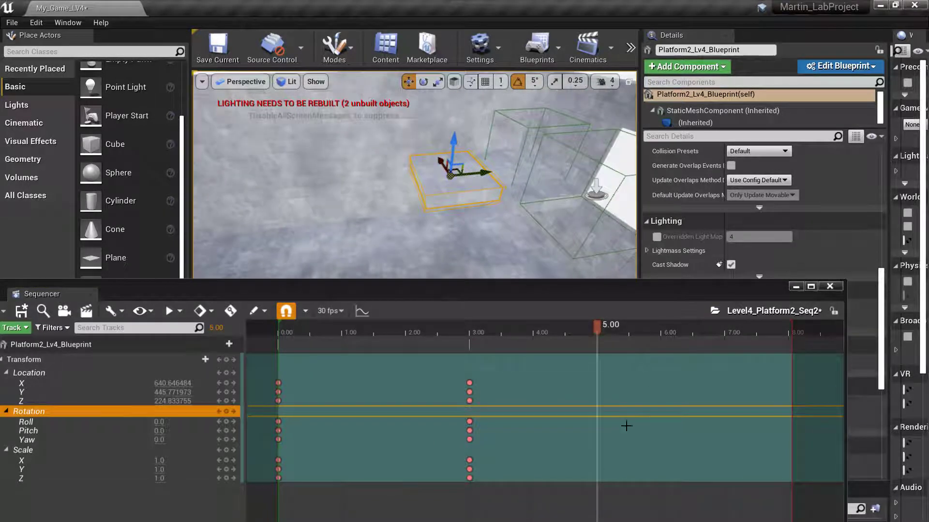
{"action": "left_click", "coordinate": [225, 360]}
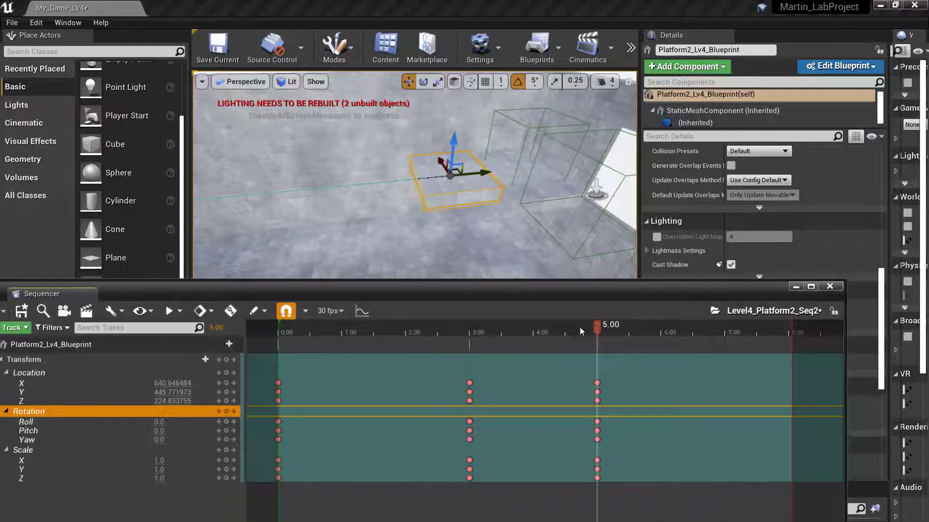
Scrub between the 3.00 and 5.00 keys and examine the platform's waiting position and motion path.
{"action": "left_click_drag", "start_coordinate": [579, 326], "coordinate": [523, 351]}
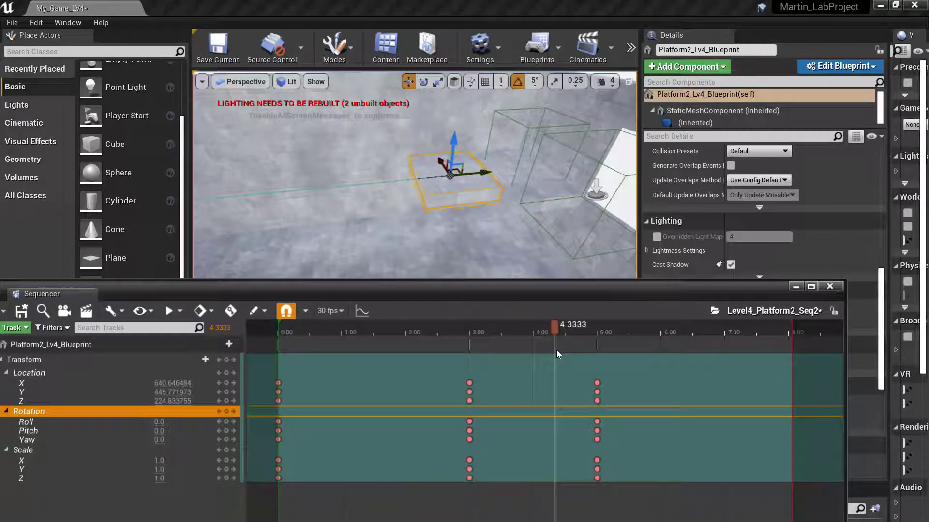
{"action": "left_click_drag", "start_coordinate": [556, 350], "coordinate": [589, 352]}
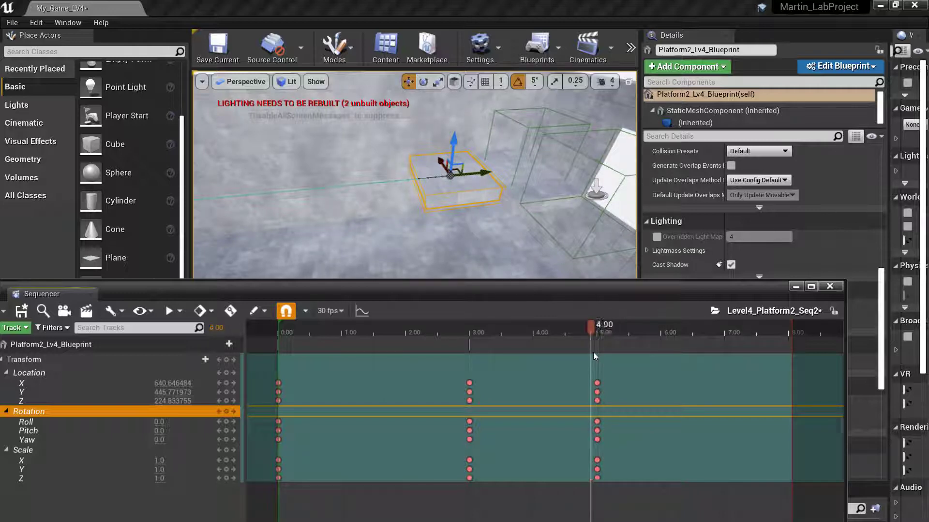
{"action": "right_click_drag", "start_coordinate": [504, 270], "coordinate": [503, 247]}
{"action": "right_click_drag", "start_coordinate": [369, 209], "coordinate": [532, 182]}
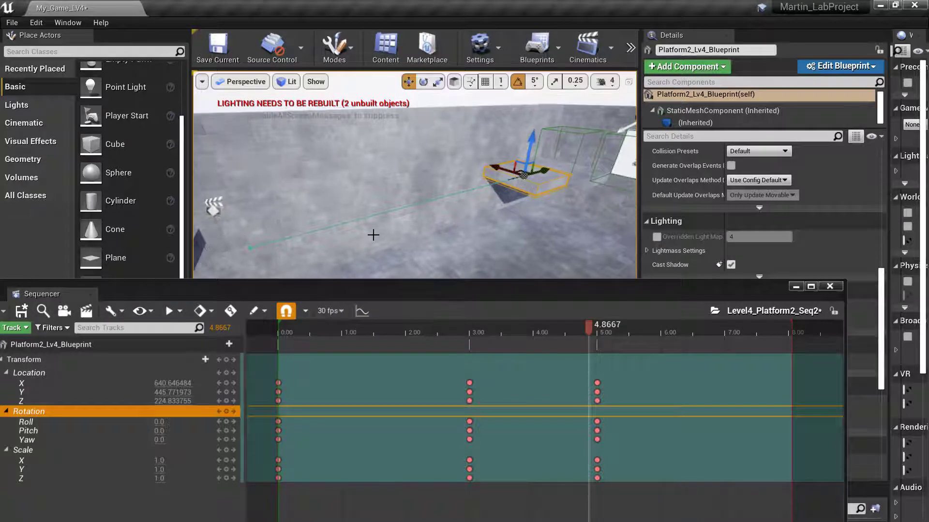
{"action": "mouse_move", "coordinate": [373, 235]}
{"action": "right_mouse_down"}
{"action": "mouse_move", "coordinate": [411, 234]}
{"action": "mouse_move", "coordinate": [358, 242]}
{"action": "mouse_move", "coordinate": [324, 234]}
{"action": "mouse_move", "coordinate": [379, 223]}
{"action": "right_mouse_up"}
{"action": "key", "text": "w"}
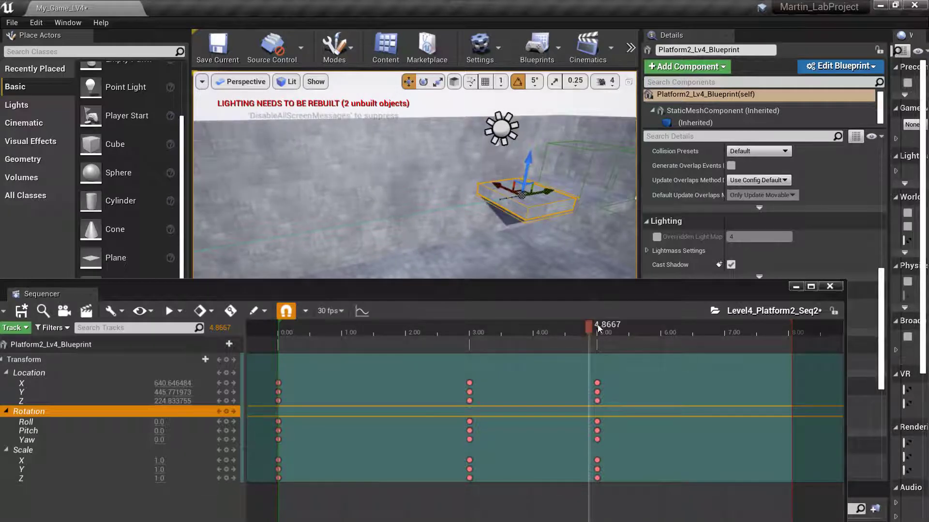
Copy all of the platform's transform keys at 0.00 and paste them at 8.00 so it returns to its starting position.
{"action": "left_click_drag", "start_coordinate": [597, 324], "coordinate": [617, 326]}
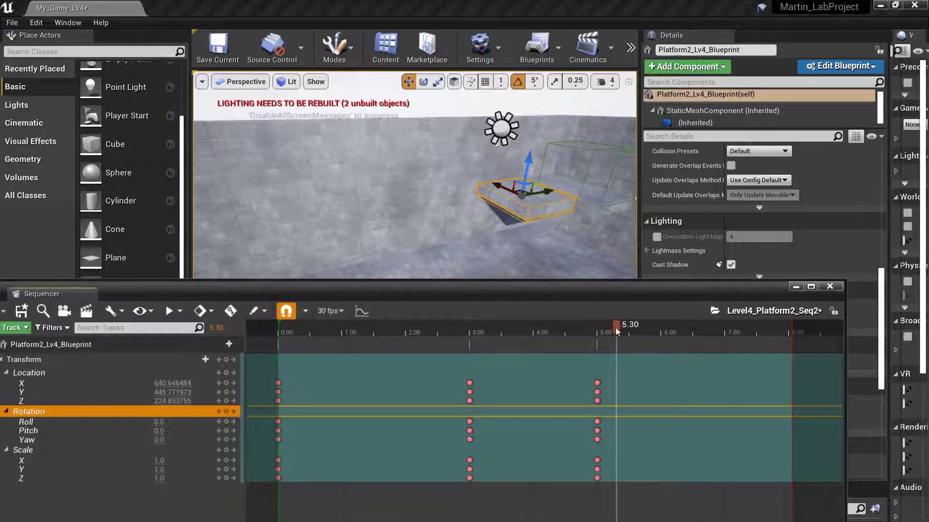
{"action": "left_click_drag", "start_coordinate": [616, 326], "coordinate": [606, 327]}
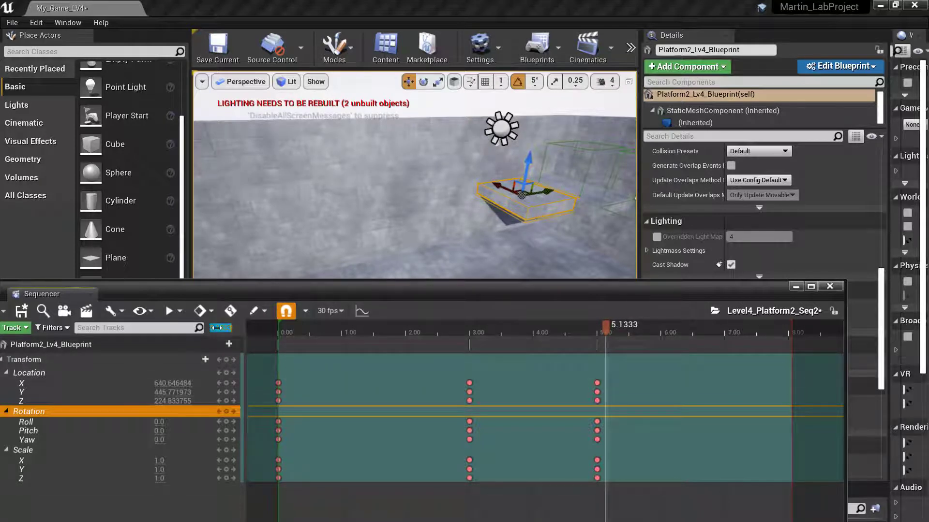
{"action": "type", "text": "8"}
{"action": "key", "text": "Return"}
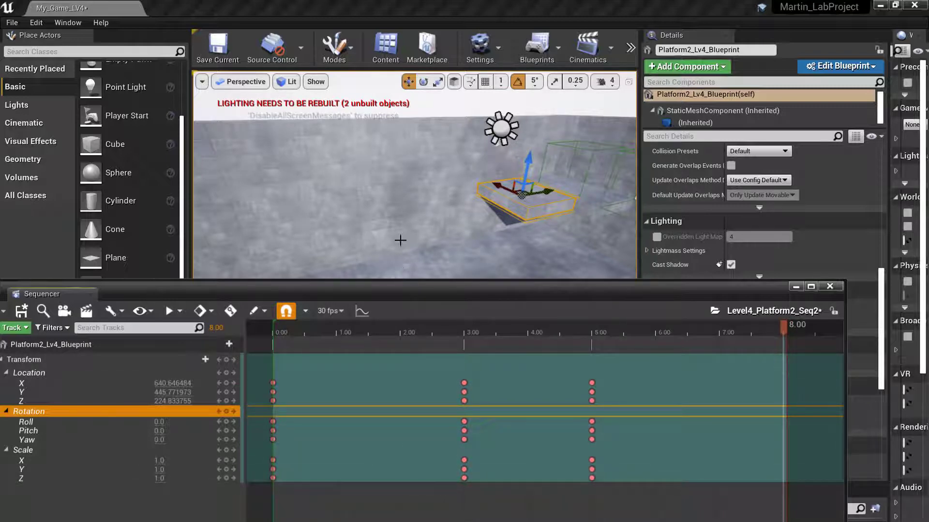
{"action": "right_click_drag", "start_coordinate": [419, 168], "coordinate": [394, 168]}
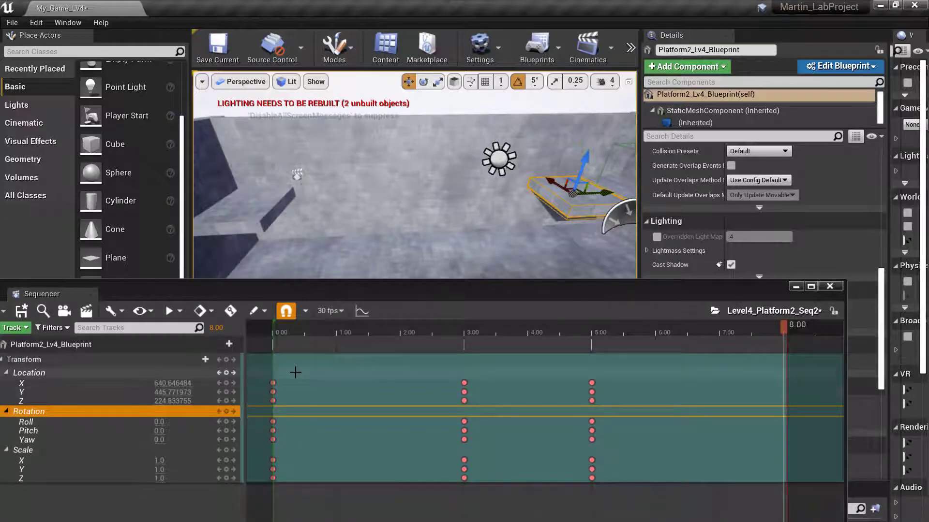
{"action": "left_click_drag", "start_coordinate": [295, 372], "coordinate": [251, 480]}
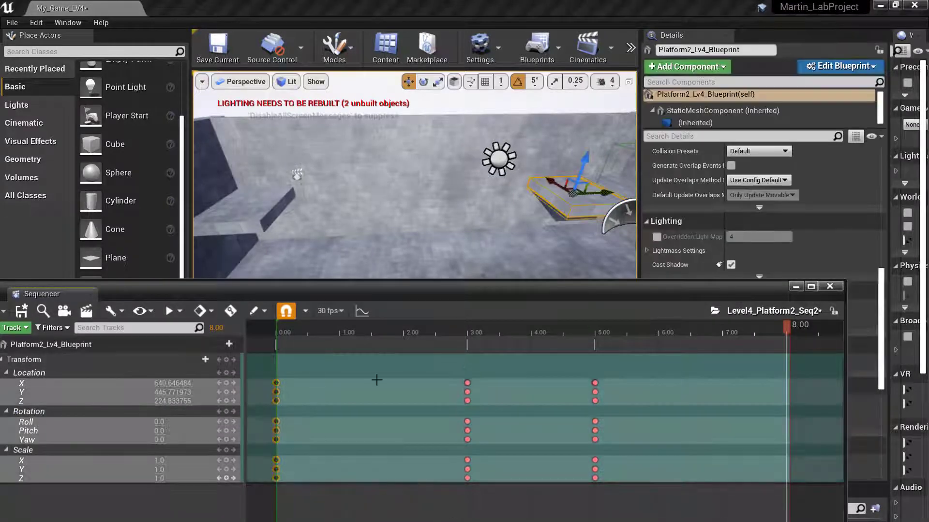
{"action": "left_click_drag", "start_coordinate": [297, 372], "coordinate": [266, 489]}
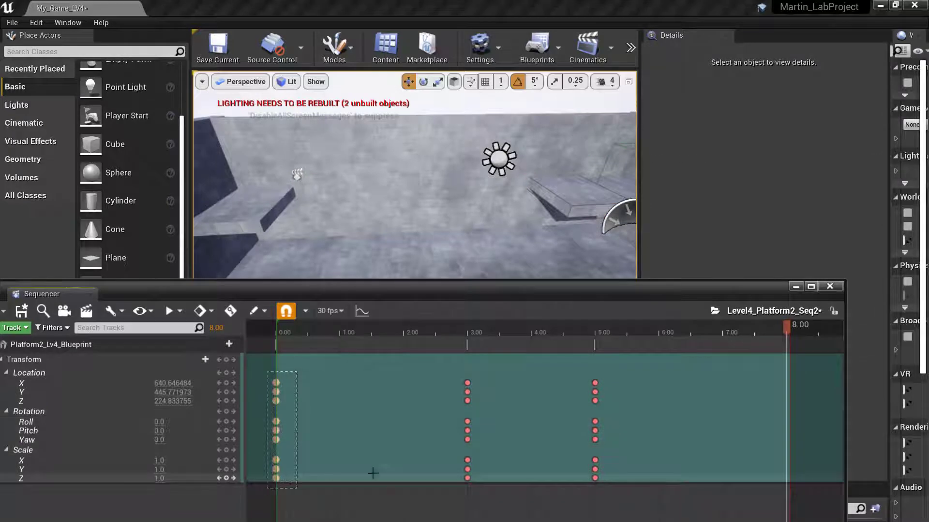
{"action": "left_click_drag", "start_coordinate": [372, 473], "coordinate": [374, 475]}
{"action": "key", "text": "ctrl+c"}
{"action": "key", "text": "ctrl+v"}
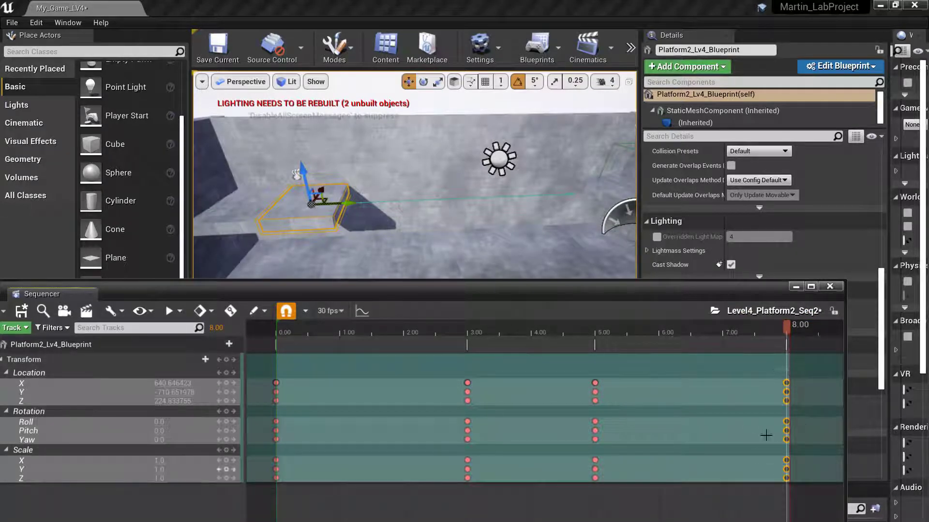
Scrub back to about 6.97 and align the sequence's playback end with the keys at 8.00.
{"action": "left_click_drag", "start_coordinate": [788, 327], "coordinate": [762, 323]}
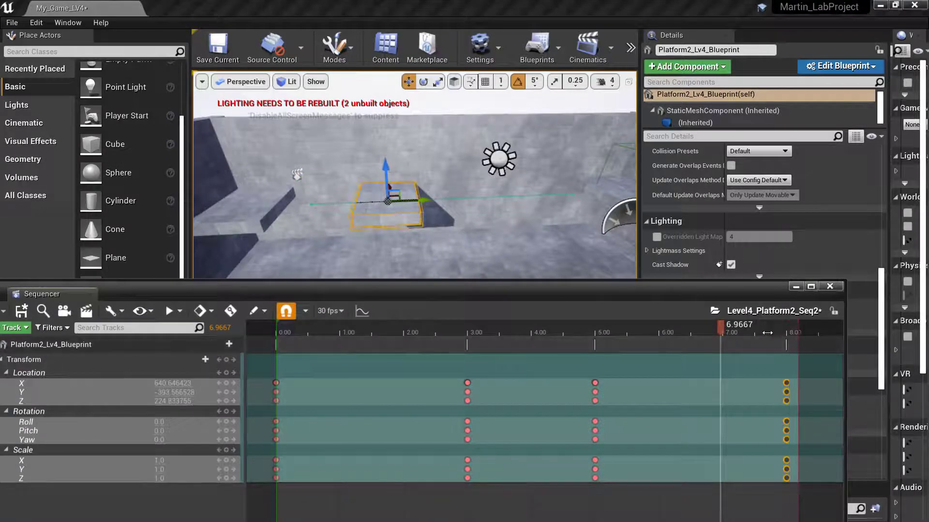
{"action": "left_click_drag", "start_coordinate": [767, 332], "coordinate": [764, 333]}
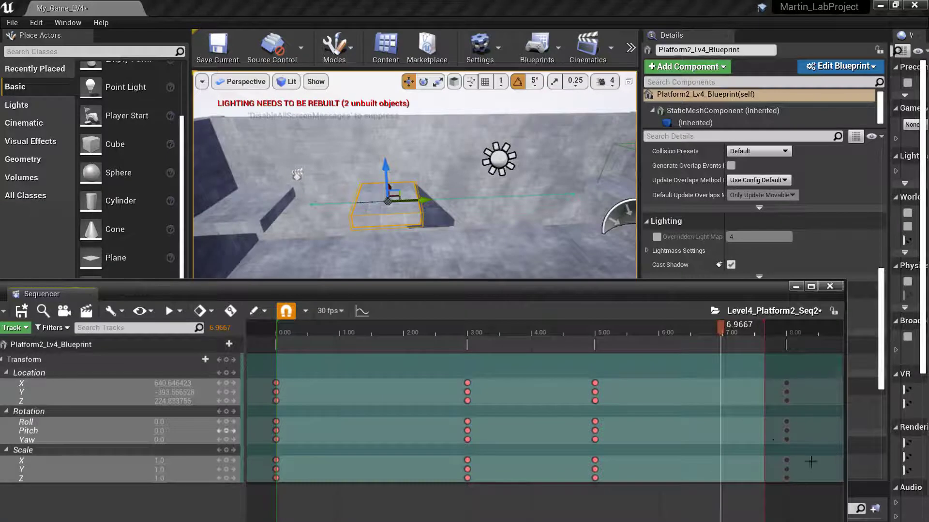
{"action": "left_click_drag", "start_coordinate": [785, 337], "coordinate": [790, 340]}
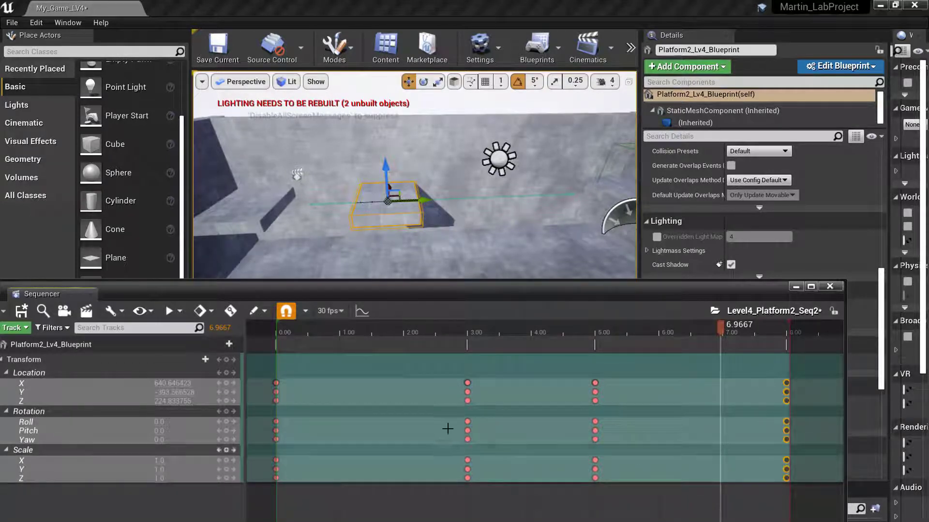
Scrub the timeline across the 3.00 to 8.00 keys to preview the platform's wait and return trip, and close the Sequencer.
{"action": "left_click_drag", "start_coordinate": [534, 297], "coordinate": [537, 239]}
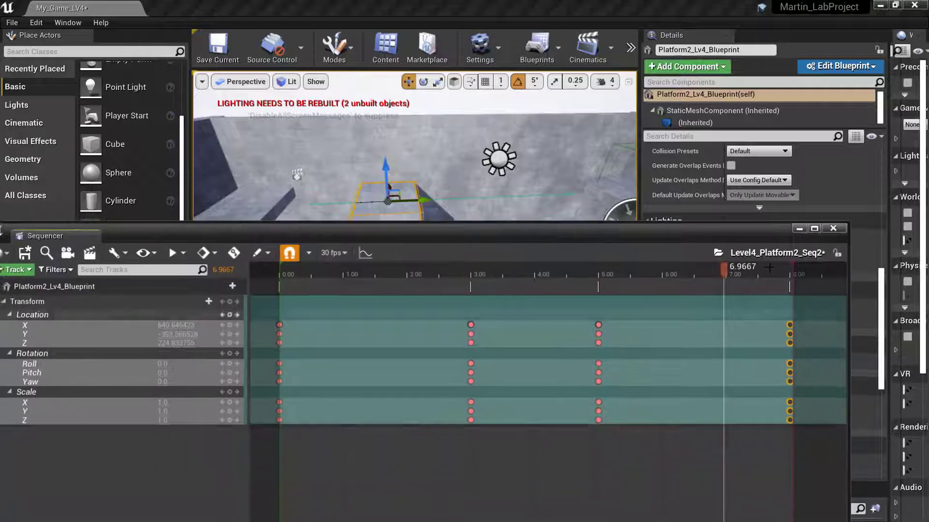
{"action": "left_click_drag", "start_coordinate": [593, 241], "coordinate": [616, 341]}
{"action": "left_click_drag", "start_coordinate": [750, 371], "coordinate": [501, 430]}
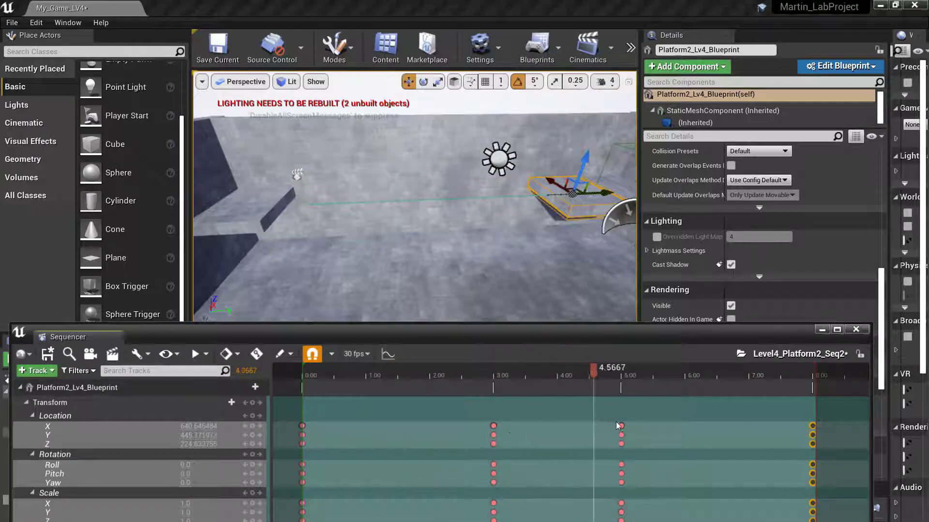
{"action": "left_click_drag", "start_coordinate": [616, 422], "coordinate": [773, 436]}
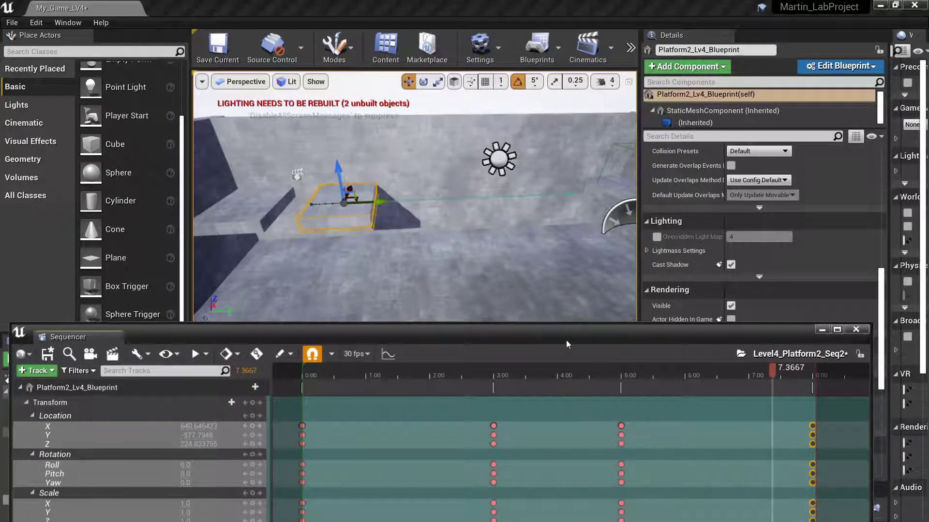
{"action": "left_click_drag", "start_coordinate": [566, 341], "coordinate": [561, 210]}
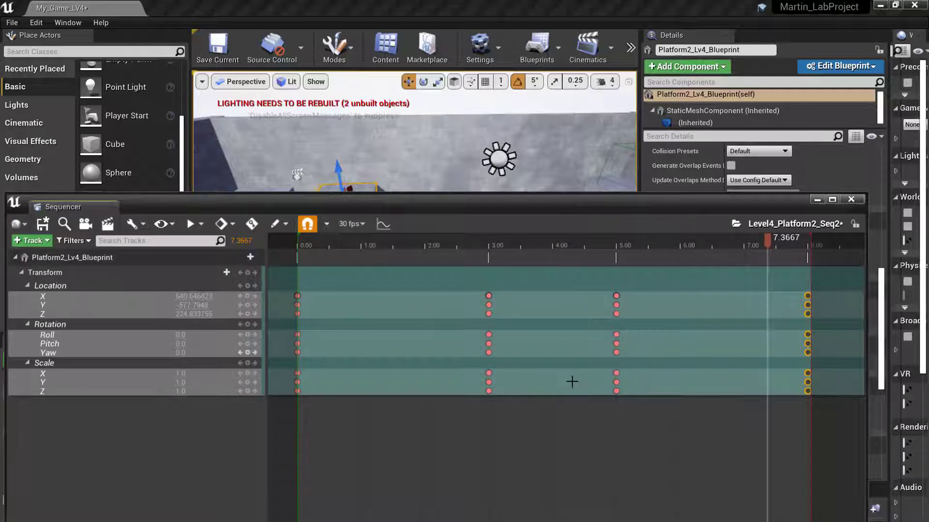
{"action": "left_click", "coordinate": [853, 199]}
Enable Pause at End in the playback settings of the Level4_Platform2_Seq2 sequence actor above the platform.
{"action": "right_click_drag", "start_coordinate": [392, 277], "coordinate": [427, 273]}
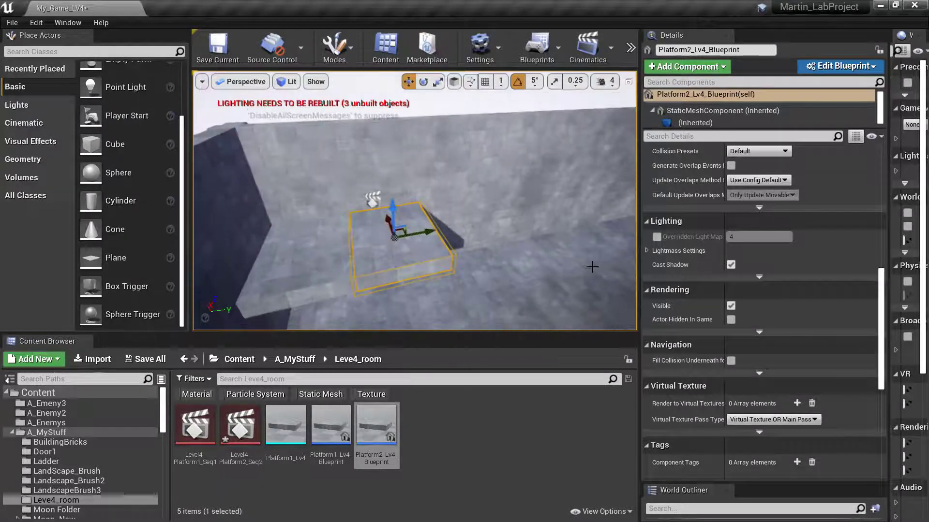
{"action": "left_click", "coordinate": [378, 205]}
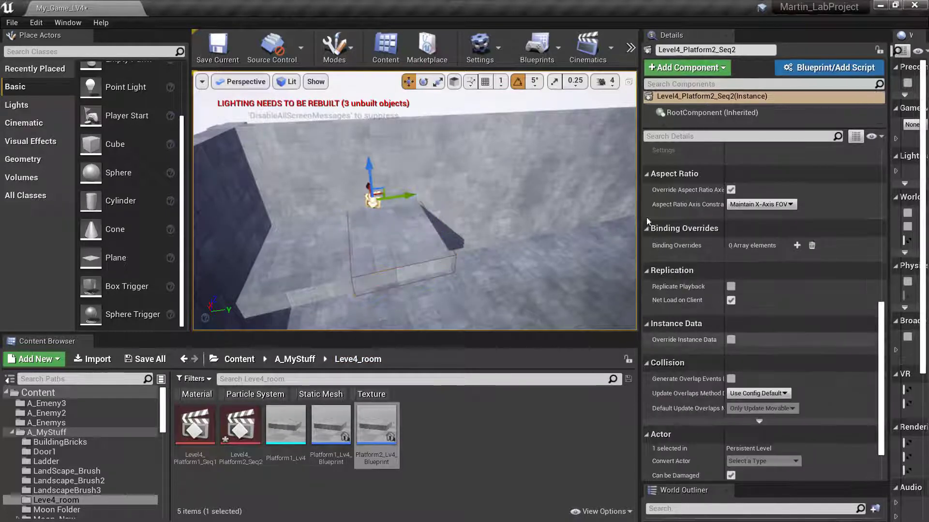
{"action": "key", "text": "w"}
{"action": "mouse_move", "coordinate": [362, 212]}
{"action": "right_mouse_down"}
{"action": "mouse_move", "coordinate": [349, 211]}
{"action": "mouse_move", "coordinate": [362, 212]}
{"action": "right_mouse_up"}
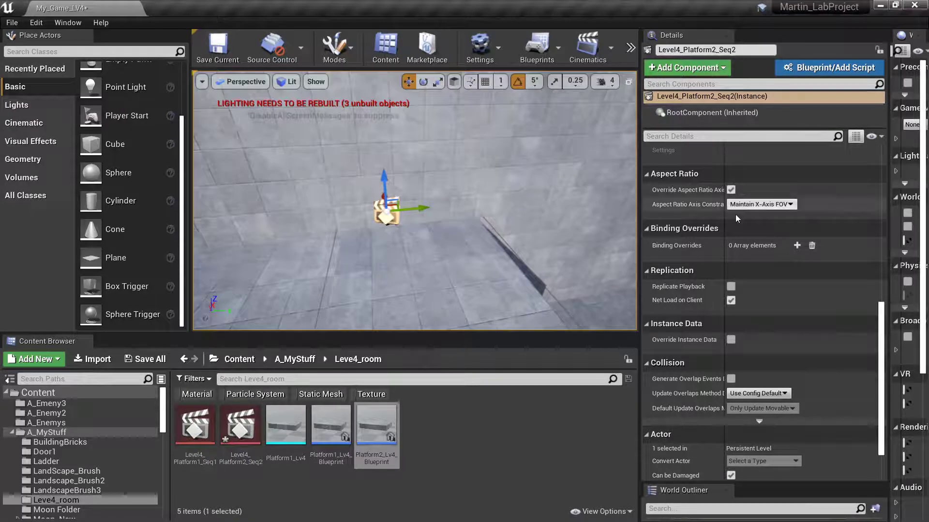
{"action": "scroll", "coordinate": [736, 297], "scroll_direction": "up", "scroll_amount": 5}
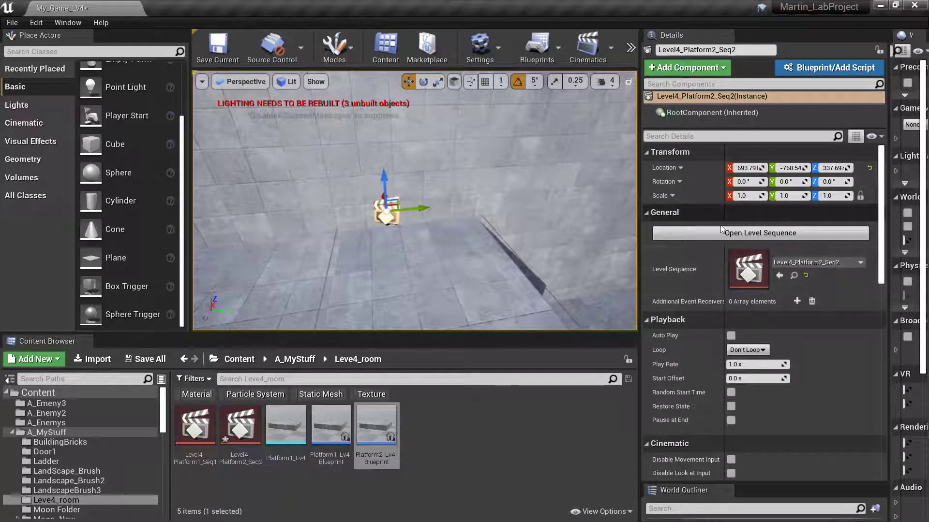
{"action": "scroll", "coordinate": [745, 279], "scroll_direction": "down", "scroll_amount": 1}
{"action": "scroll", "coordinate": [745, 279], "scroll_direction": "down", "scroll_amount": 2}
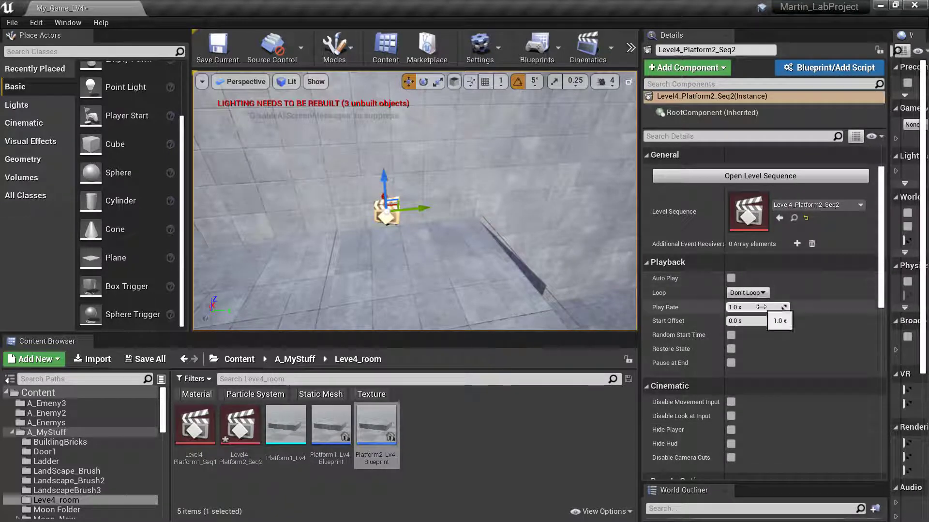
{"action": "scroll", "coordinate": [653, 273], "scroll_direction": "down", "scroll_amount": 1}
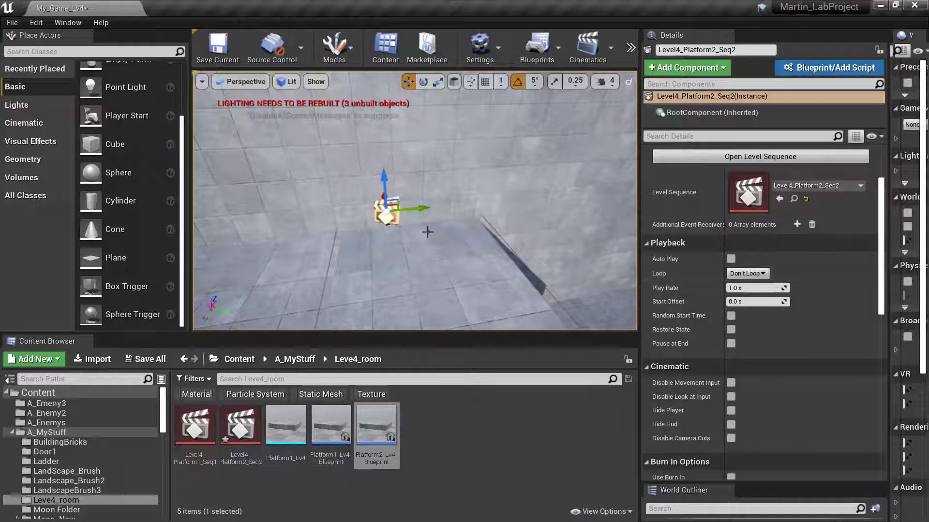
{"action": "right_click_drag", "start_coordinate": [402, 257], "coordinate": [413, 263]}
{"action": "right_click_drag", "start_coordinate": [487, 226], "coordinate": [413, 316]}
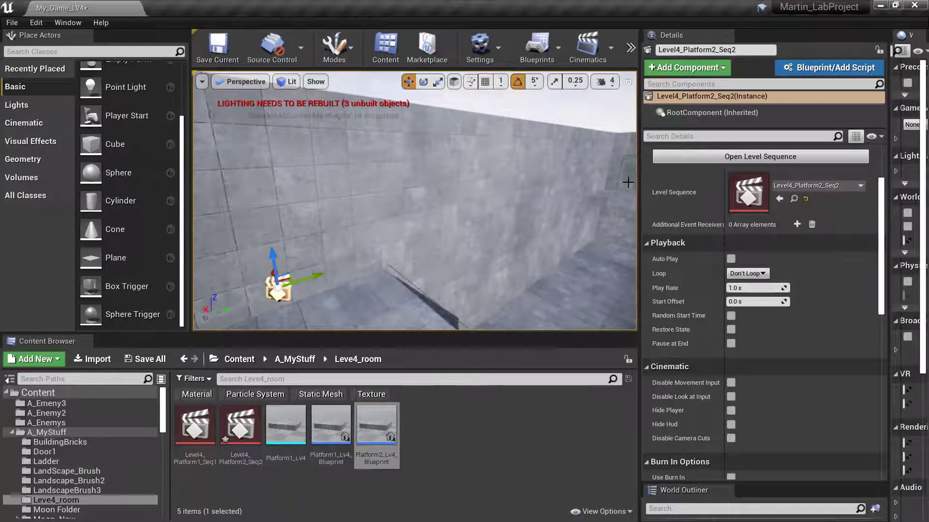
{"action": "right_click_drag", "start_coordinate": [525, 272], "coordinate": [519, 239]}
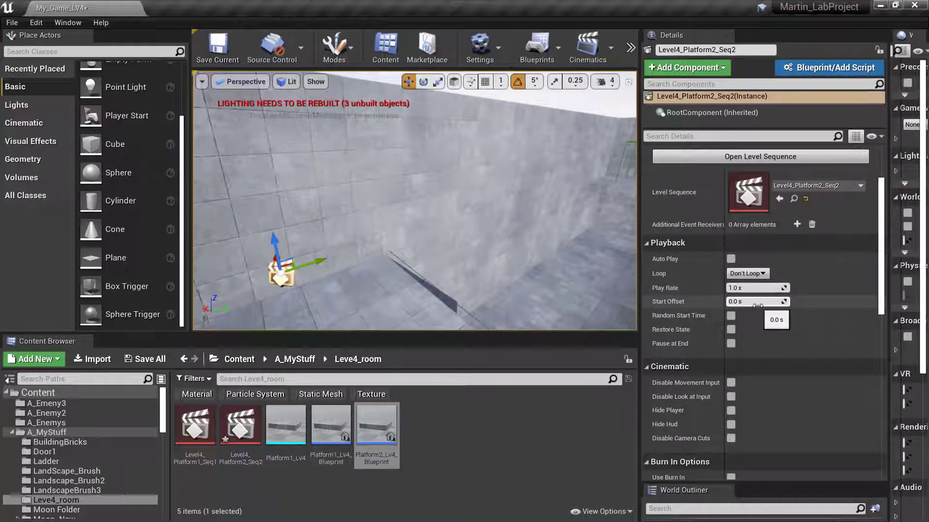
{"action": "right_click_drag", "start_coordinate": [560, 217], "coordinate": [612, 199]}
{"action": "right_click_drag", "start_coordinate": [543, 257], "coordinate": [477, 311]}
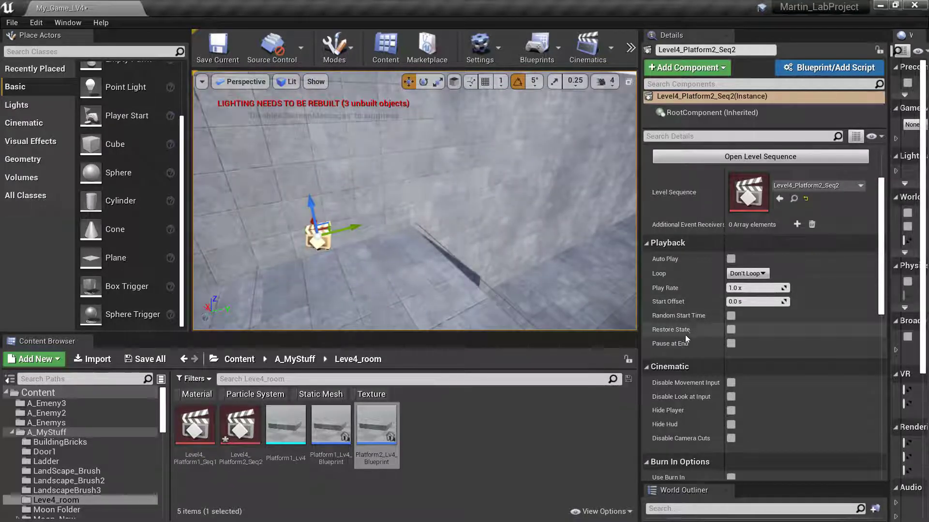
{"action": "left_click", "coordinate": [731, 343]}
Select the TriggerBox around the white panel across the room and open the Level Blueprint.
{"action": "right_click_drag", "start_coordinate": [456, 280], "coordinate": [502, 270]}
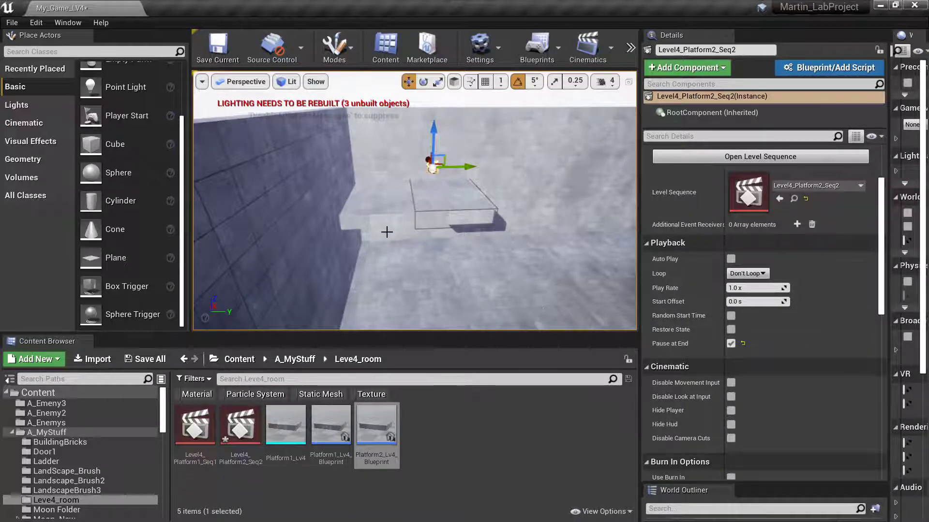
{"action": "right_click_drag", "start_coordinate": [401, 237], "coordinate": [425, 193]}
{"action": "left_click", "coordinate": [523, 264]}
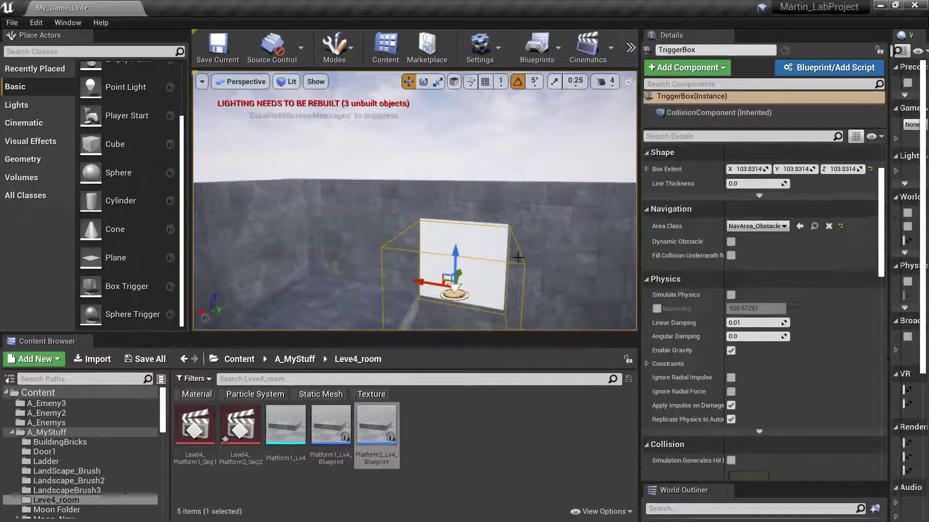
{"action": "key", "text": "f"}
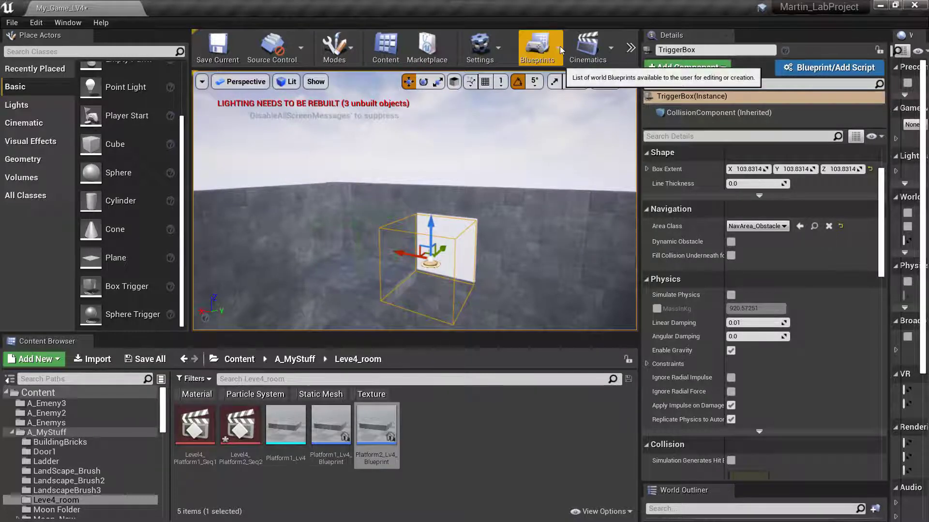
{"action": "left_click", "coordinate": [559, 45]}
{"action": "left_click", "coordinate": [577, 136]}
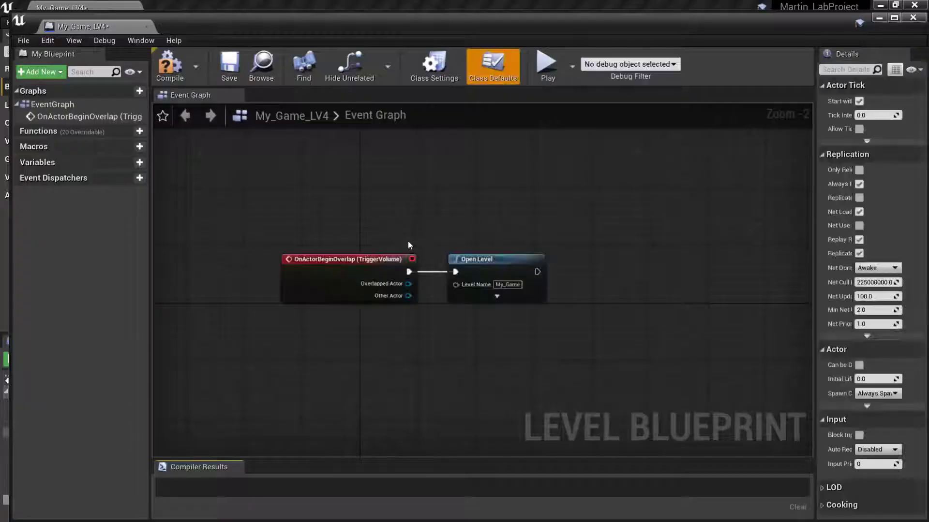
Add an On Actor Begin Overlap event for the TriggerBox below the existing TriggerVolume event.
{"action": "right_click_drag", "start_coordinate": [505, 229], "coordinate": [538, 186]}
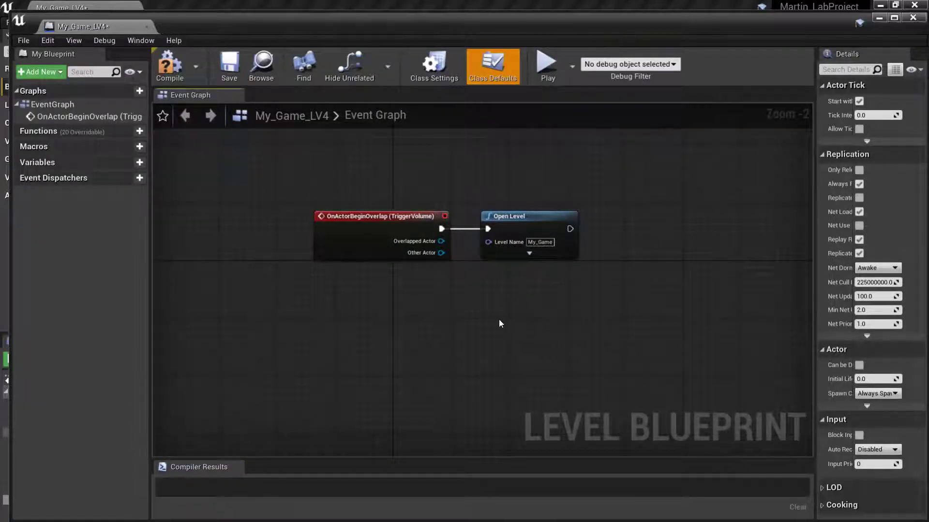
{"action": "right_click_drag", "start_coordinate": [369, 366], "coordinate": [336, 336]}
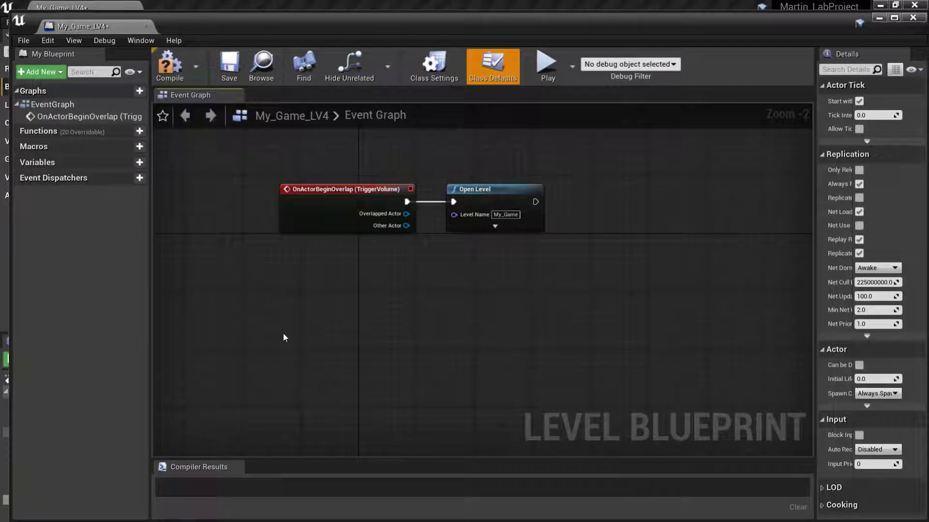
{"action": "right_click", "coordinate": [333, 329]}
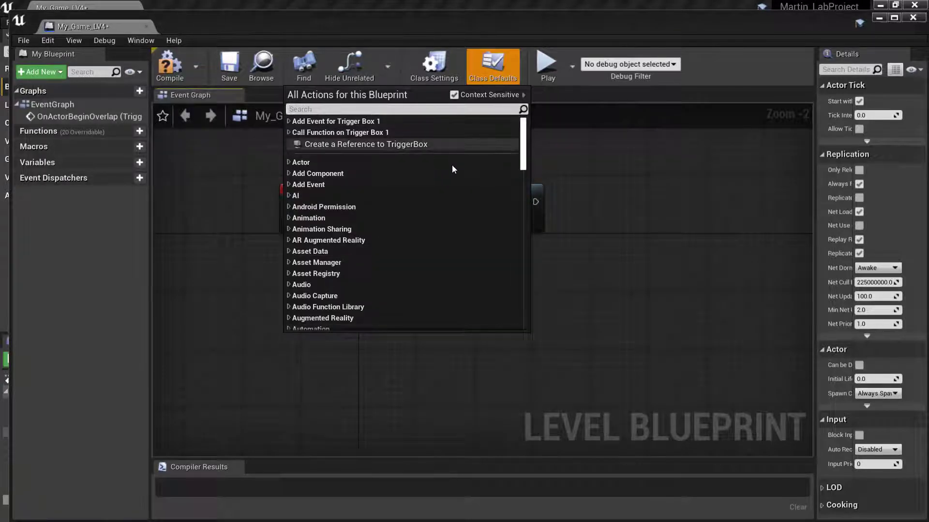
{"action": "left_click", "coordinate": [288, 121]}
{"action": "left_click", "coordinate": [295, 133]}
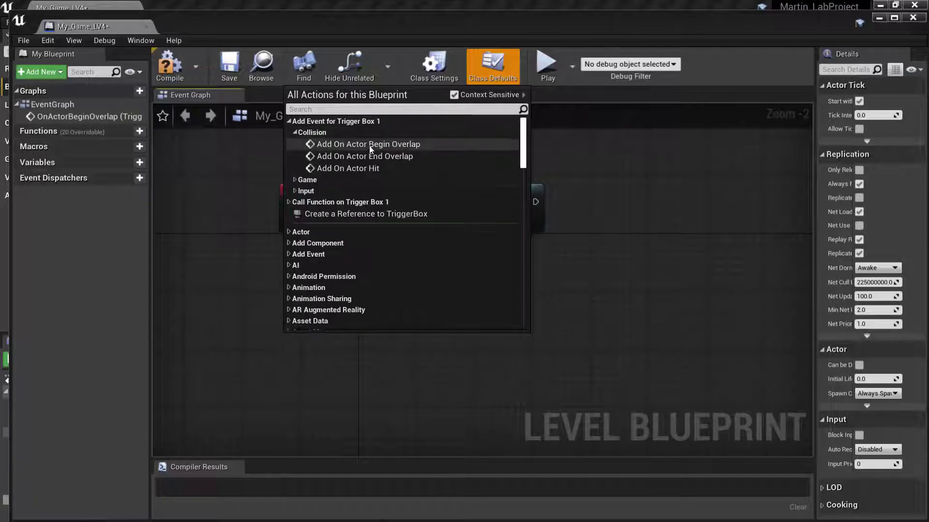
{"action": "left_click", "coordinate": [391, 144]}
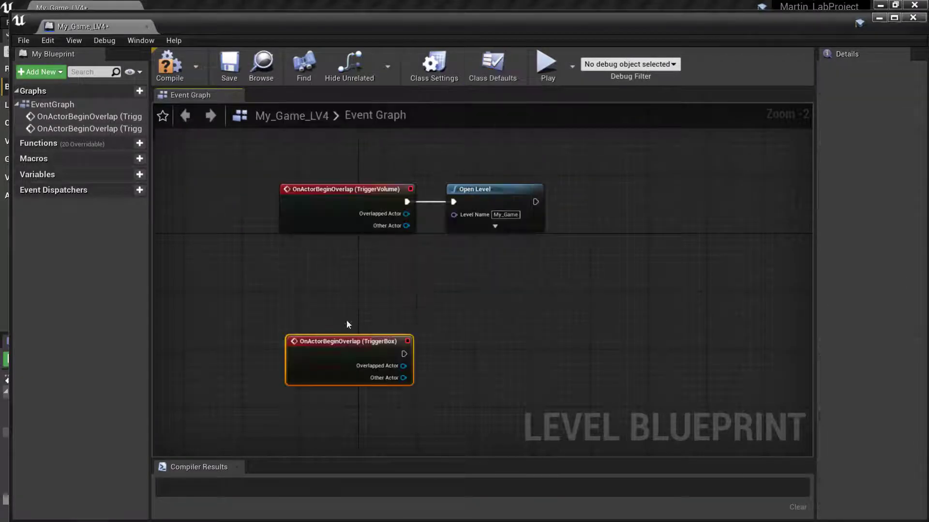
Create a reference to the TriggerBox and place it below its overlap event node.
{"action": "right_click_drag", "start_coordinate": [485, 348], "coordinate": [465, 276]}
{"action": "left_click_drag", "start_coordinate": [328, 246], "coordinate": [336, 245]}
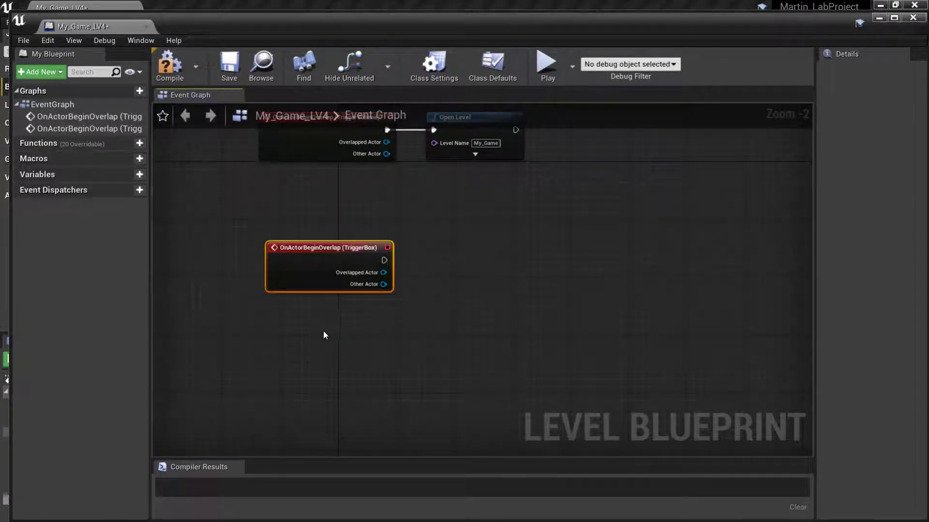
{"action": "right_click", "coordinate": [330, 340]}
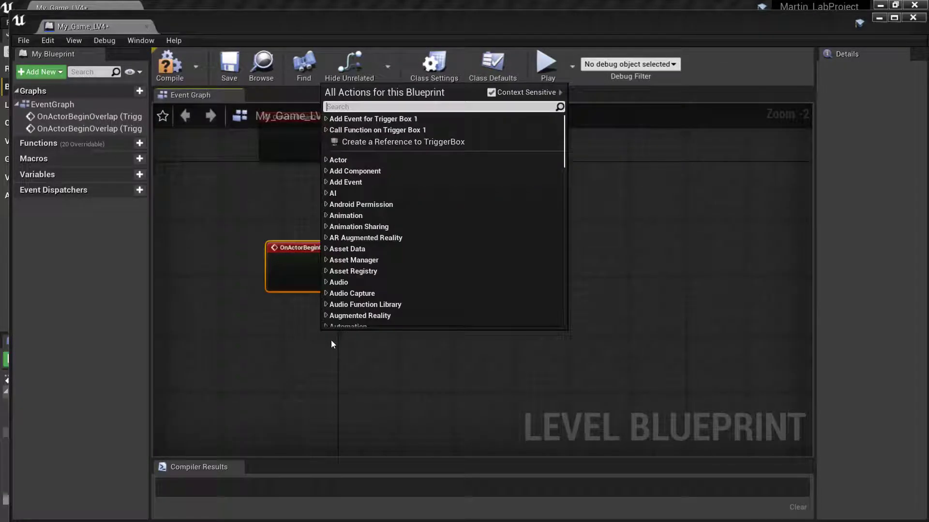
{"action": "left_click", "coordinate": [363, 142]}
{"action": "left_click_drag", "start_coordinate": [404, 324], "coordinate": [352, 324]}
{"action": "right_click", "coordinate": [390, 328]}
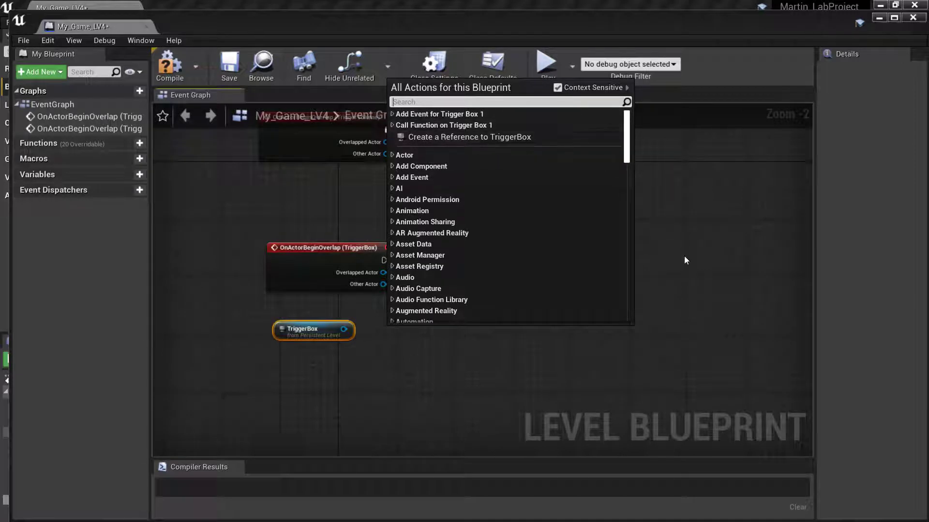
{"action": "left_click", "coordinate": [445, 402]}
{"action": "right_click_drag", "start_coordinate": [459, 362], "coordinate": [418, 377]}
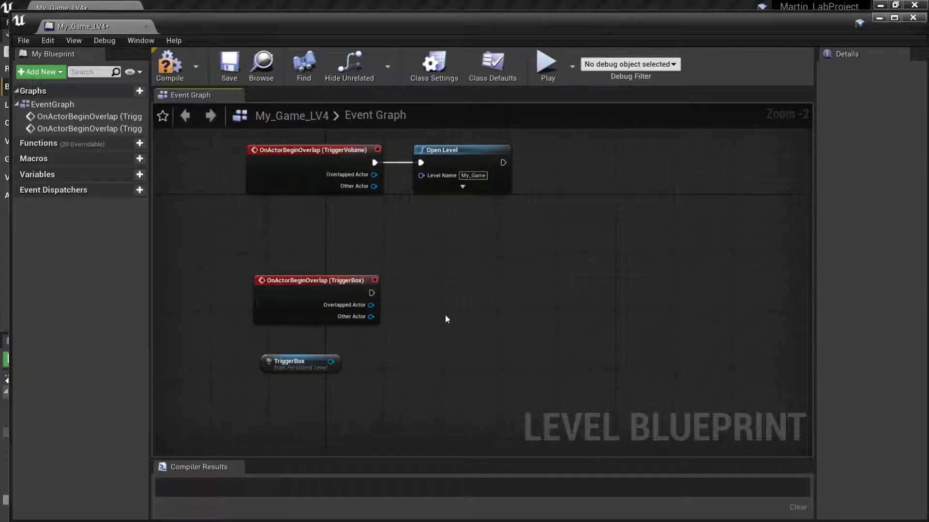
Select the Level4_Platform2_Seq2 sequence actor above the platform in the level and reopen the Level Blueprint.
{"action": "left_click", "coordinate": [879, 18]}
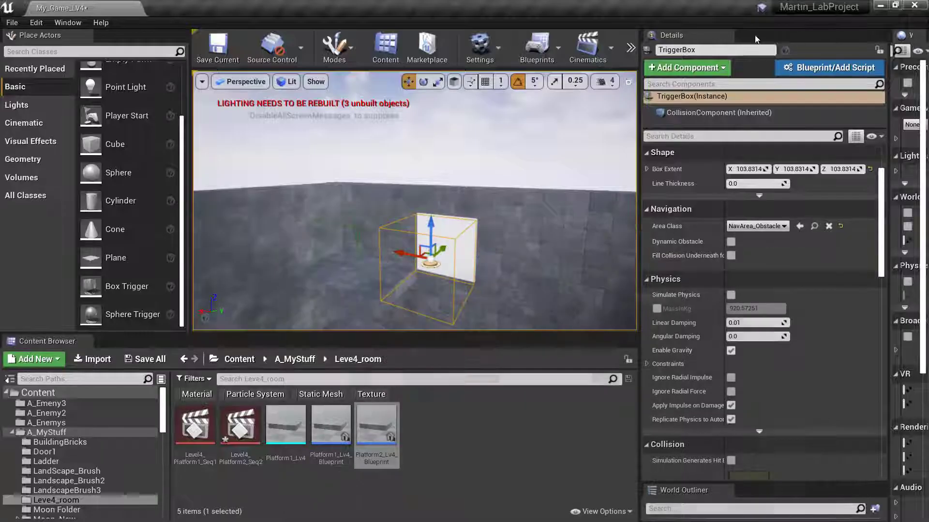
{"action": "right_click_drag", "start_coordinate": [420, 223], "coordinate": [382, 228]}
{"action": "key", "text": "w"}
{"action": "left_click", "coordinate": [407, 226]}
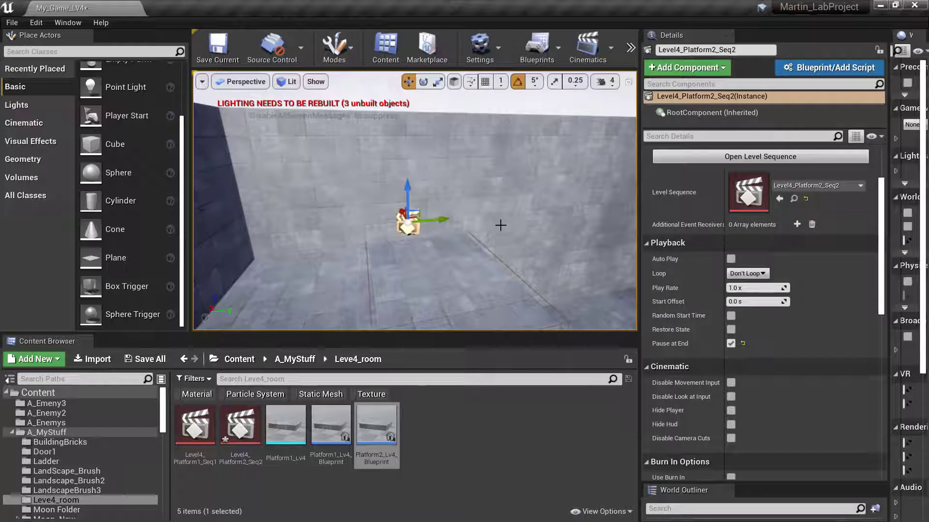
{"action": "left_click", "coordinate": [610, 43]}
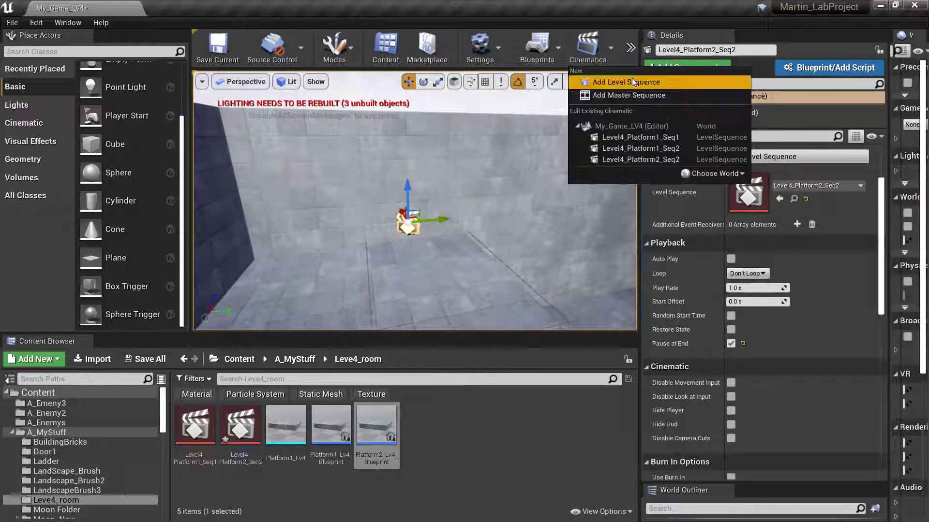
{"action": "left_click", "coordinate": [555, 45]}
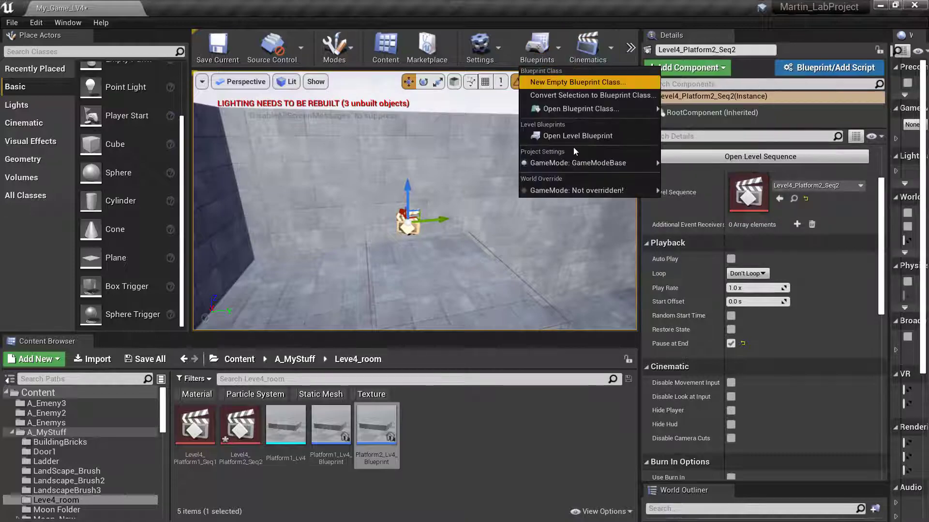
{"action": "left_click", "coordinate": [581, 136]}
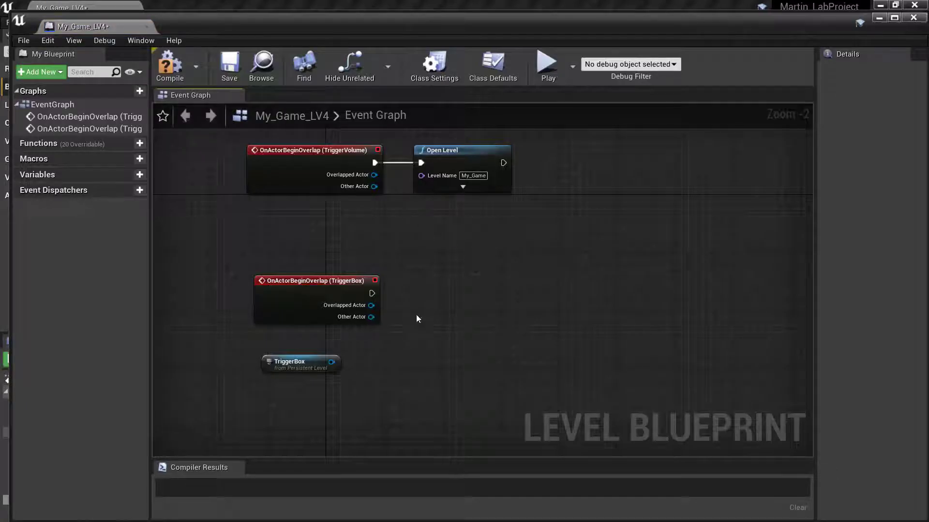
Create a reference to Level4_Platform2_Seq2 and place it below the TriggerBox reference node.
{"action": "right_click", "coordinate": [431, 358]}
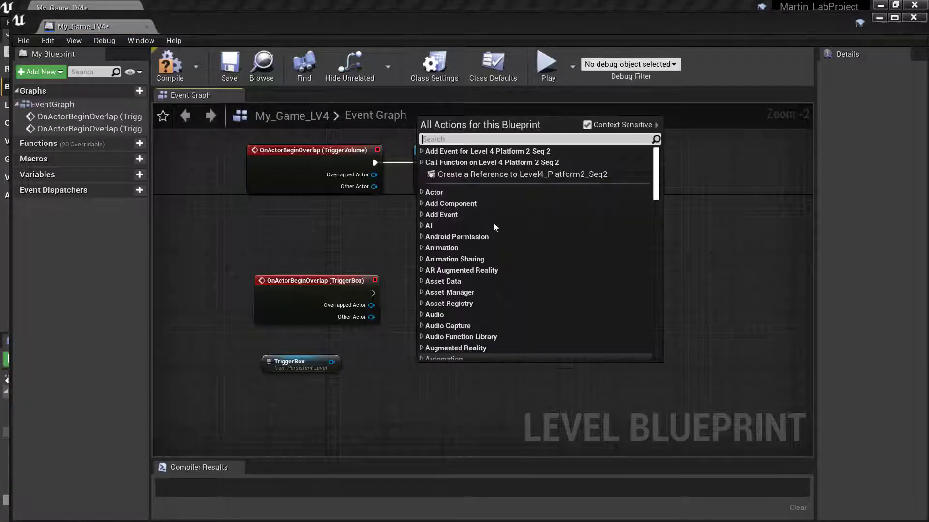
{"action": "left_click", "coordinate": [481, 175]}
{"action": "left_click_drag", "start_coordinate": [457, 367], "coordinate": [304, 403]}
{"action": "right_click_drag", "start_coordinate": [452, 381], "coordinate": [447, 348]}
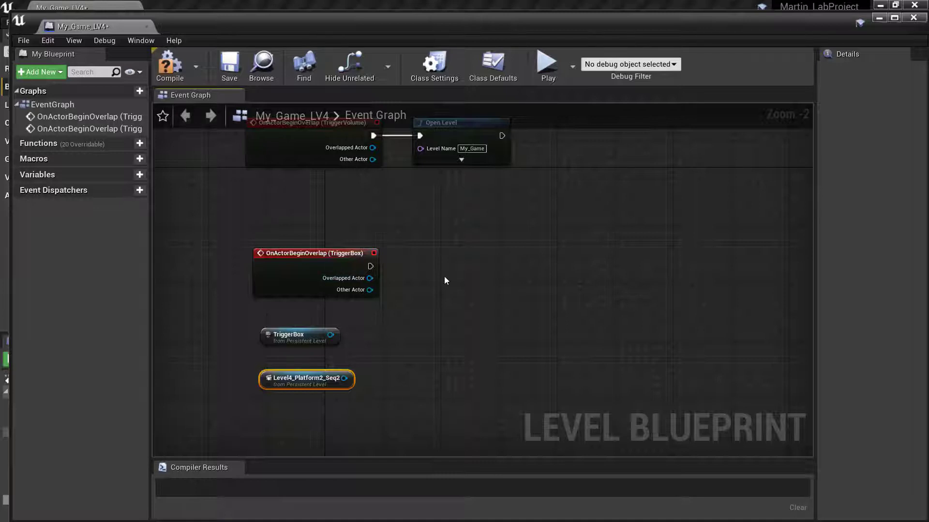
{"action": "right_click_drag", "start_coordinate": [439, 280], "coordinate": [455, 271]}
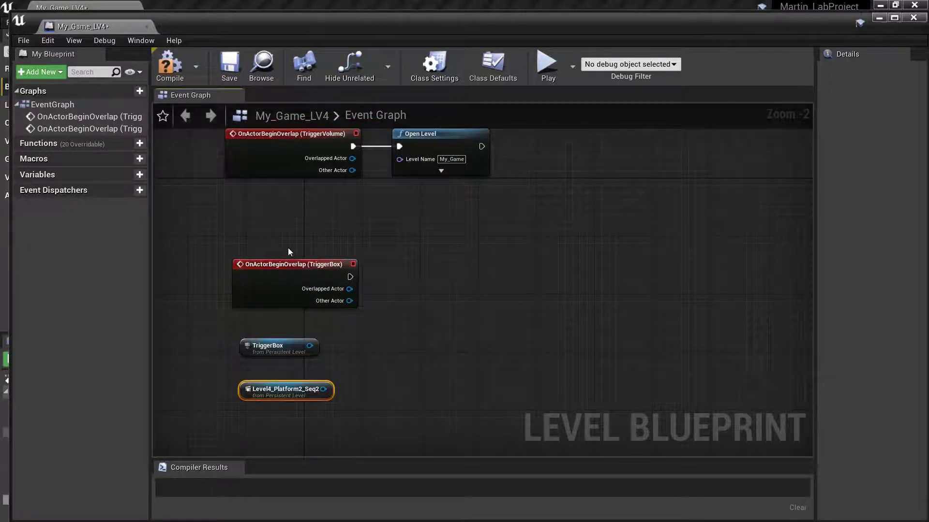
Add a cinematic Play node for the Movie Scene Sequence Player, executed from the TriggerBox overlap event, with context-sensitive filtering off.
{"action": "left_click", "coordinate": [307, 294]}
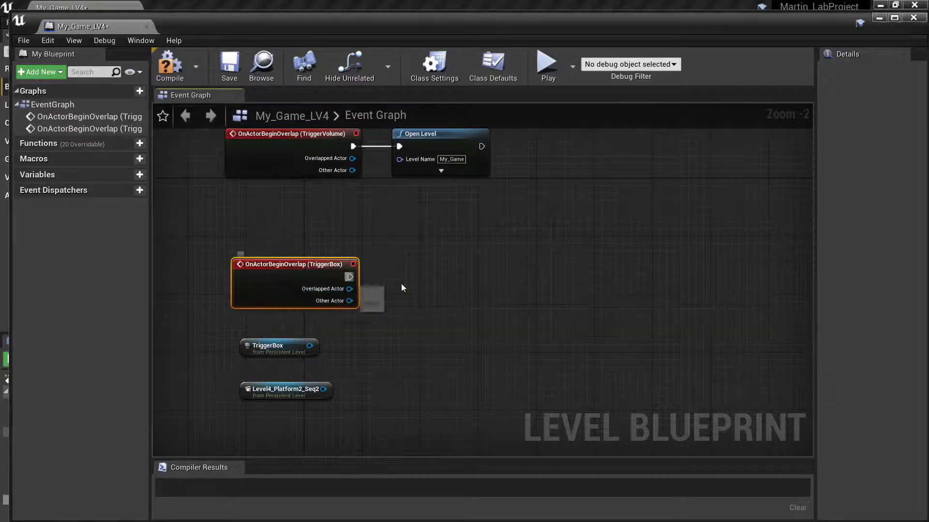
{"action": "right_click_drag", "start_coordinate": [434, 269], "coordinate": [402, 258]}
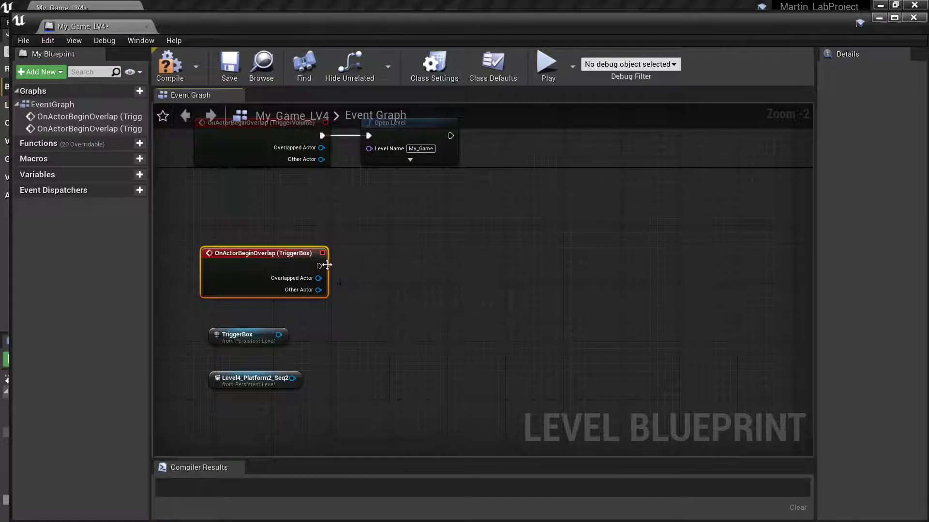
{"action": "left_click_drag", "start_coordinate": [322, 267], "coordinate": [368, 267]}
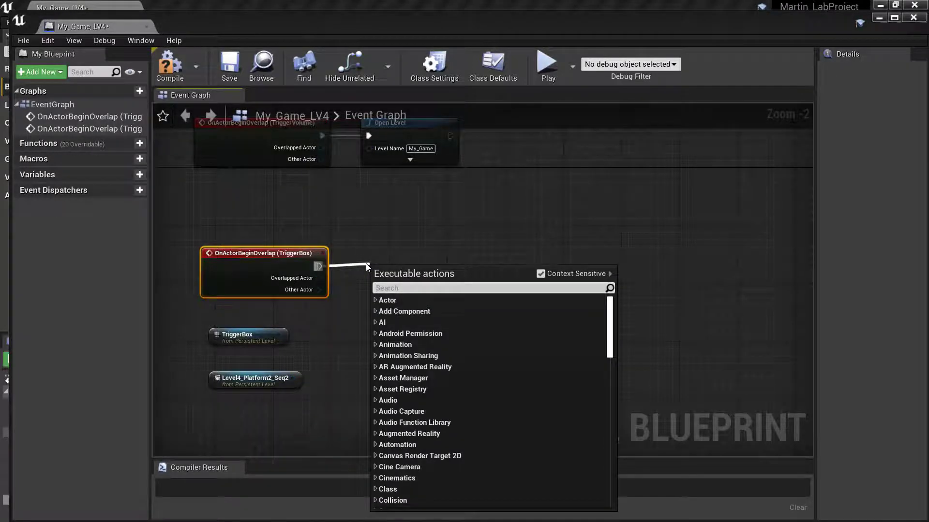
{"action": "type", "text": "cine"}
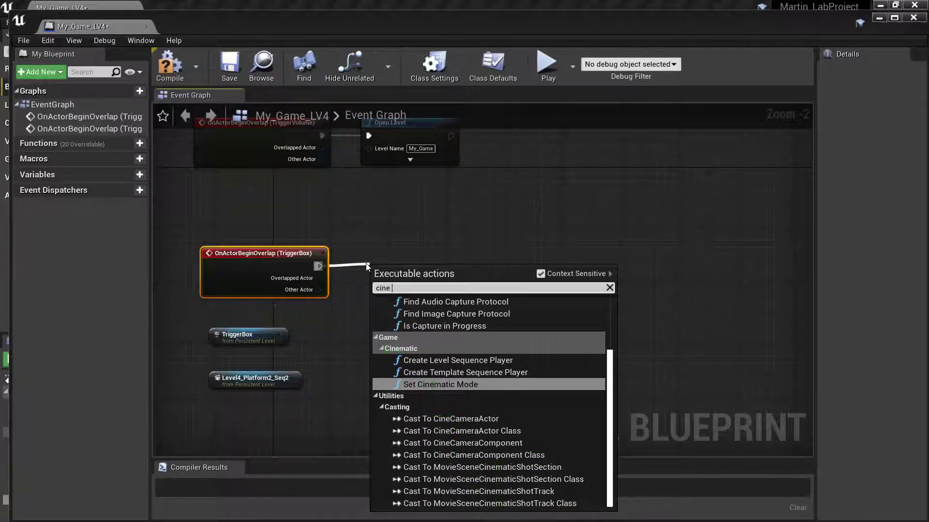
{"action": "type", "text": "play"}
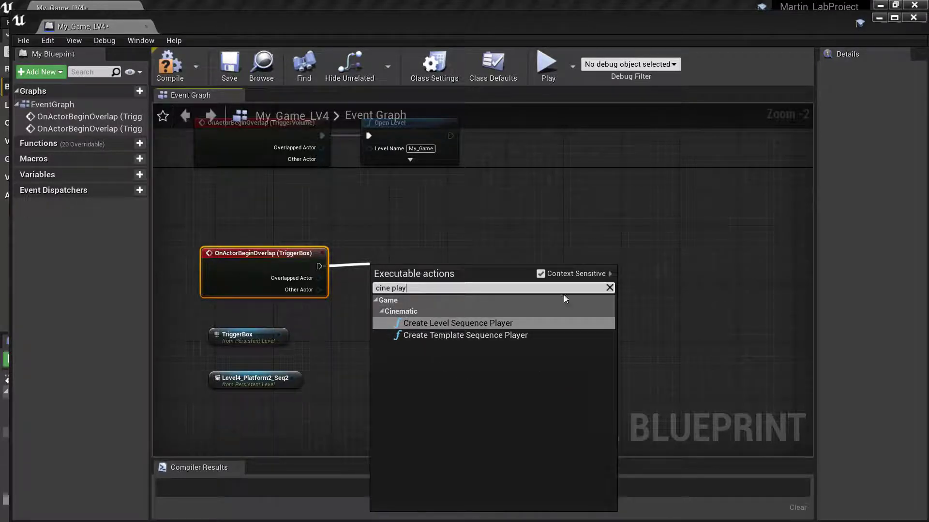
{"action": "left_click", "coordinate": [540, 274]}
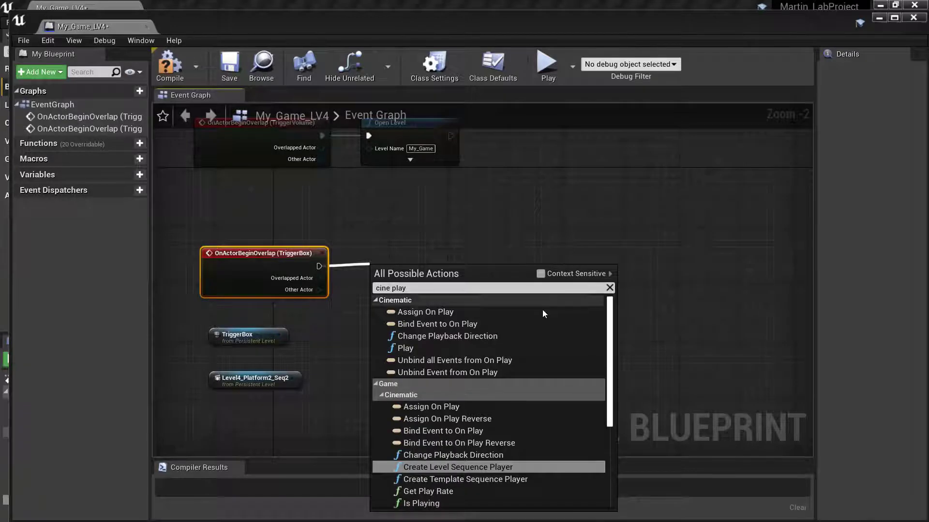
{"action": "scroll", "coordinate": [503, 389], "scroll_direction": "down", "scroll_amount": 3}
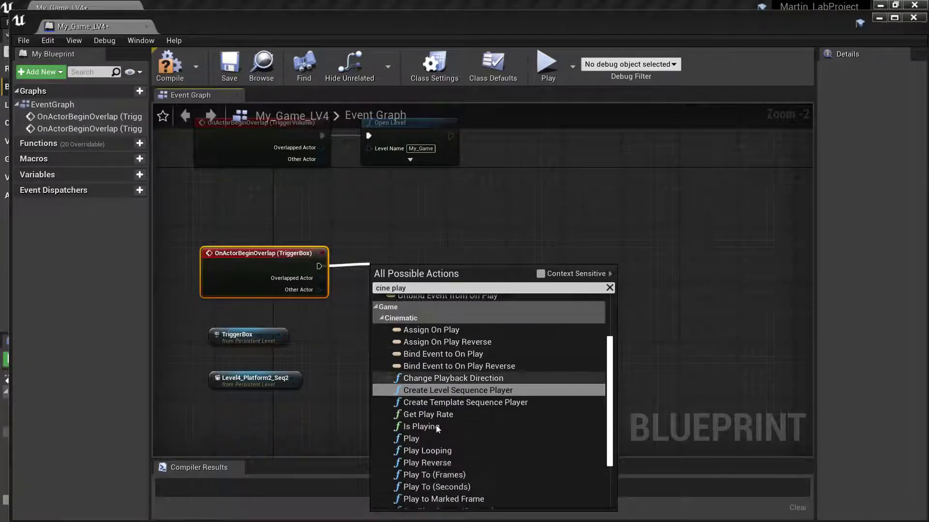
{"action": "left_click", "coordinate": [413, 438]}
{"action": "left_click_drag", "start_coordinate": [423, 274], "coordinate": [440, 248]}
{"action": "scroll", "coordinate": [446, 386], "scroll_direction": "up", "scroll_amount": 2}
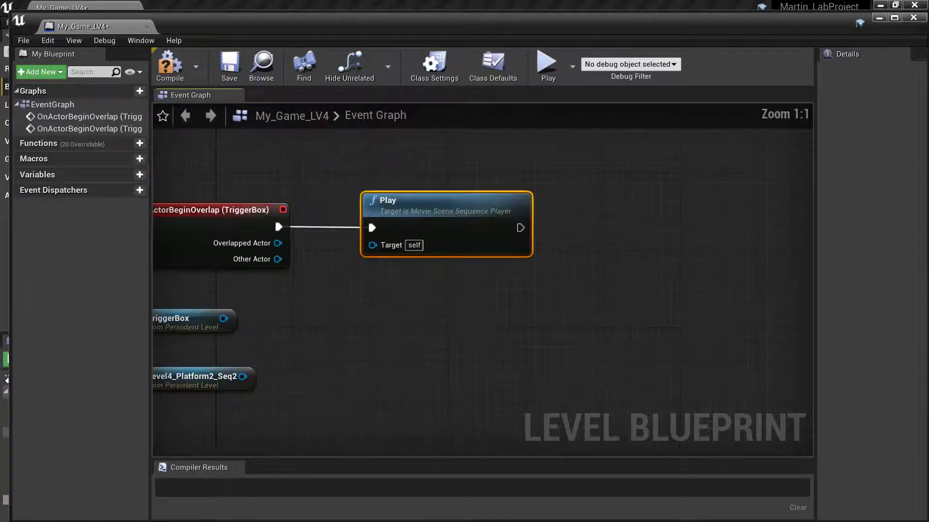
{"action": "right_click_drag", "start_coordinate": [445, 386], "coordinate": [515, 420]}
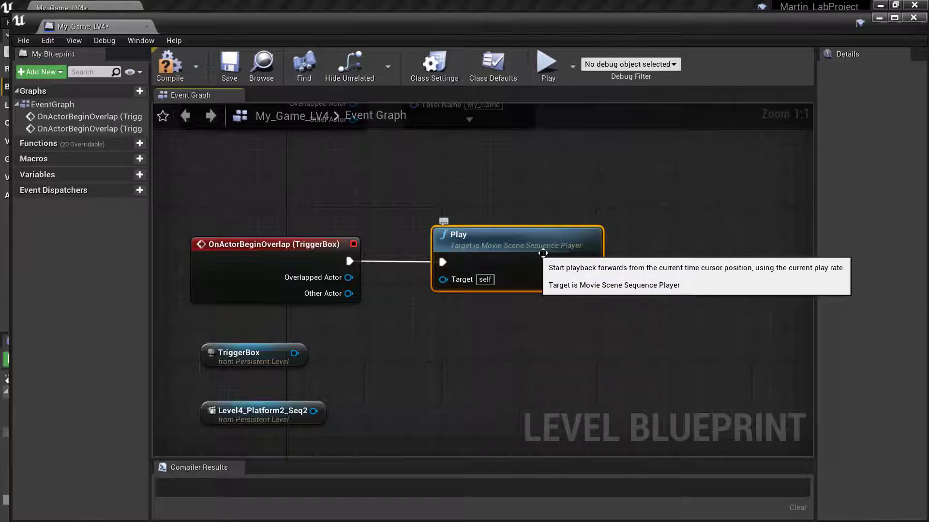
{"action": "left_click_drag", "start_coordinate": [513, 239], "coordinate": [523, 239]}
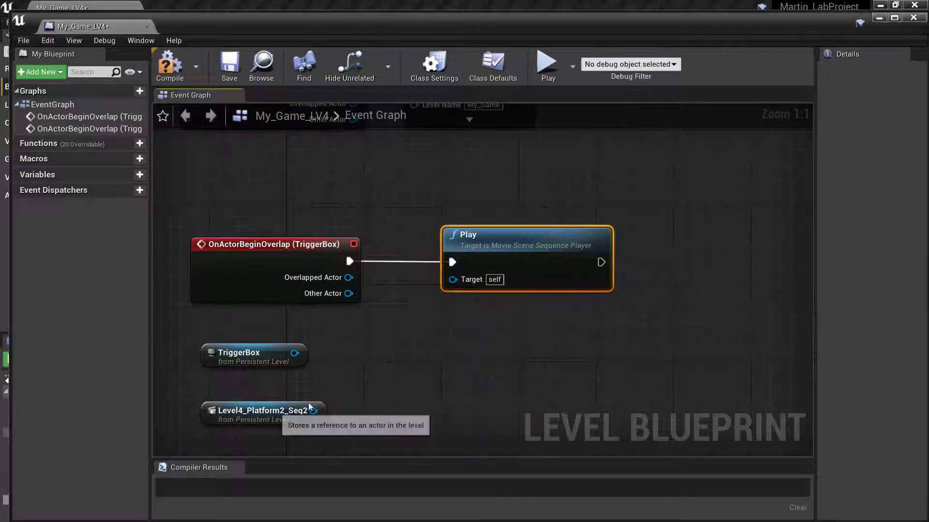
Connect the Level4_Platform2_Seq2 reference to the Play node's Target through a Sequence Player node and stack both nodes beneath Play.
{"action": "left_click_drag", "start_coordinate": [290, 414], "coordinate": [464, 317]}
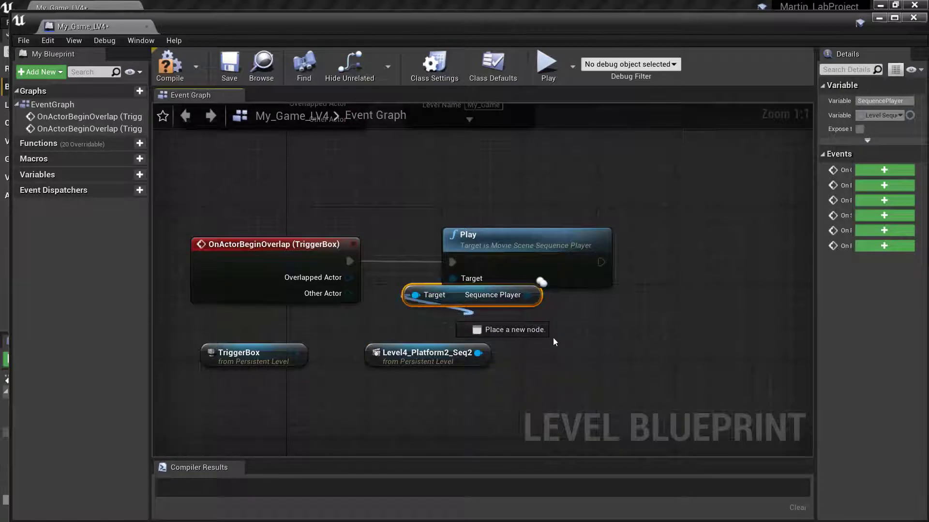
{"action": "left_click", "coordinate": [457, 297]}
{"action": "left_click_drag", "start_coordinate": [468, 323], "coordinate": [505, 322]}
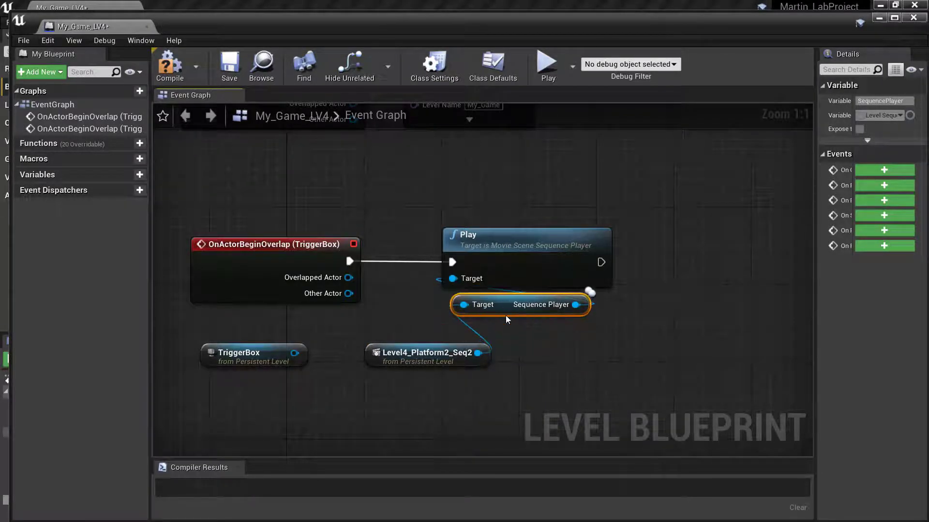
{"action": "left_click_drag", "start_coordinate": [444, 355], "coordinate": [521, 336]}
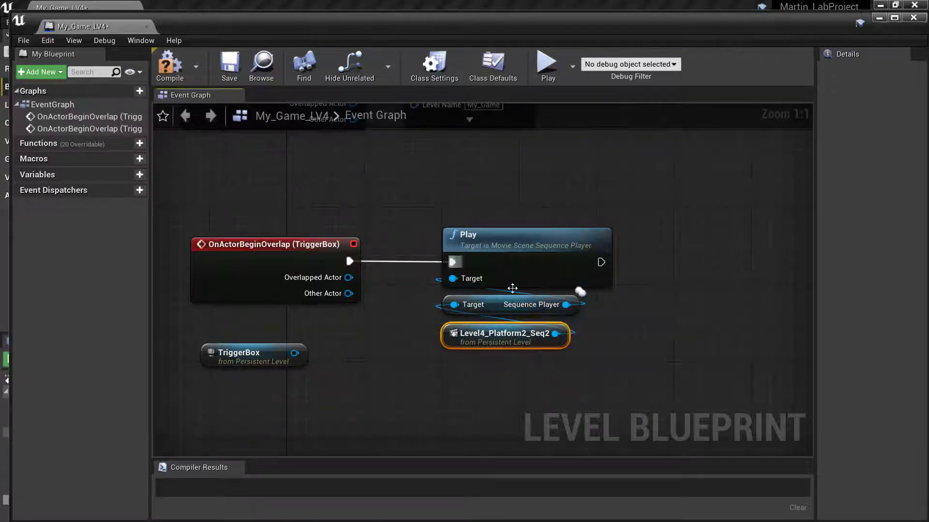
{"action": "scroll", "coordinate": [339, 388], "scroll_direction": "down", "scroll_amount": 1}
{"action": "scroll", "coordinate": [363, 382], "scroll_direction": "up", "scroll_amount": 1}
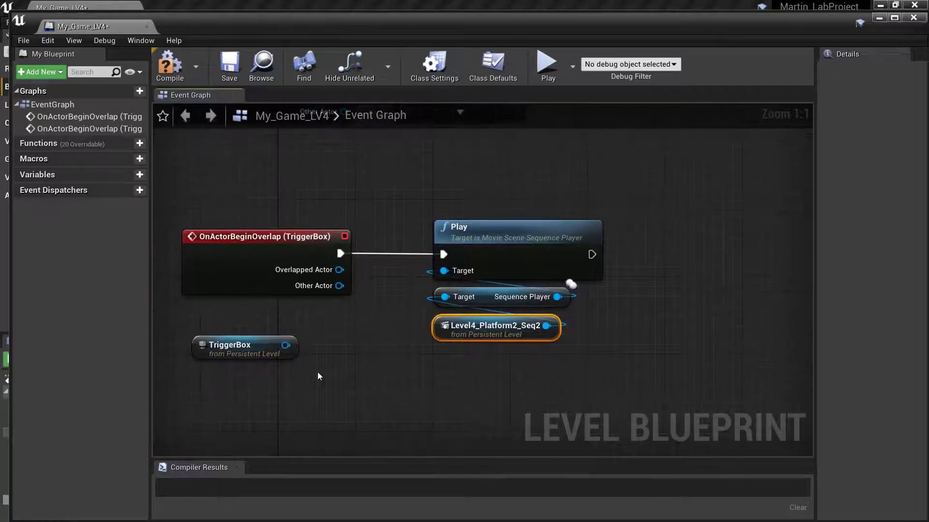
{"action": "left_click_drag", "start_coordinate": [235, 350], "coordinate": [293, 379]}
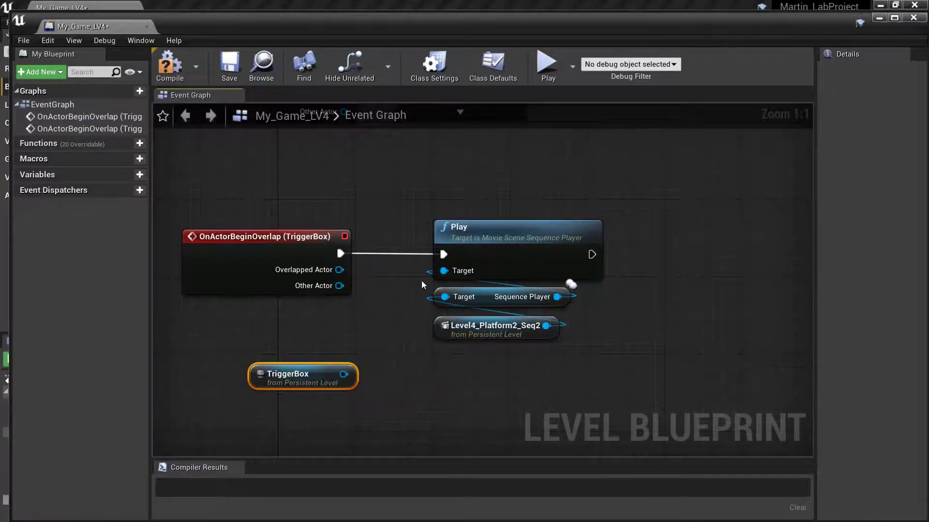
{"action": "left_click_drag", "start_coordinate": [412, 200], "coordinate": [429, 399]}
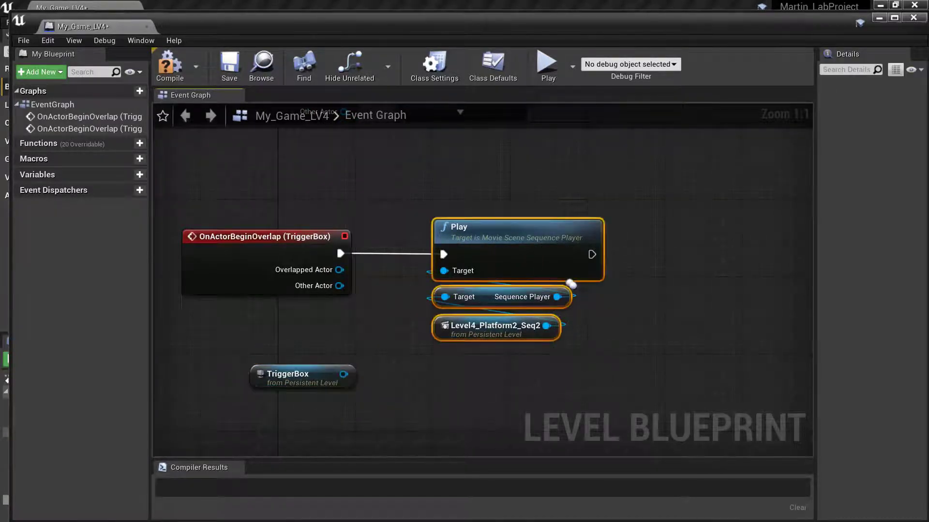
{"action": "right_click_drag", "start_coordinate": [459, 387], "coordinate": [400, 379]}
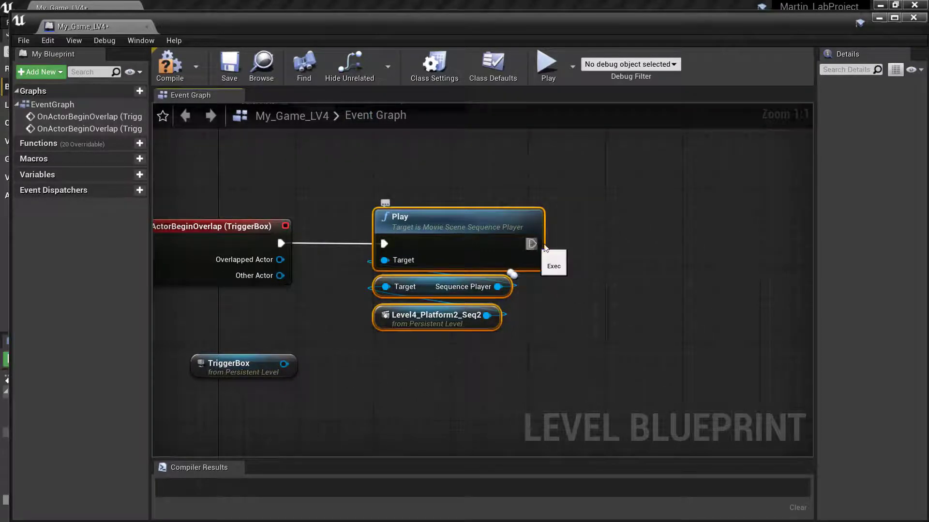
{"action": "left_click_drag", "start_coordinate": [545, 248], "coordinate": [581, 247]}
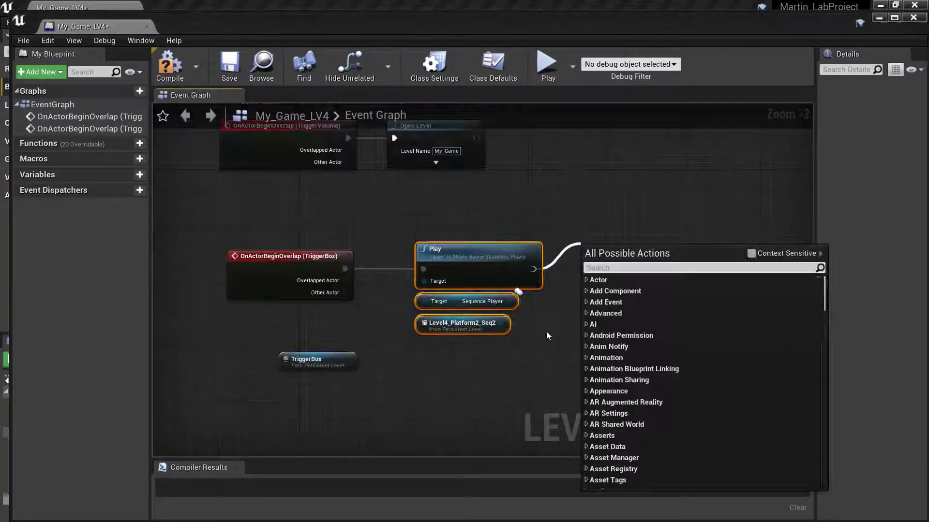
{"action": "key", "text": "Escape"}
{"action": "scroll", "coordinate": [532, 346], "scroll_direction": "down", "scroll_amount": 2}
{"action": "right_click", "coordinate": [480, 332]}
{"action": "left_click", "coordinate": [420, 375]}
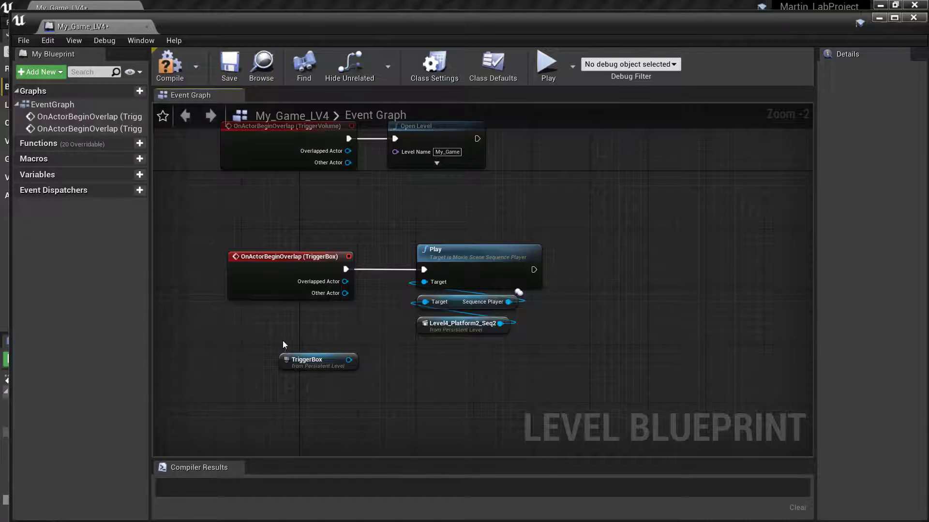
Delete the unconnected TriggerBox reference node, then compile and close the Level Blueprint.
{"action": "left_click_drag", "start_coordinate": [282, 340], "coordinate": [340, 391]}
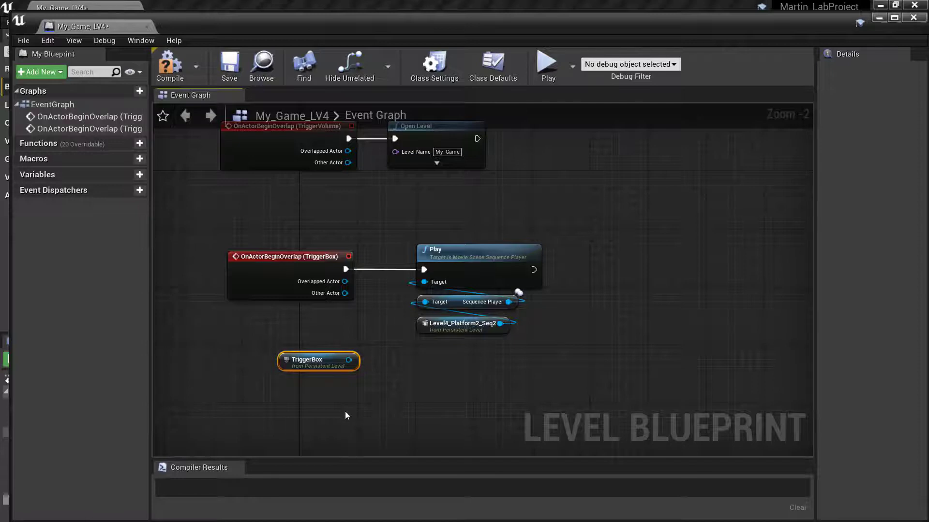
{"action": "key", "text": "Delete"}
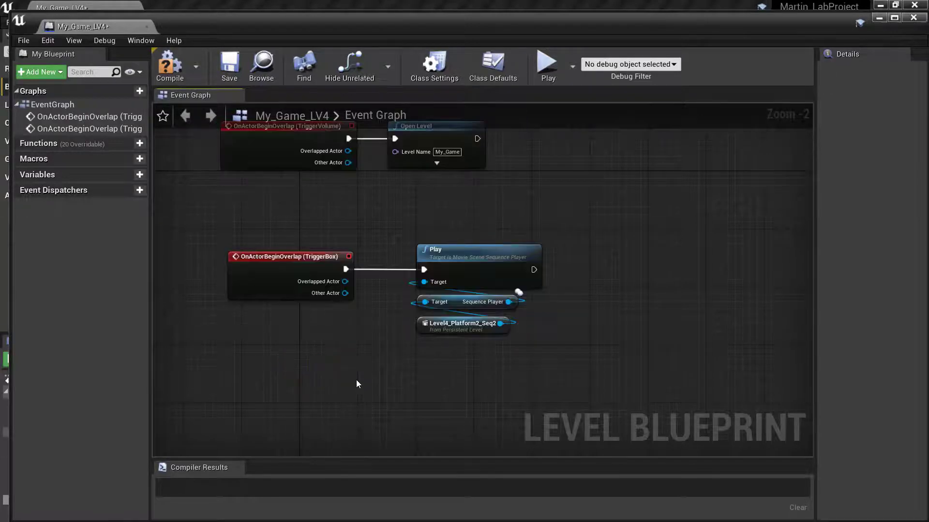
{"action": "left_click_drag", "start_coordinate": [248, 213], "coordinate": [337, 354]}
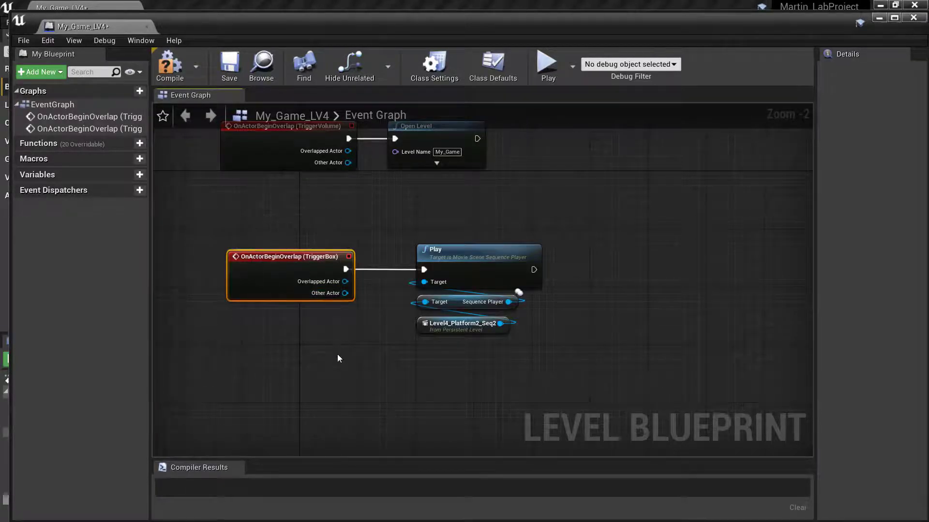
{"action": "left_click", "coordinate": [169, 65]}
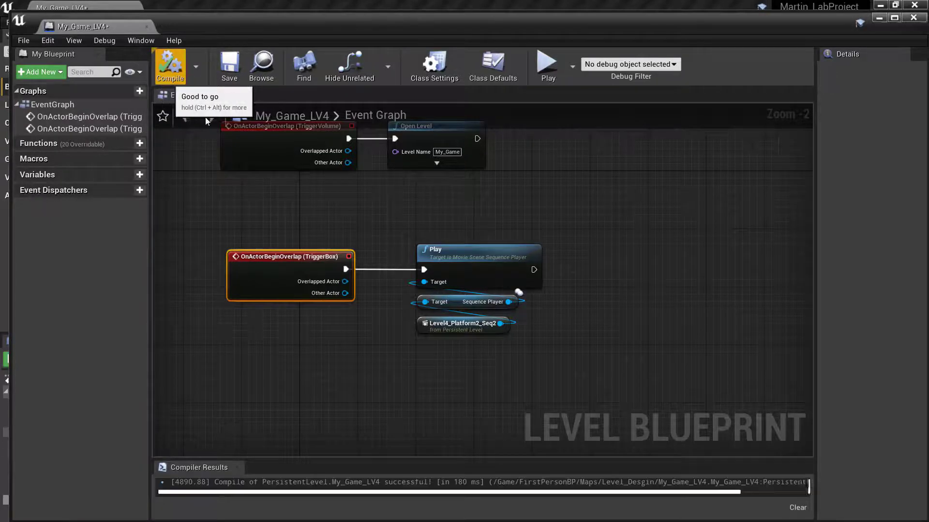
{"action": "left_click", "coordinate": [913, 17]}
Select the TriggerBox in front of the white target plane and review its collision responses in the details.
{"action": "right_click_drag", "start_coordinate": [484, 261], "coordinate": [605, 247]}
{"action": "key", "text": "w"}
{"action": "right_click_drag", "start_coordinate": [413, 247], "coordinate": [478, 253]}
{"action": "left_click", "coordinate": [405, 244]}
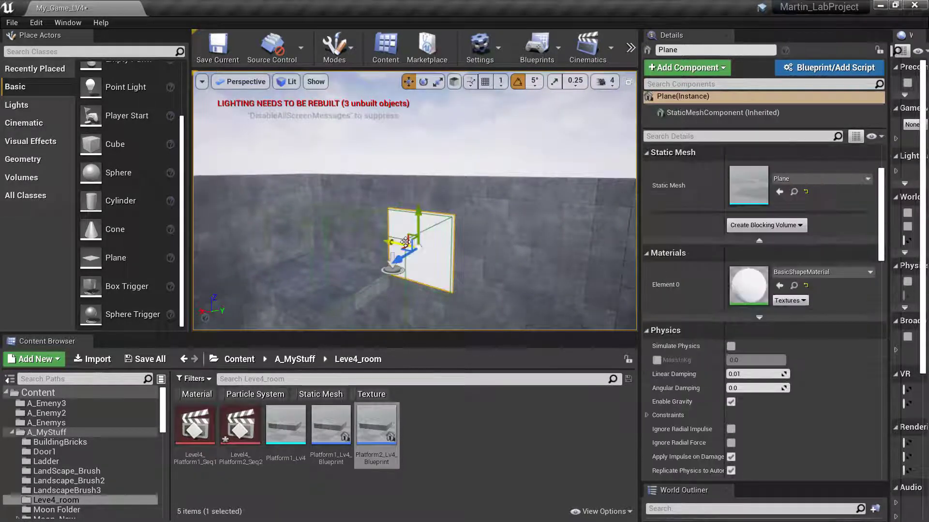
{"action": "left_click", "coordinate": [354, 229]}
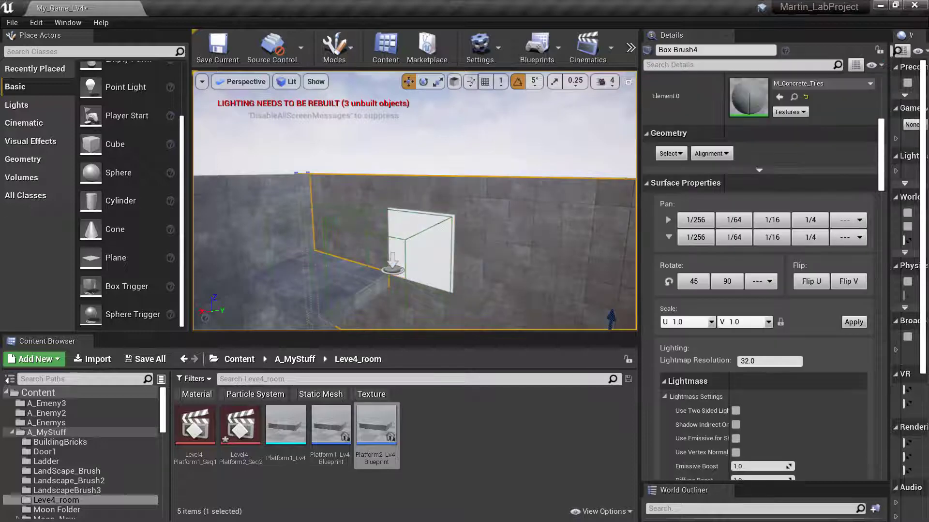
{"action": "left_click", "coordinate": [366, 233]}
{"action": "left_click", "coordinate": [392, 239]}
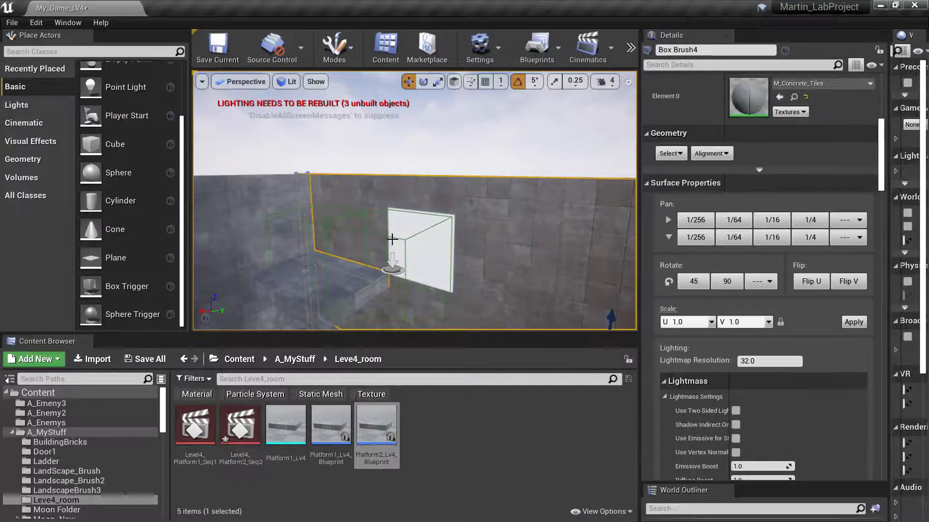
{"action": "left_click", "coordinate": [401, 238]}
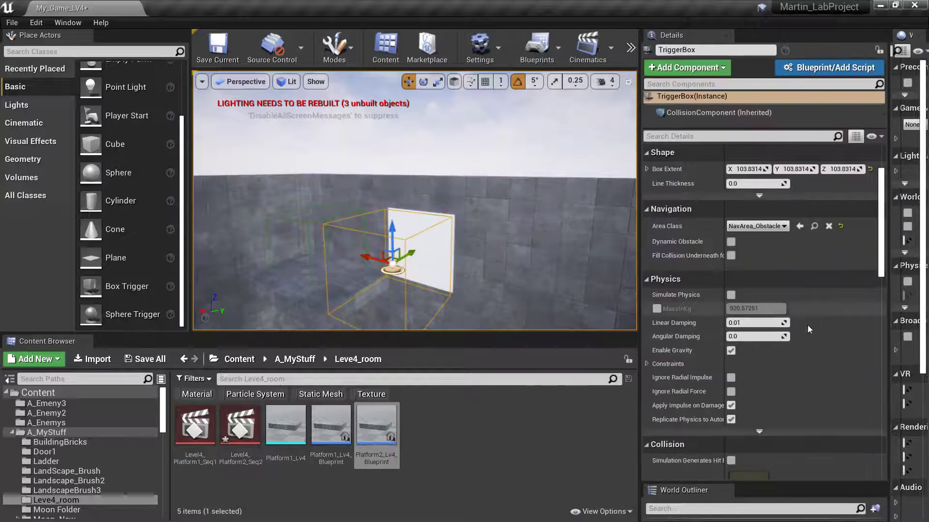
{"action": "scroll", "coordinate": [806, 326], "scroll_direction": "down", "scroll_amount": 10}
{"action": "scroll", "coordinate": [813, 292], "scroll_direction": "down", "scroll_amount": 5}
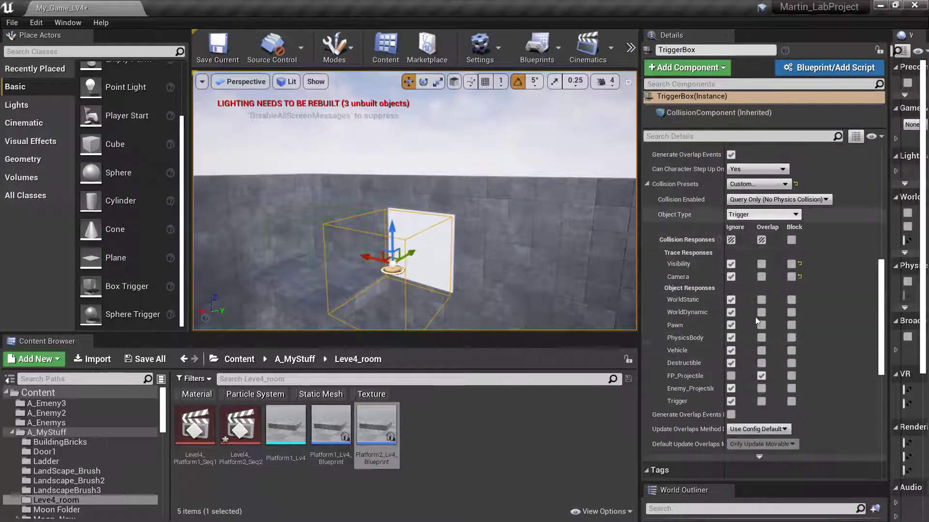
Play the level in the viewport and move the character along the wall towards the moving platforms.
{"action": "right_click_drag", "start_coordinate": [538, 312], "coordinate": [379, 243]}
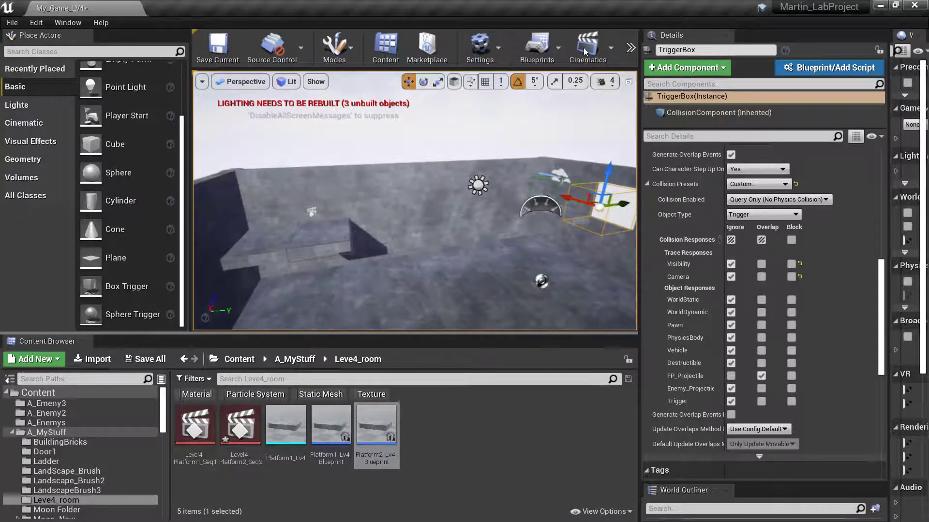
{"action": "left_click", "coordinate": [630, 47]}
{"action": "mouse_move", "coordinate": [672, 86]}
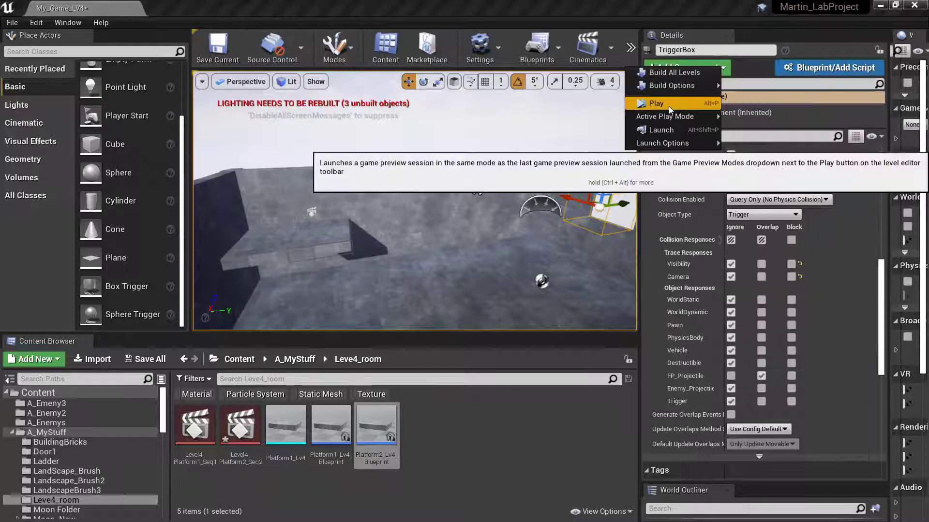
{"action": "left_click", "coordinate": [669, 106]}
{"action": "key", "text": "w"}
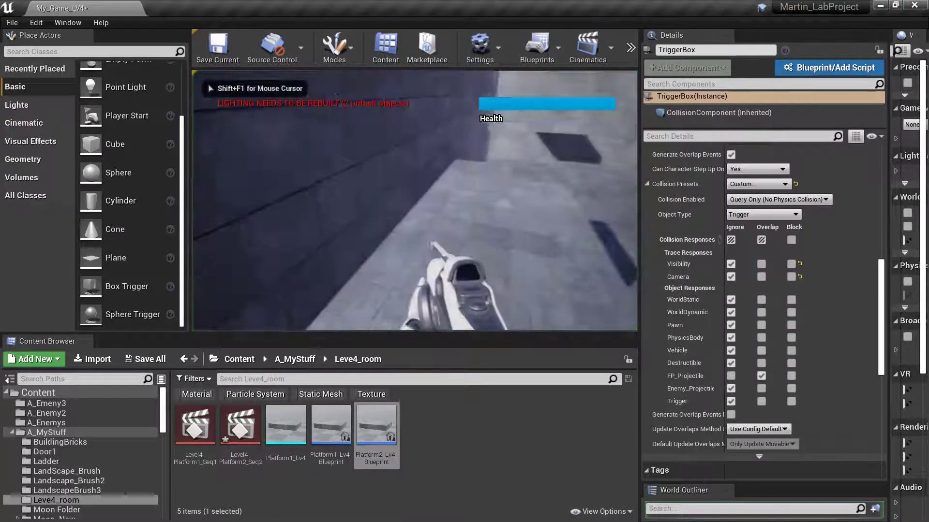
{"action": "key", "text": "s"}
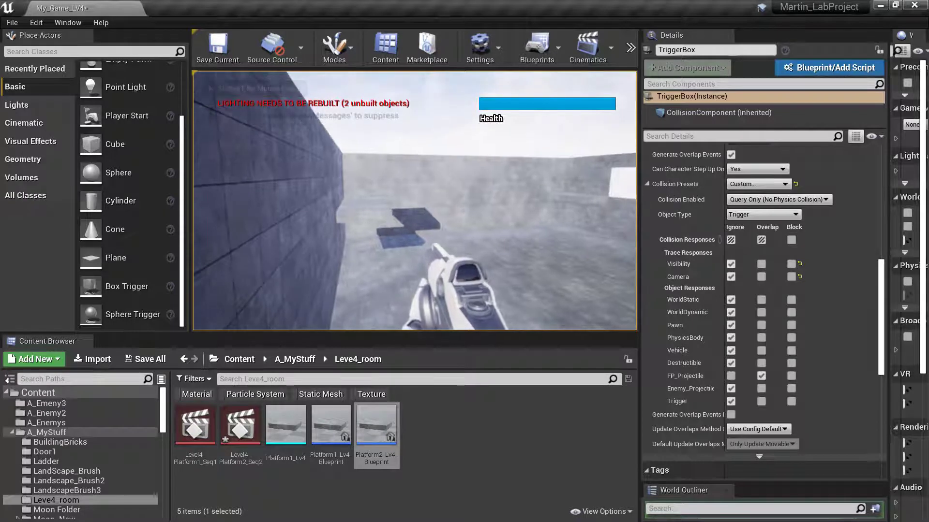
{"action": "key", "text": "w"}
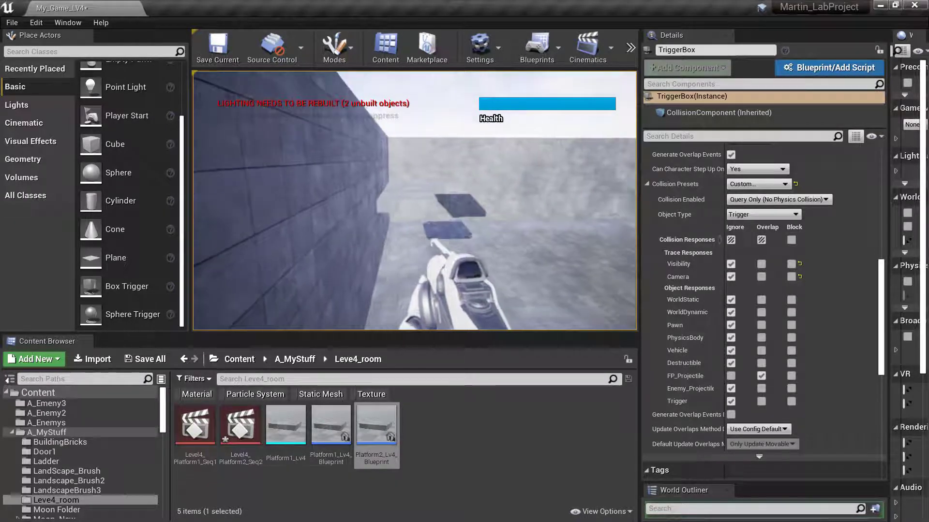
{"action": "key", "text": "w"}
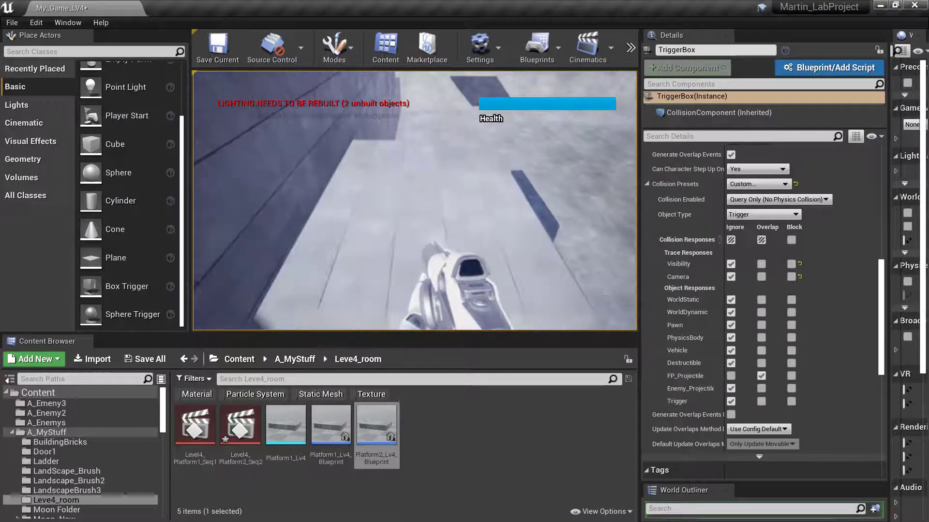
Move the character within view of the white target plane and shoot it to test the TriggerBox overlap.
{"action": "key", "text": "w"}
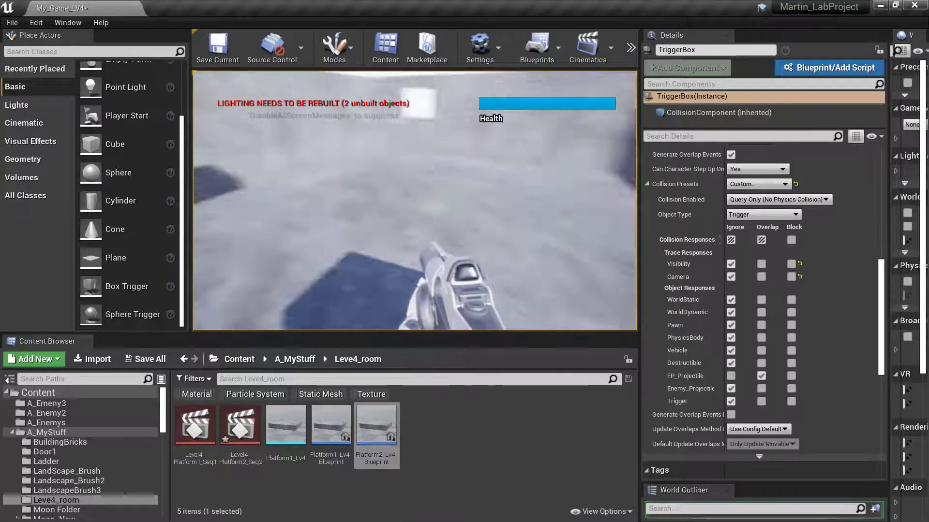
{"action": "key", "text": "w"}
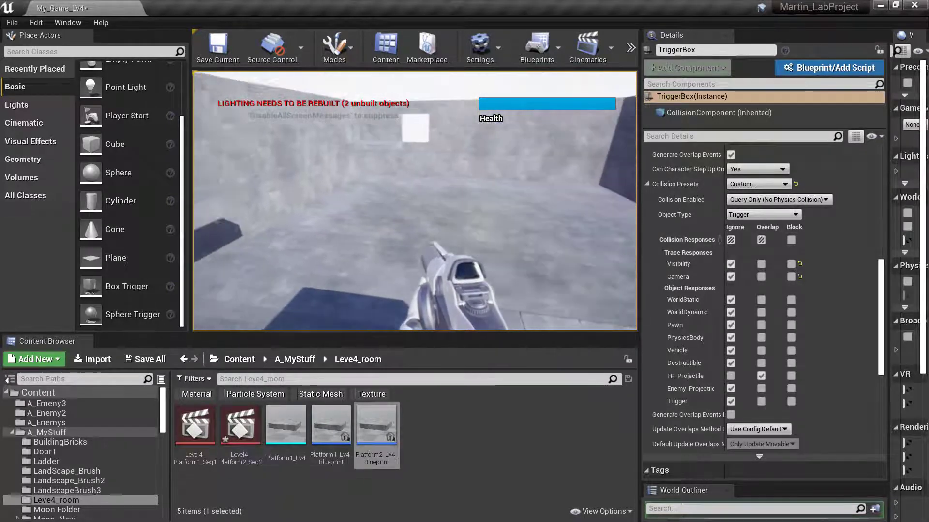
{"action": "key", "text": "w"}
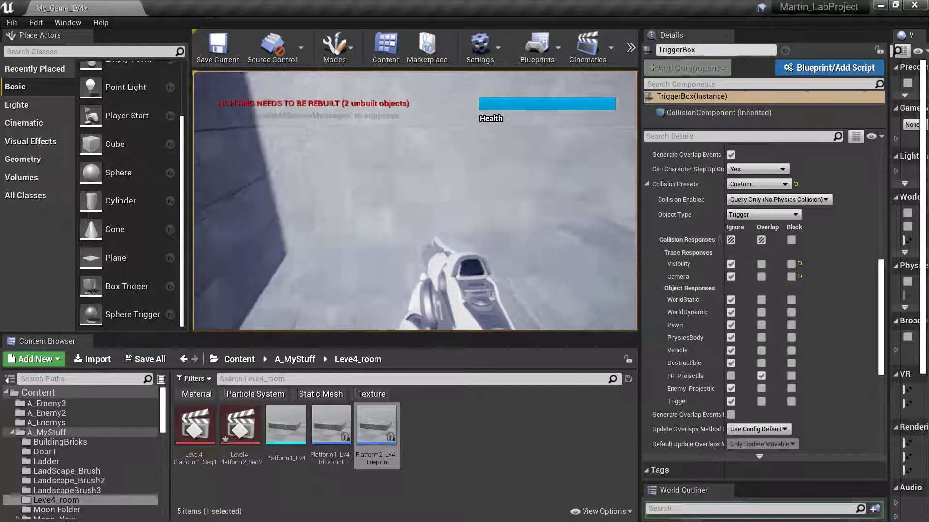
{"action": "key", "text": "w"}
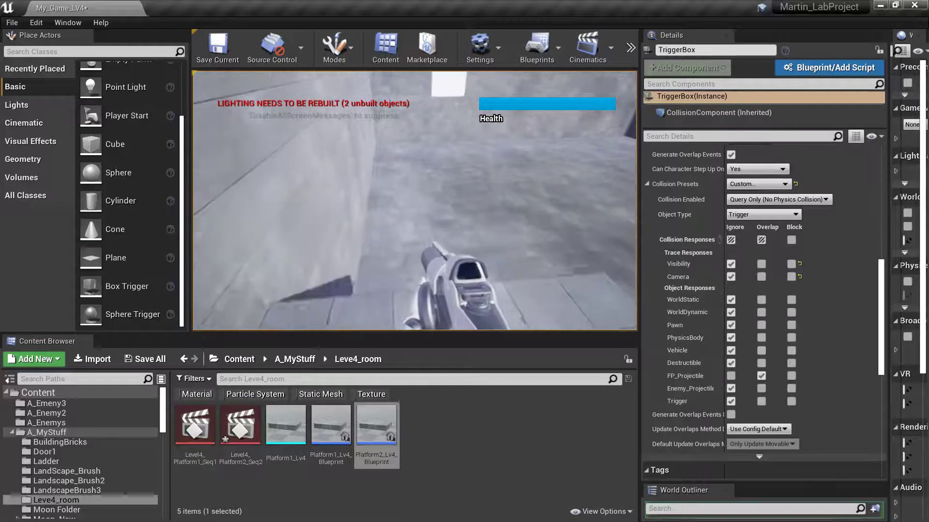
{"action": "key", "text": "w"}
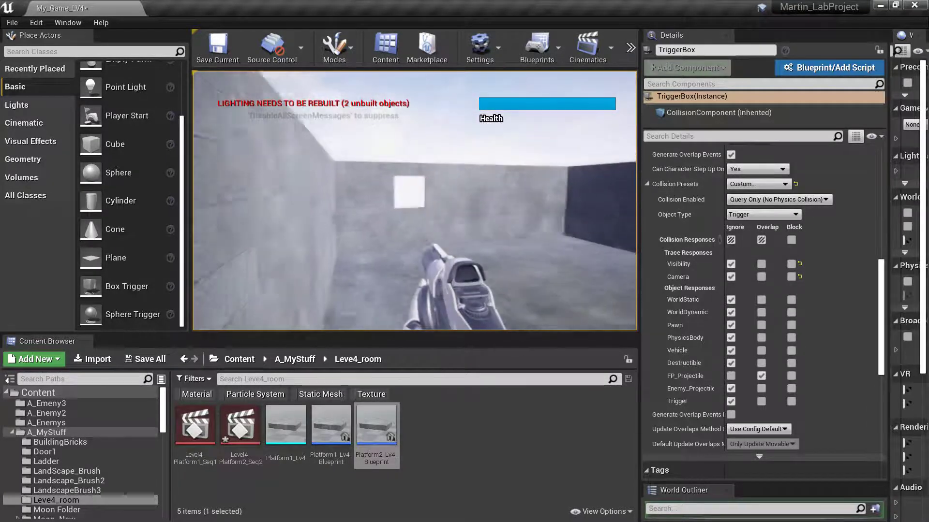
{"action": "left_click", "coordinate": [415, 201]}
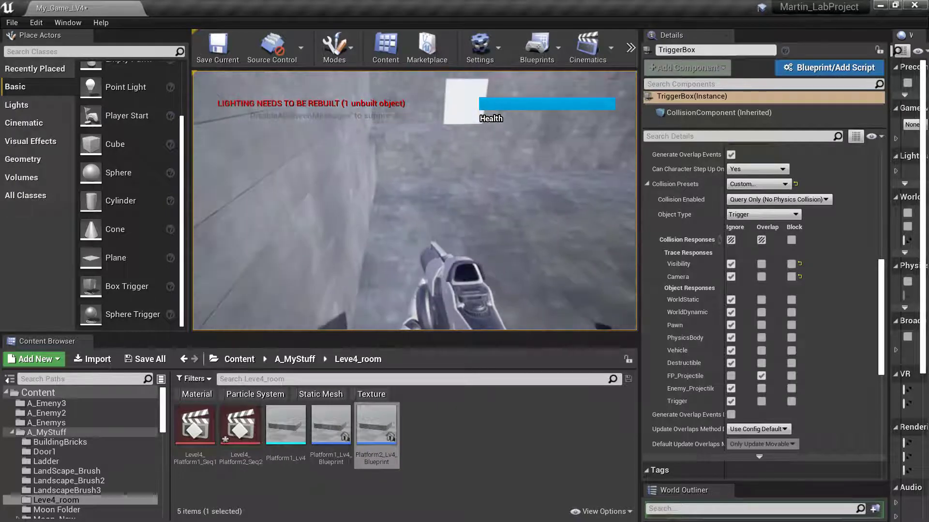
Move the character past the white target and look around the room to check the platform route in play mode.
{"action": "key", "text": "w"}
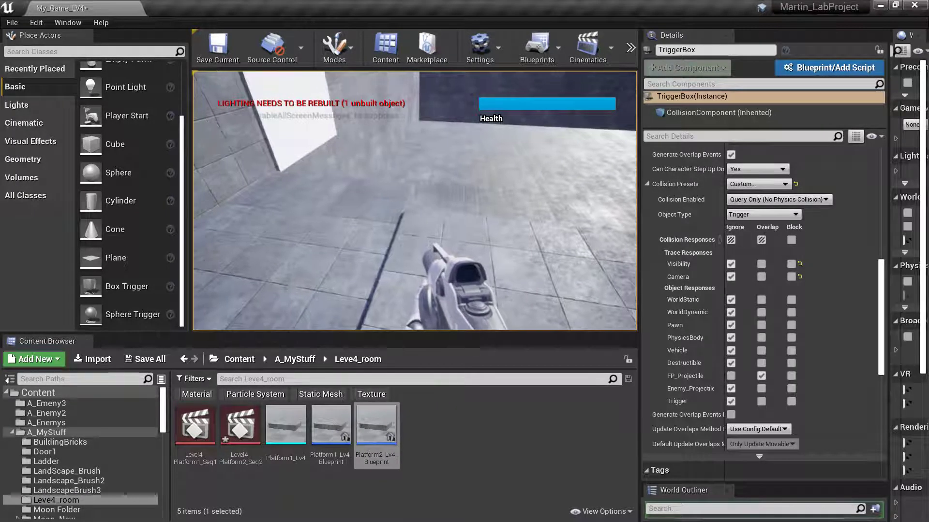
{"action": "key", "text": "w"}
{"action": "key", "text": "s"}
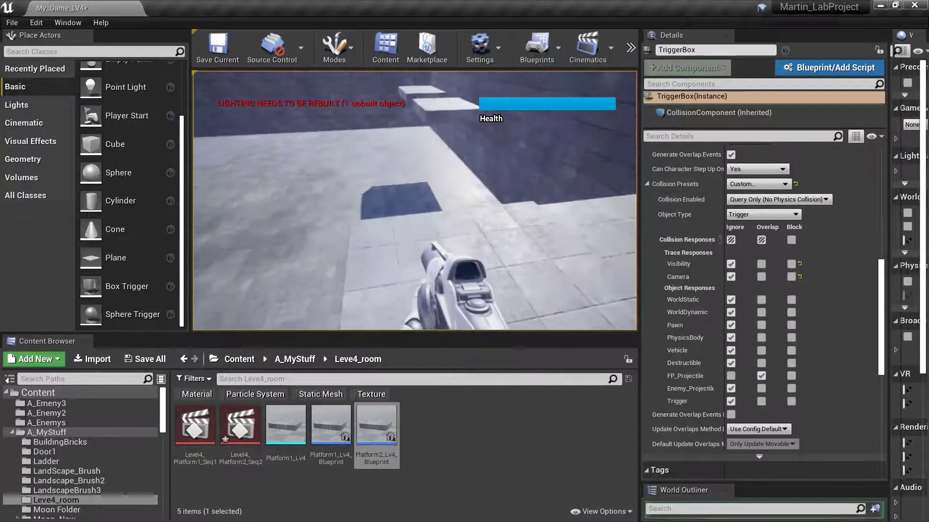
{"action": "key", "text": "w"}
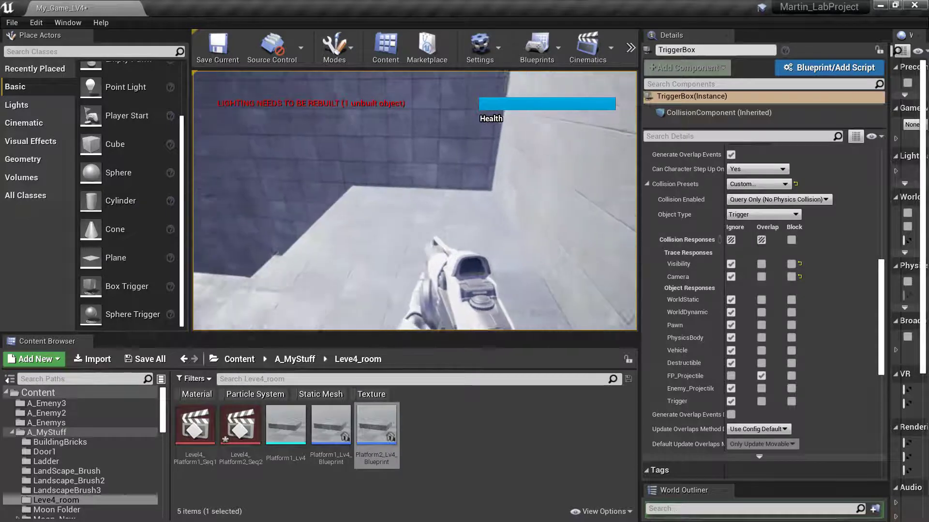